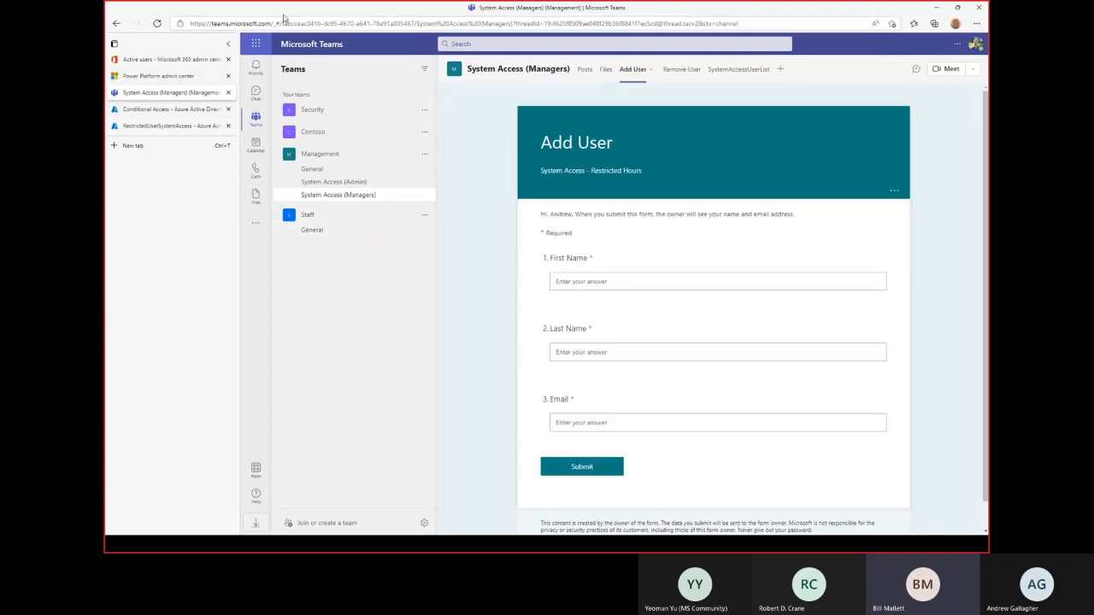
# Turn off vertical tabs in Edge so the open tabs run along the top.
pyautogui.rightClick(311, 10)
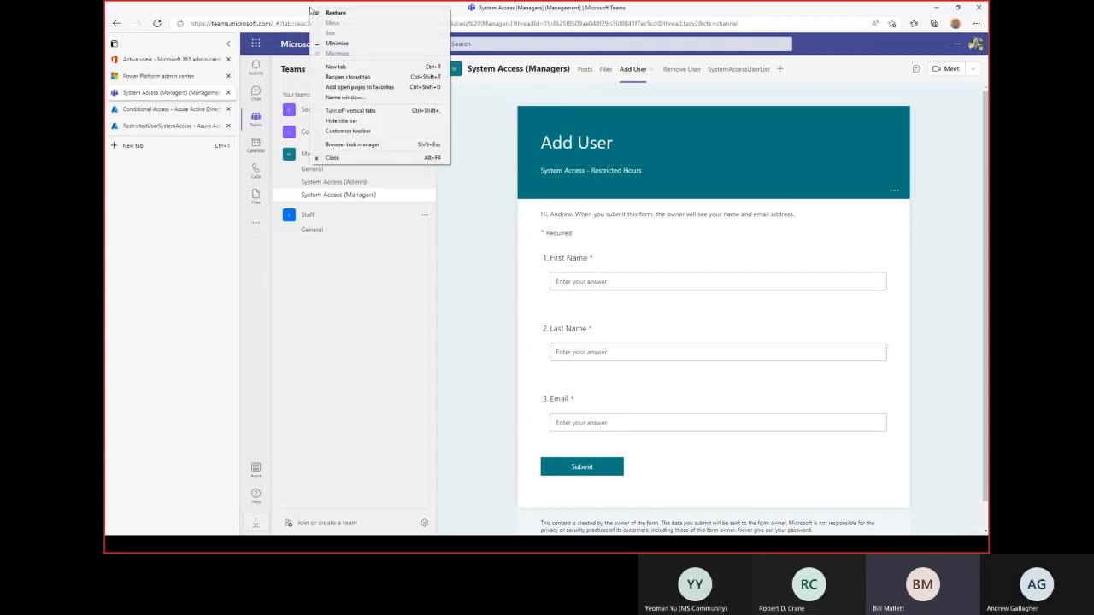
pyautogui.click(389, 111)
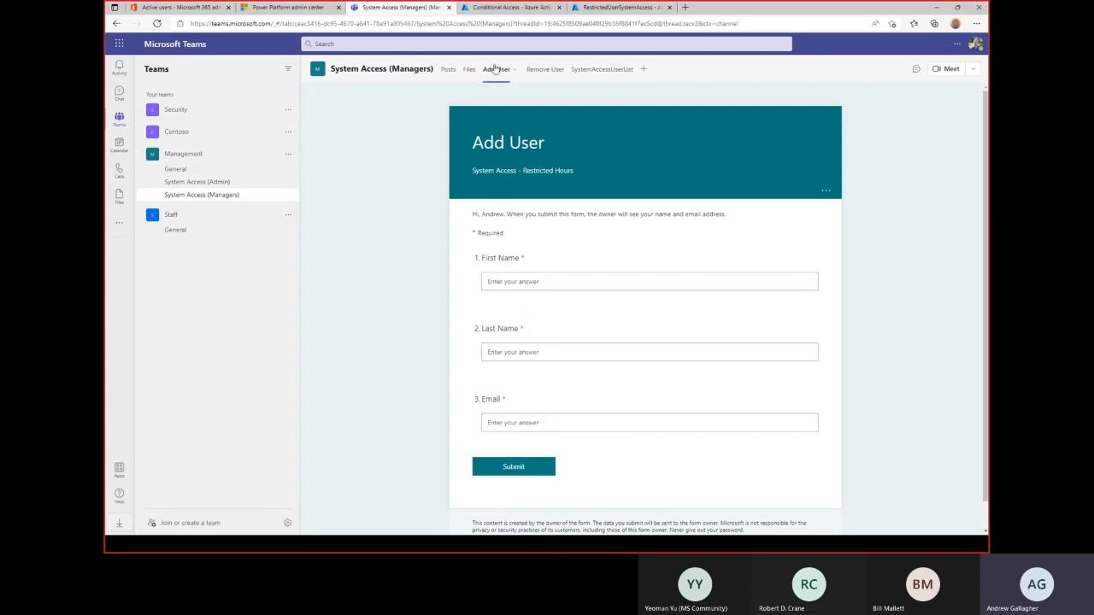
pyautogui.click(600, 70)
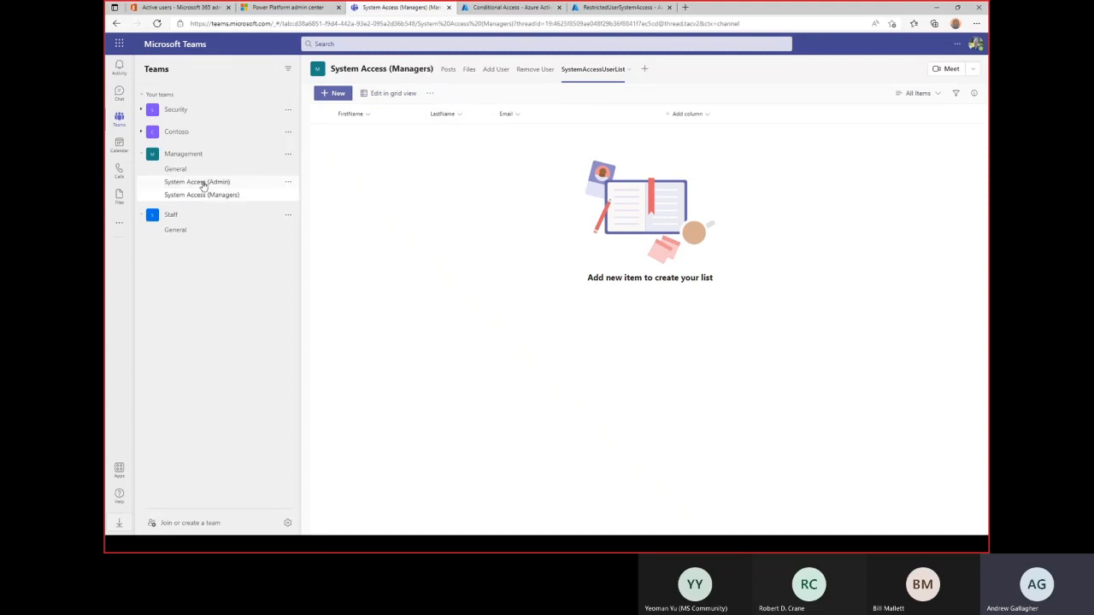
pyautogui.click(202, 183)
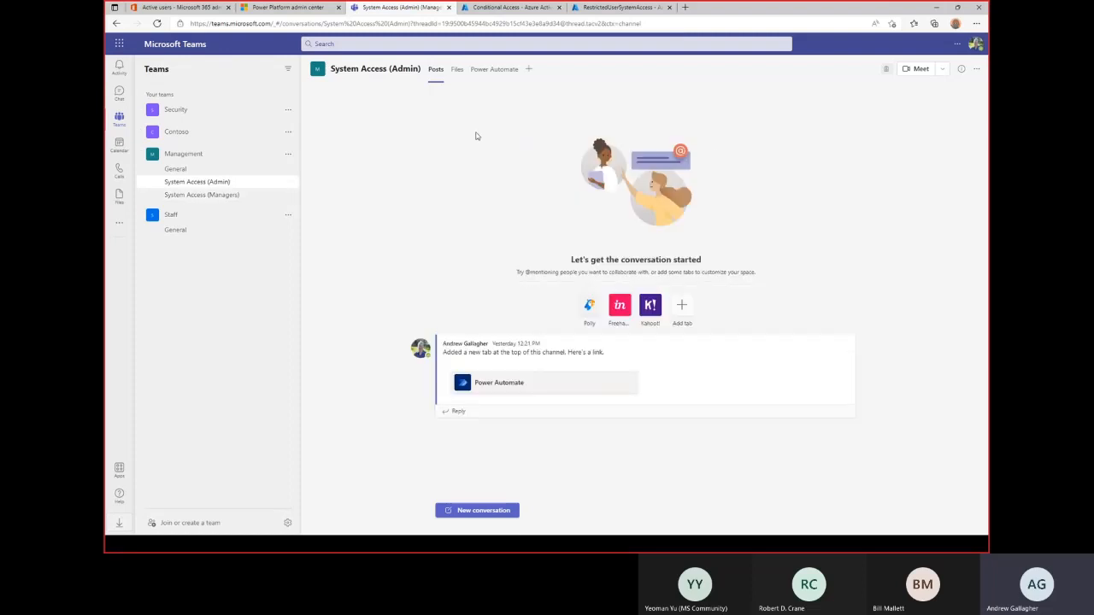
pyautogui.click(495, 70)
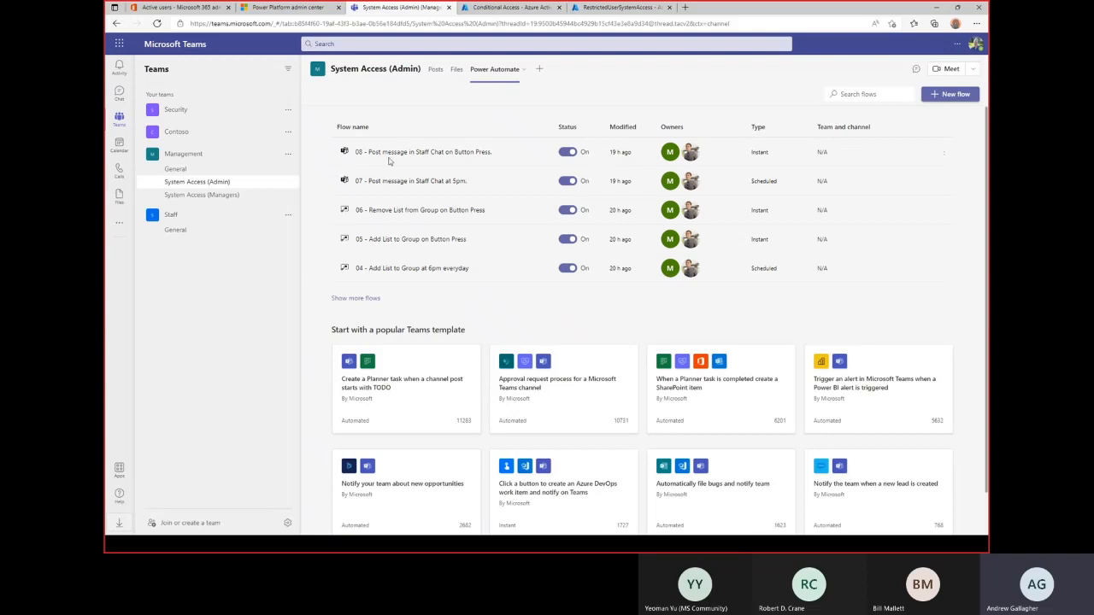
pyautogui.click(217, 197)
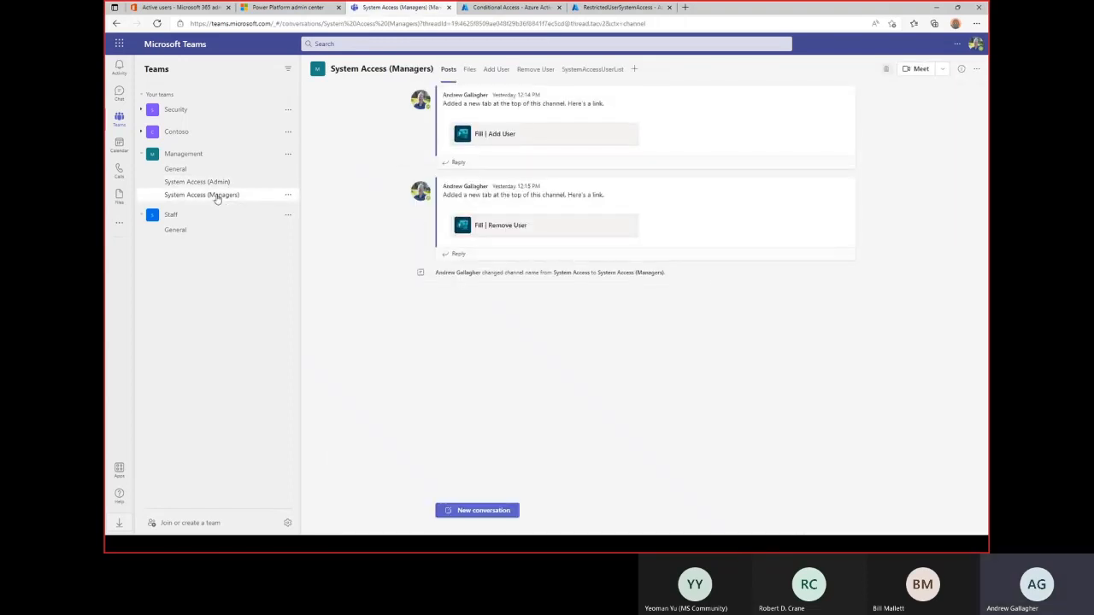
pyautogui.click(501, 75)
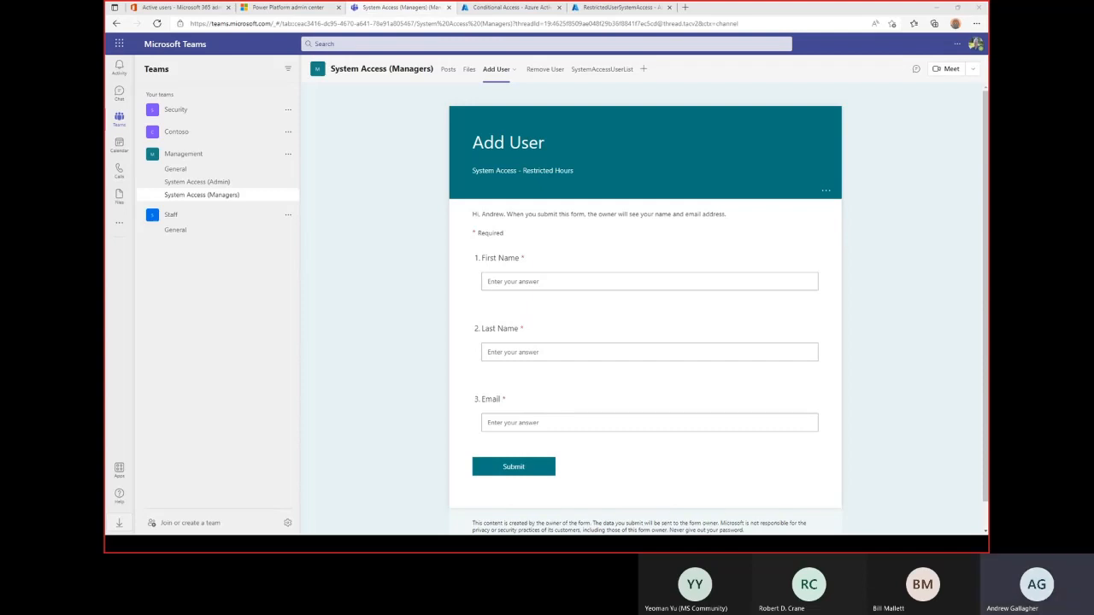
# Enter the new user's first name, last name and pasted e-mail on the Add User form, then submit.
pyautogui.click(630, 278)
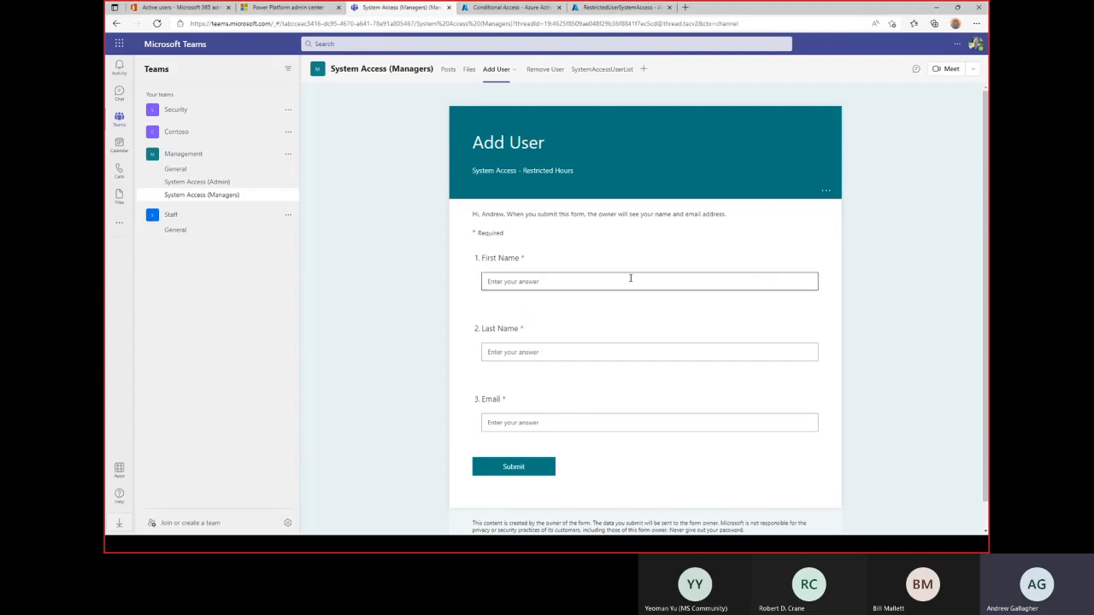
pyautogui.hotkey('alt', 'Tab')
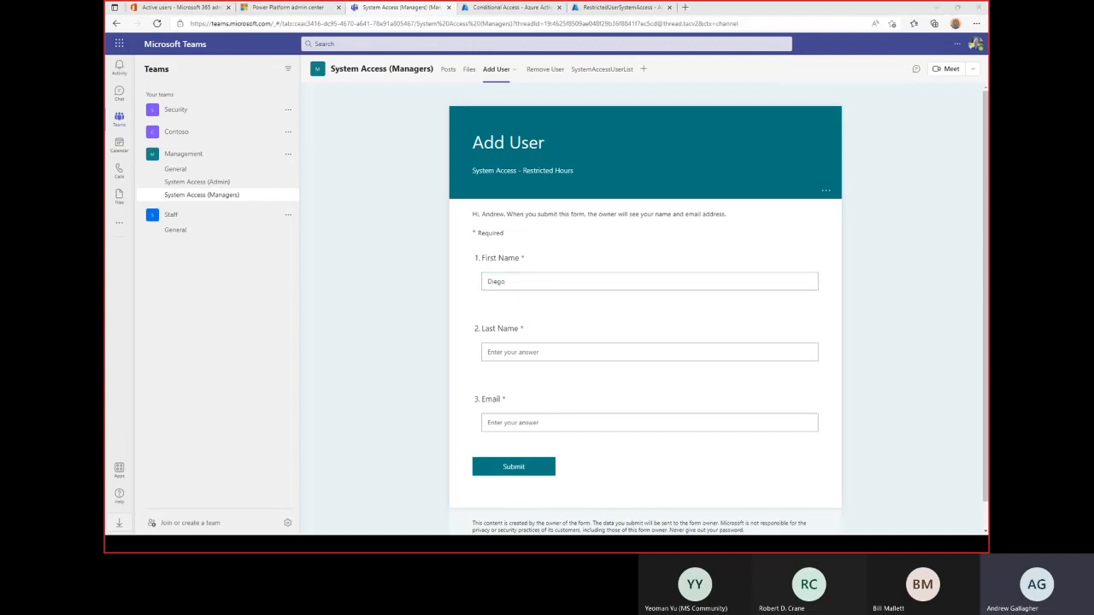
pyautogui.click(632, 354)
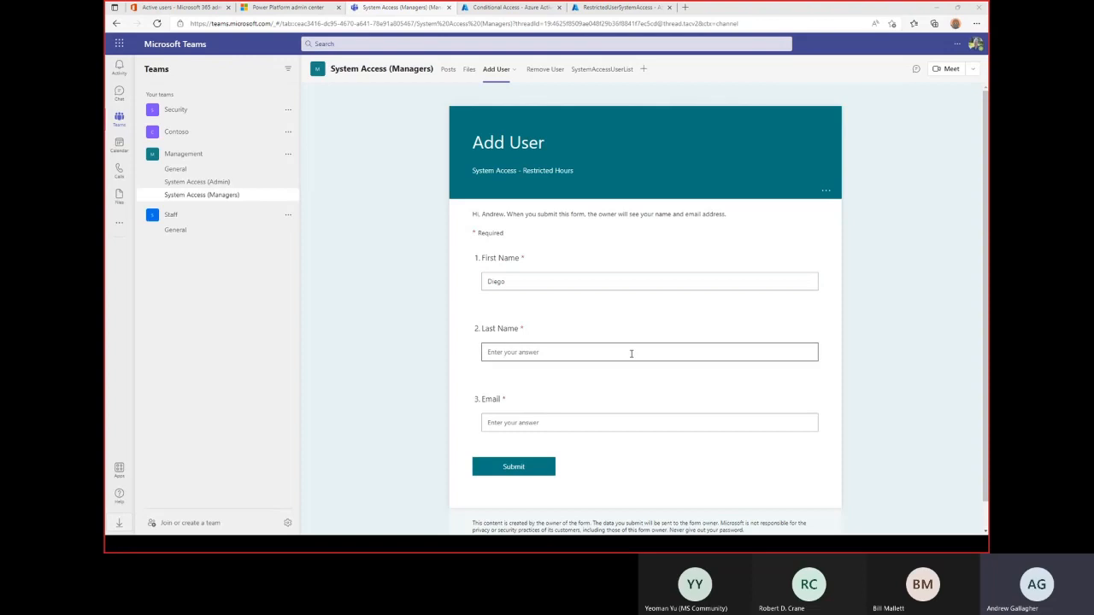
pyautogui.write('Siciliani')
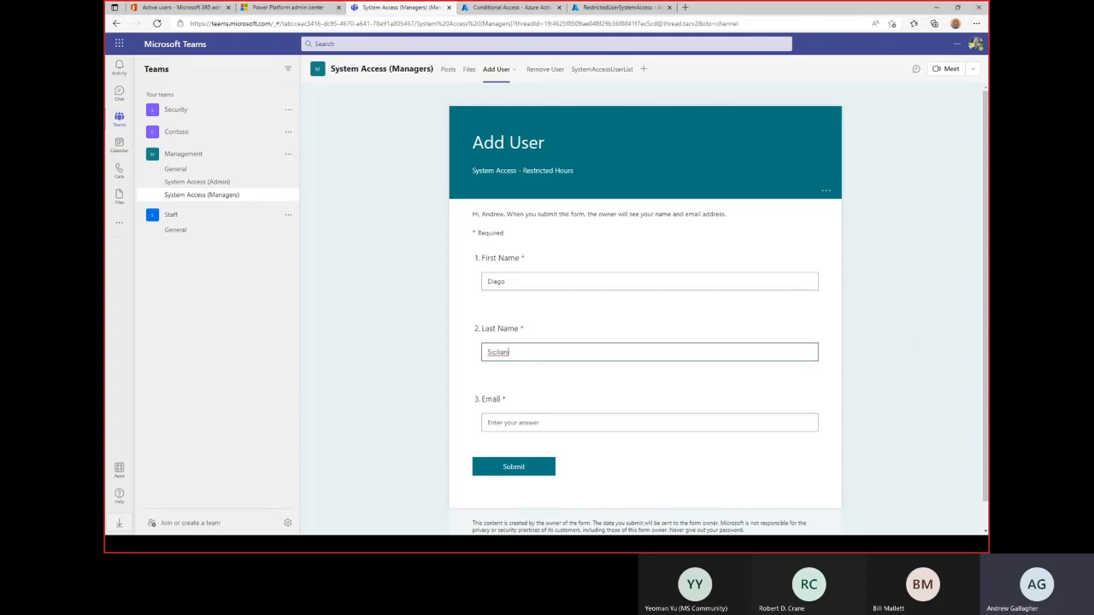
pyautogui.hotkey('alt', 'Tab')
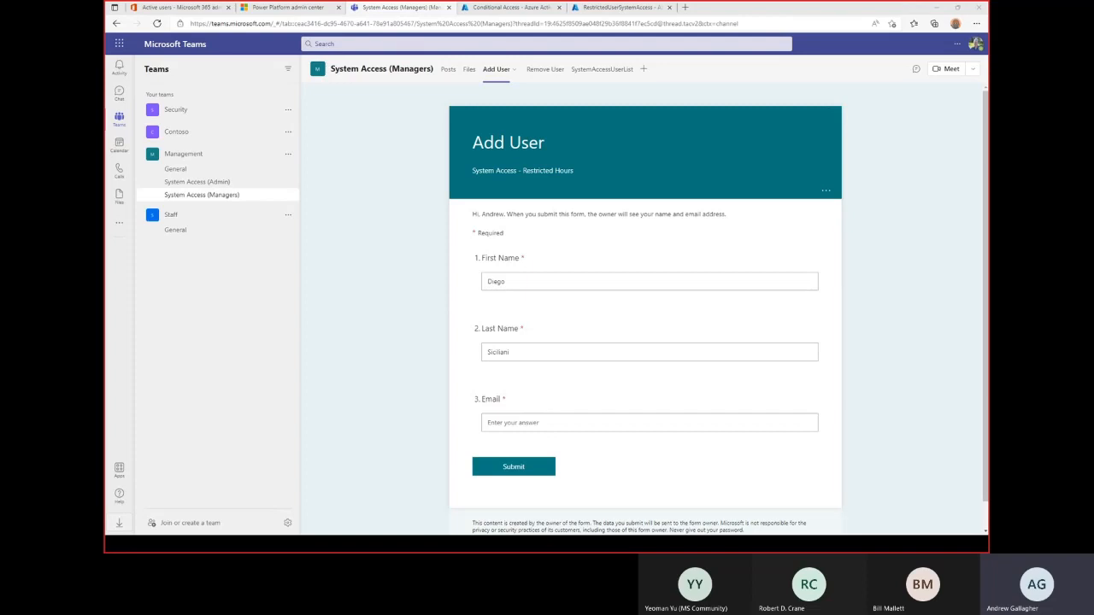
pyautogui.click(521, 422)
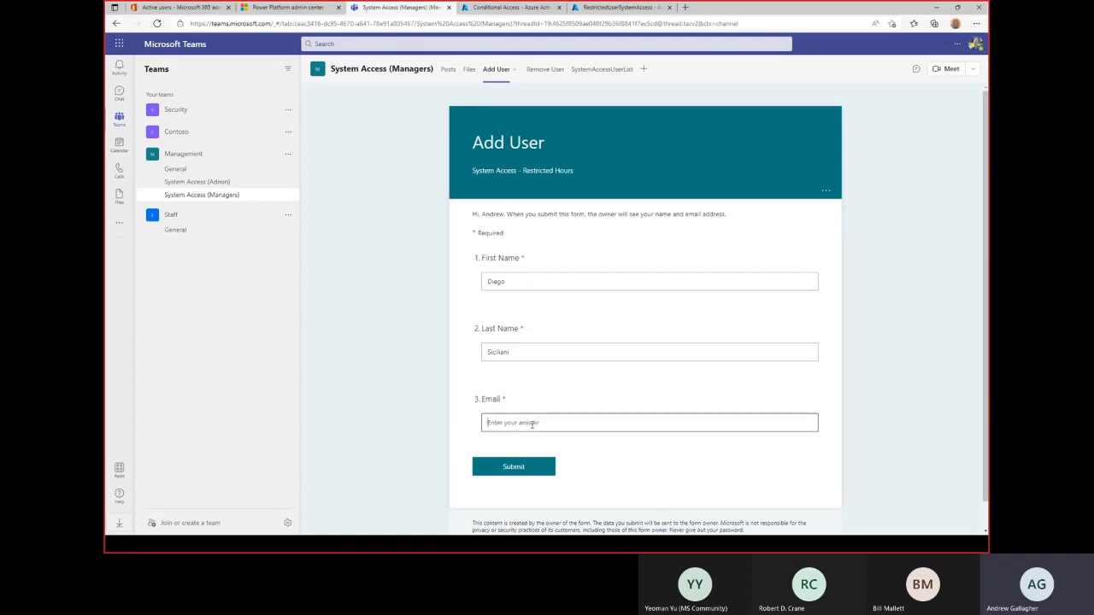
pyautogui.hotkey('ctrl', 'v')
pyautogui.click(502, 477)
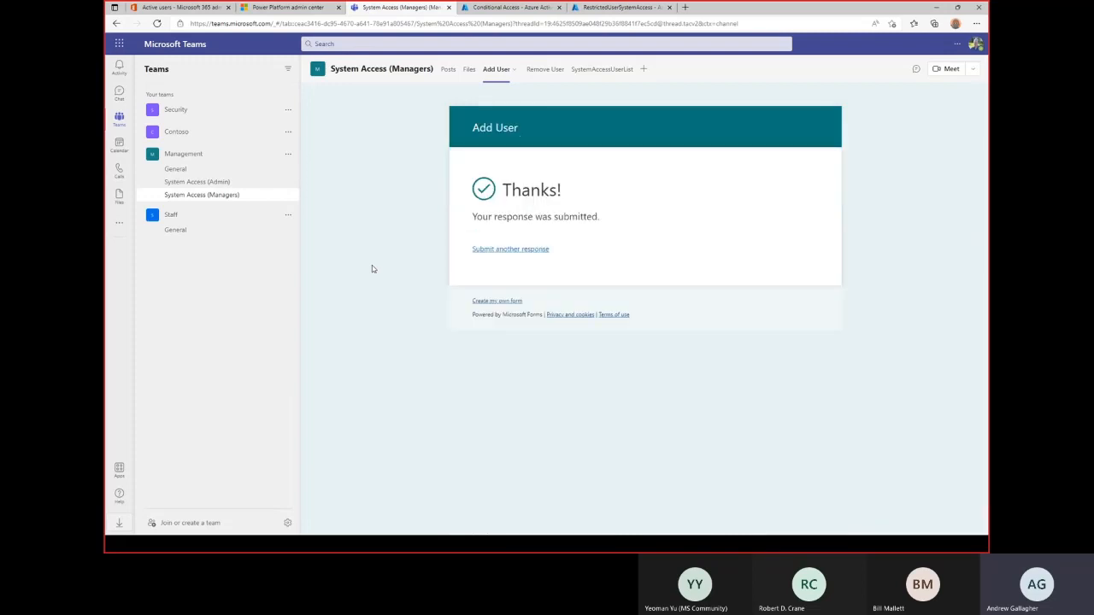
# Check SystemAccessUserList, view the Admin channel's Power Automate flows, then reopen the Managers channel's SystemAccessUserList.
pyautogui.click(601, 75)
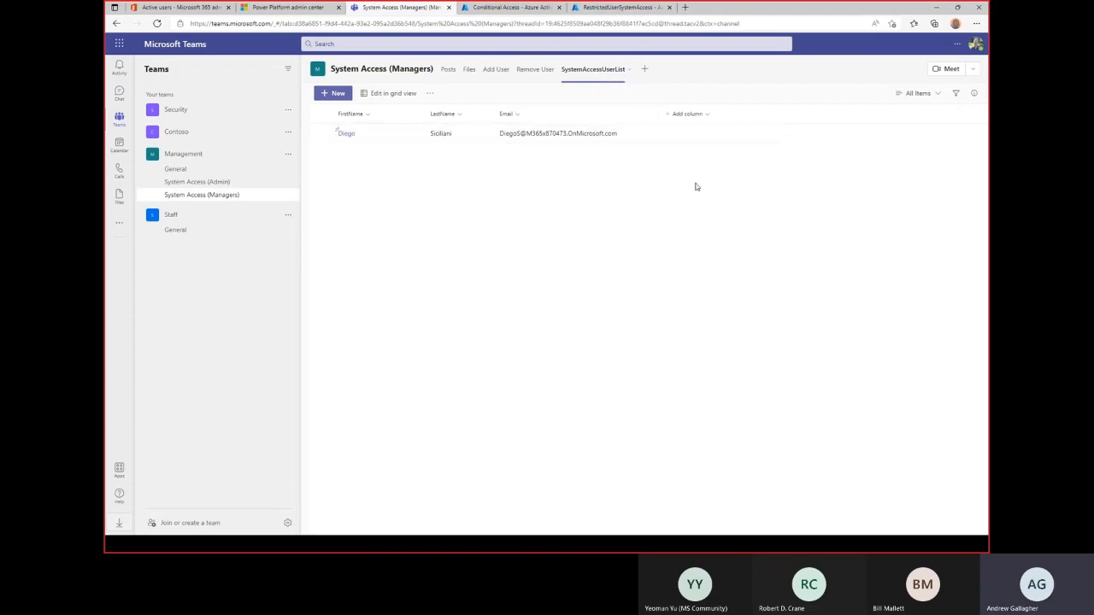
pyautogui.click(192, 182)
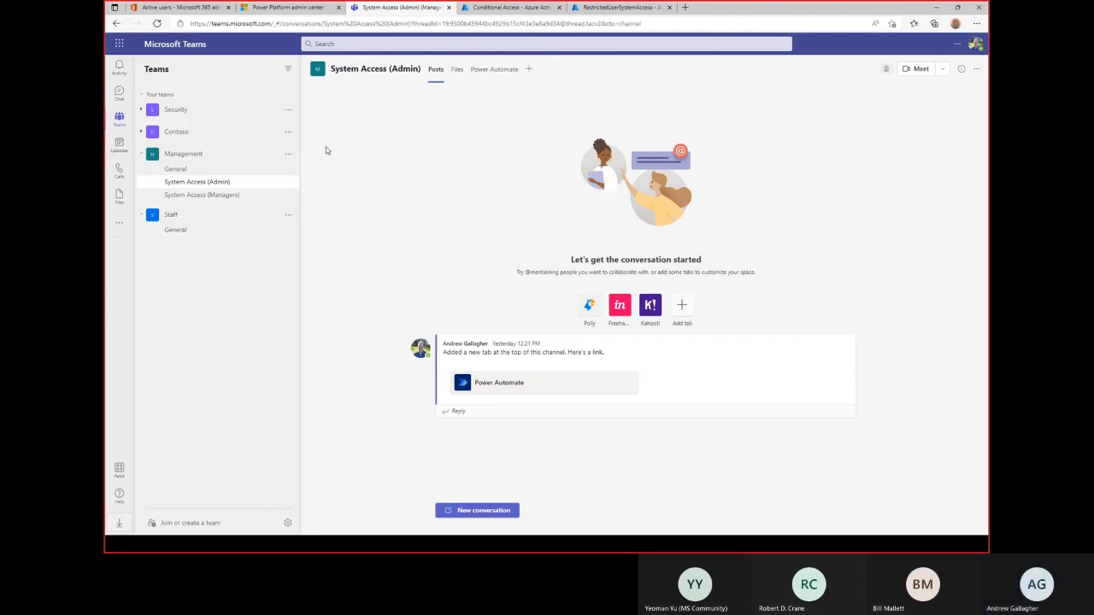
pyautogui.click(496, 72)
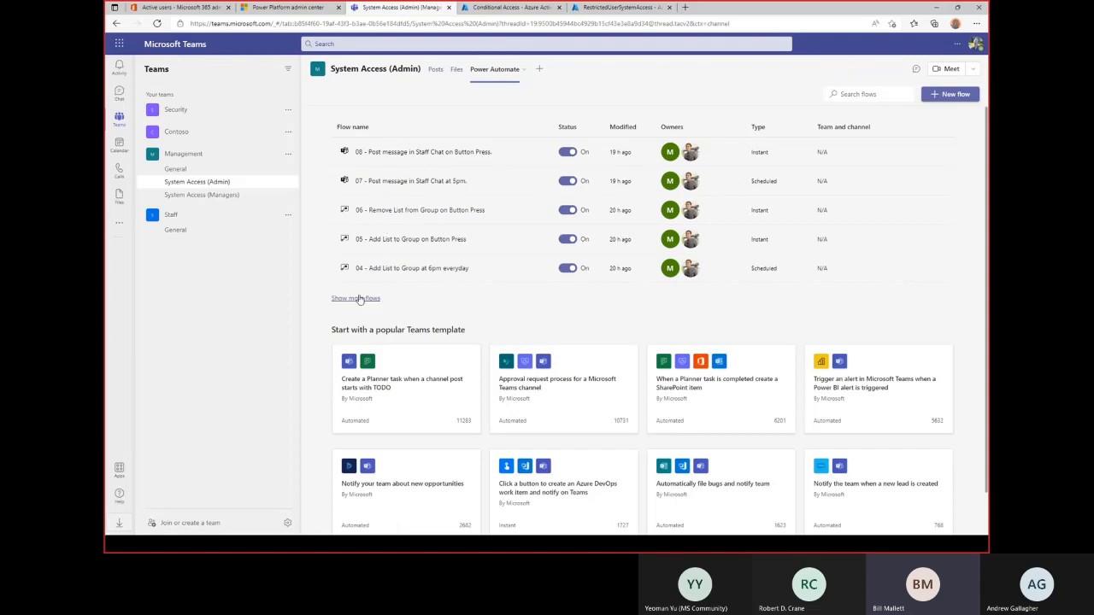
pyautogui.click(226, 199)
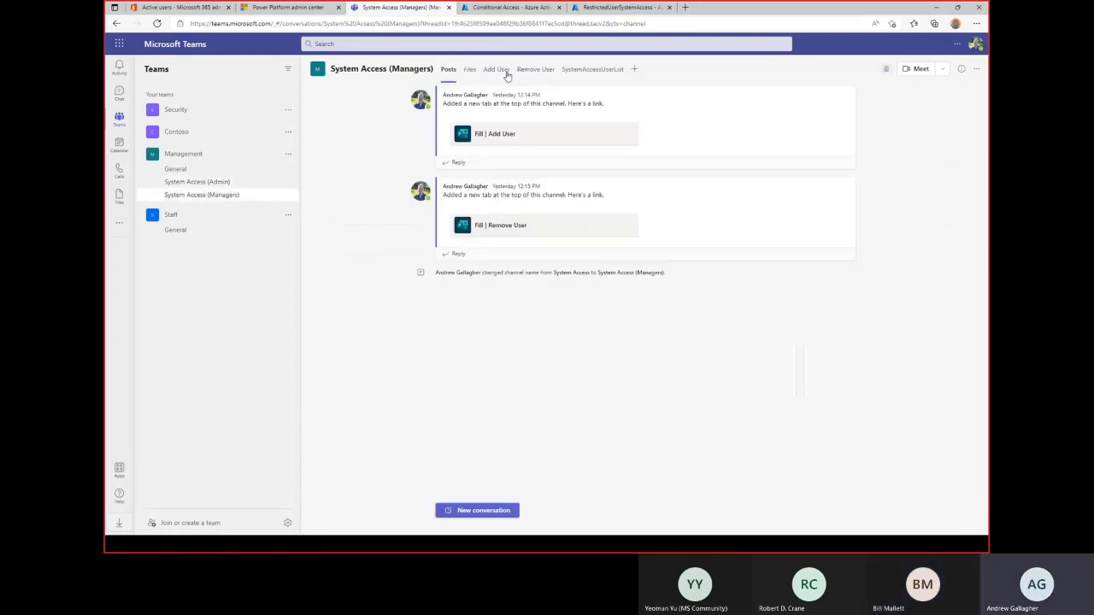
pyautogui.click(497, 72)
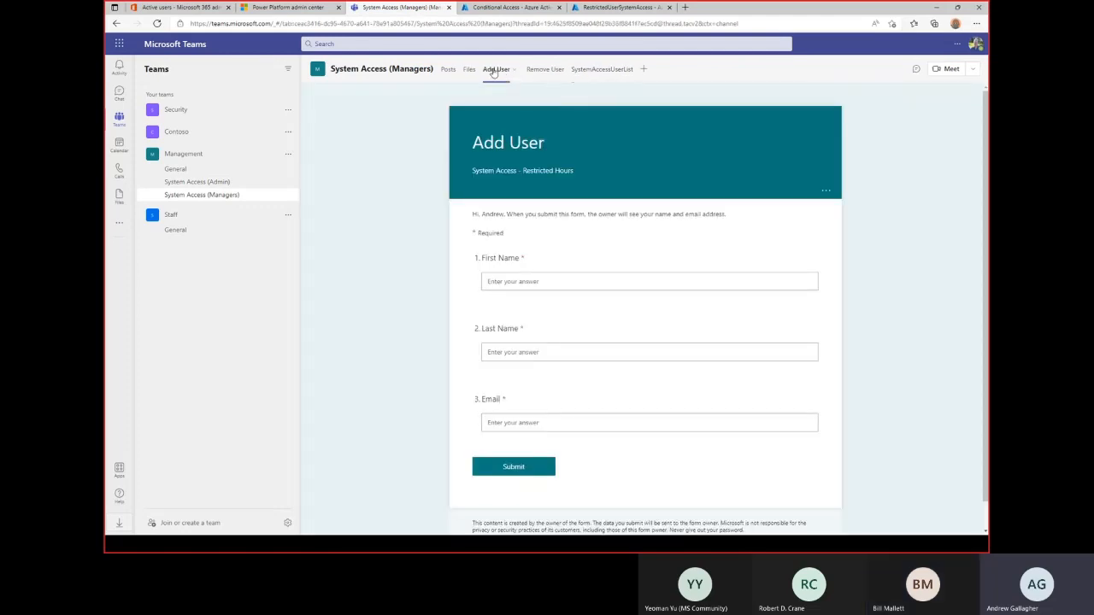
pyautogui.click(601, 76)
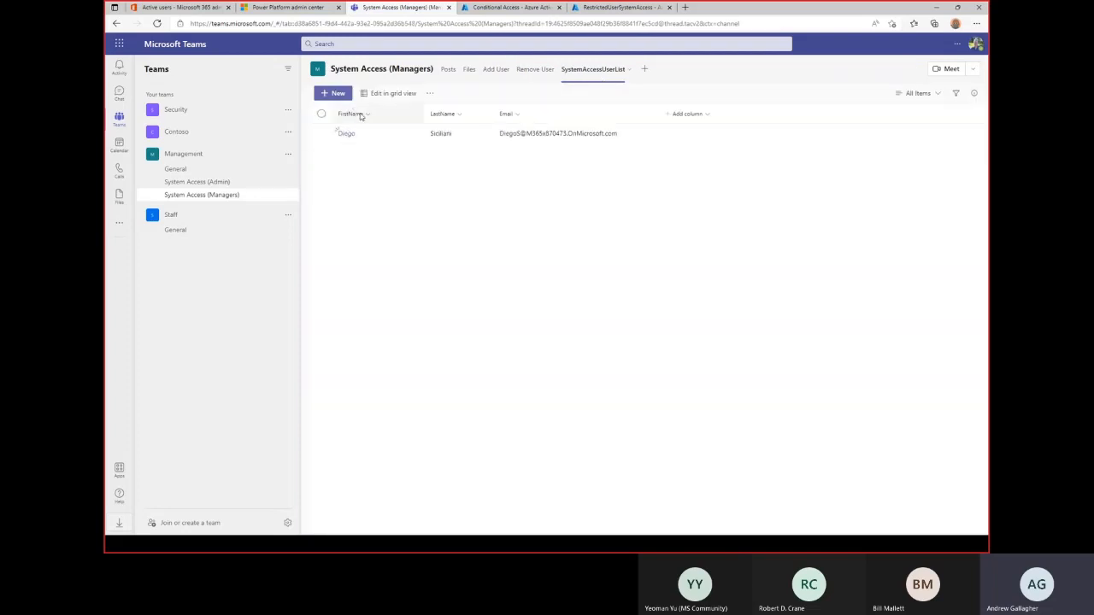
# Add a new SystemAccessUserList item with a test user's first name, last name and e-mail.
pyautogui.click(335, 96)
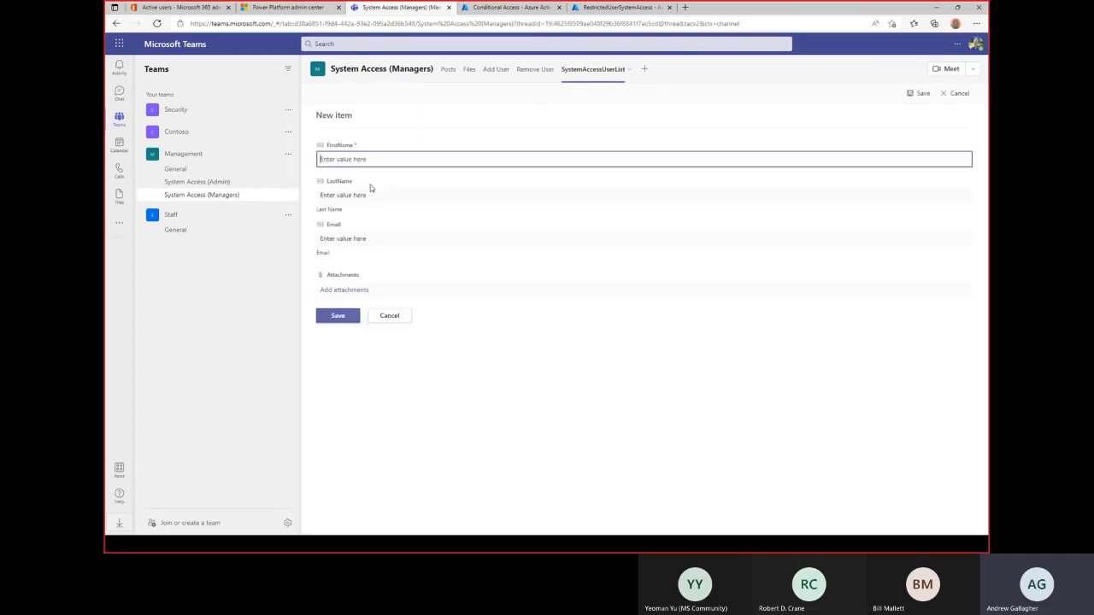
pyautogui.press('Tab')
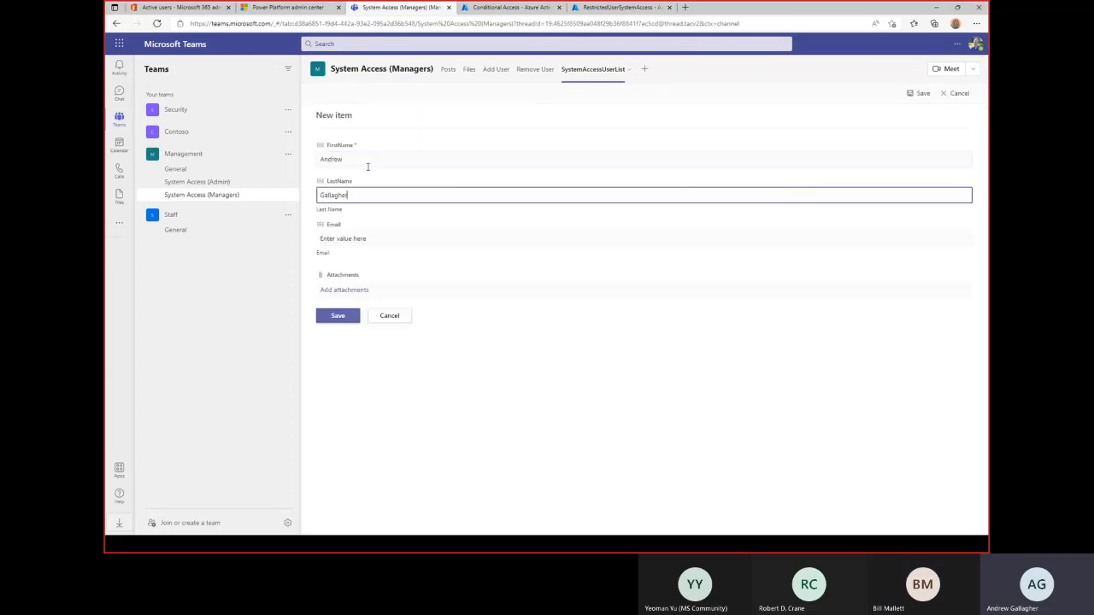
pyautogui.press('Tab')
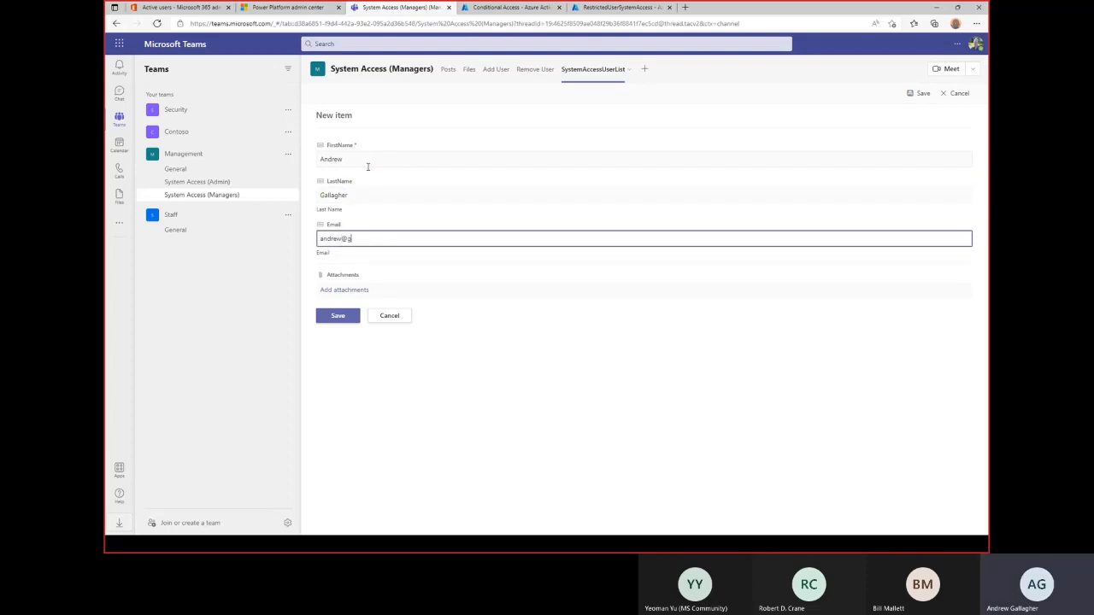
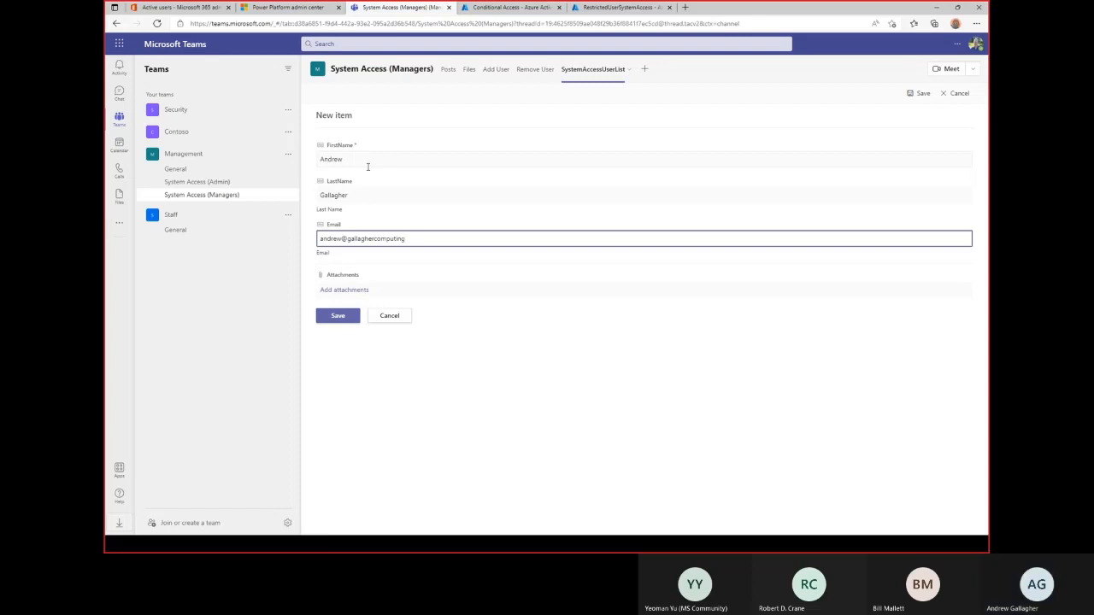
pyautogui.press('Tab')
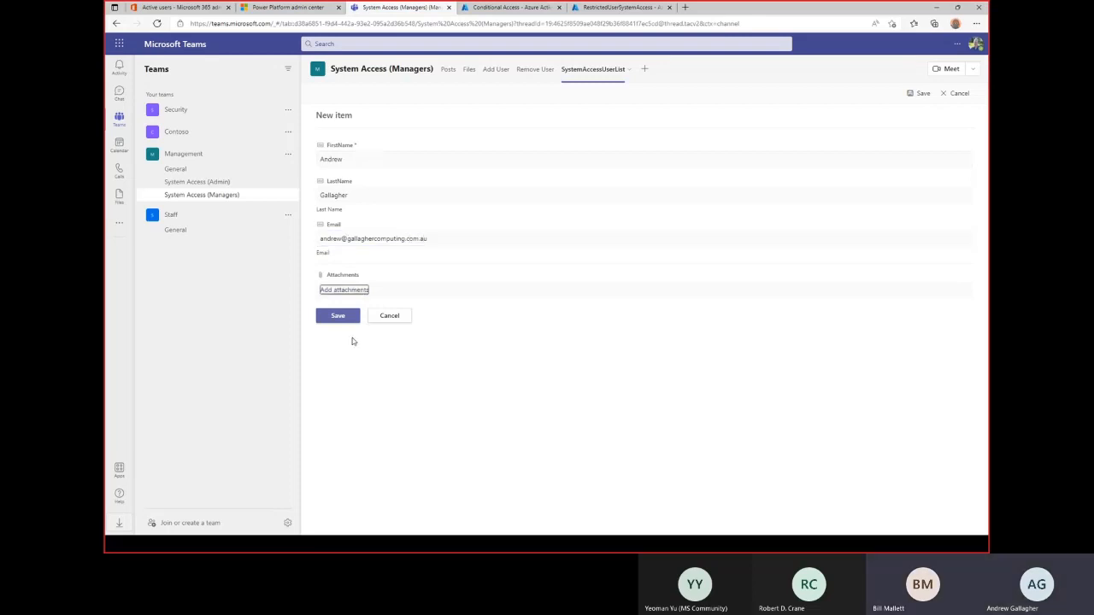
pyautogui.click(338, 317)
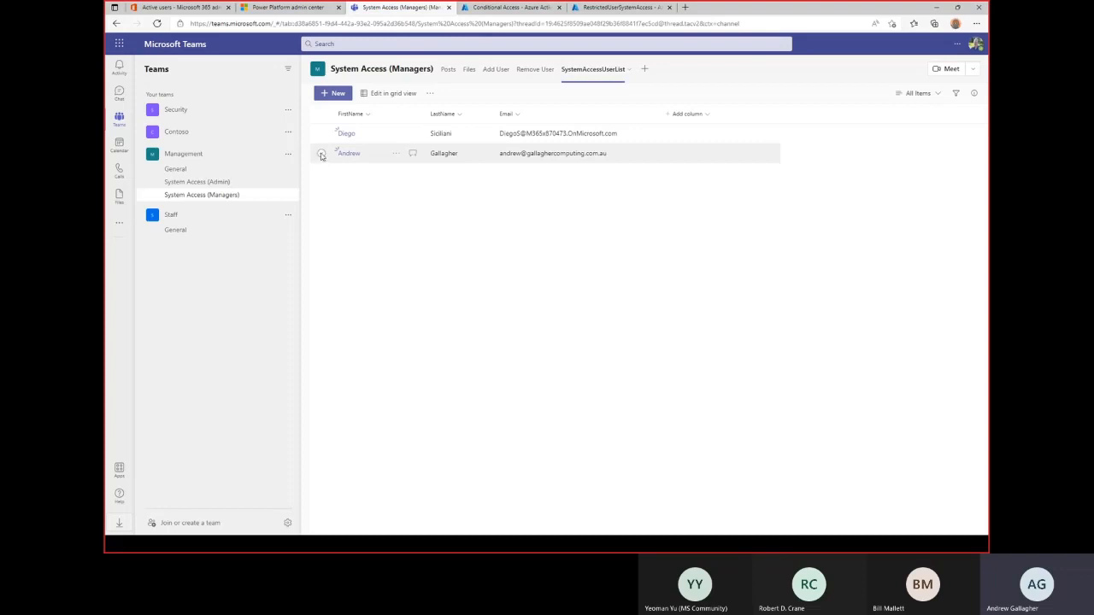
# Delete the newly added user's row from SystemAccessUserList.
pyautogui.click(322, 154)
pyautogui.click(394, 155)
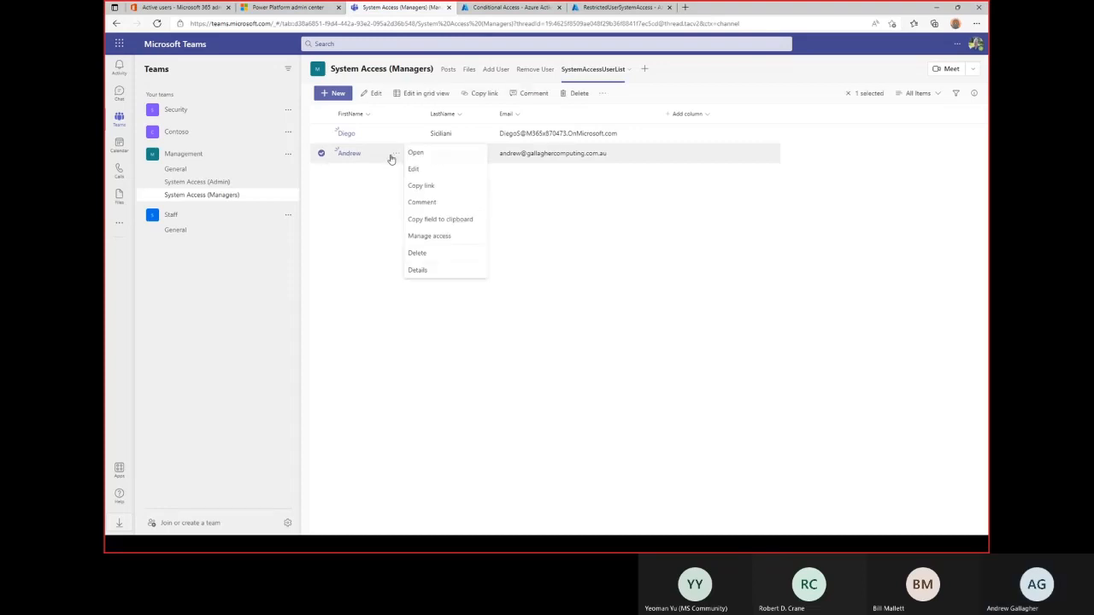
pyautogui.click(438, 255)
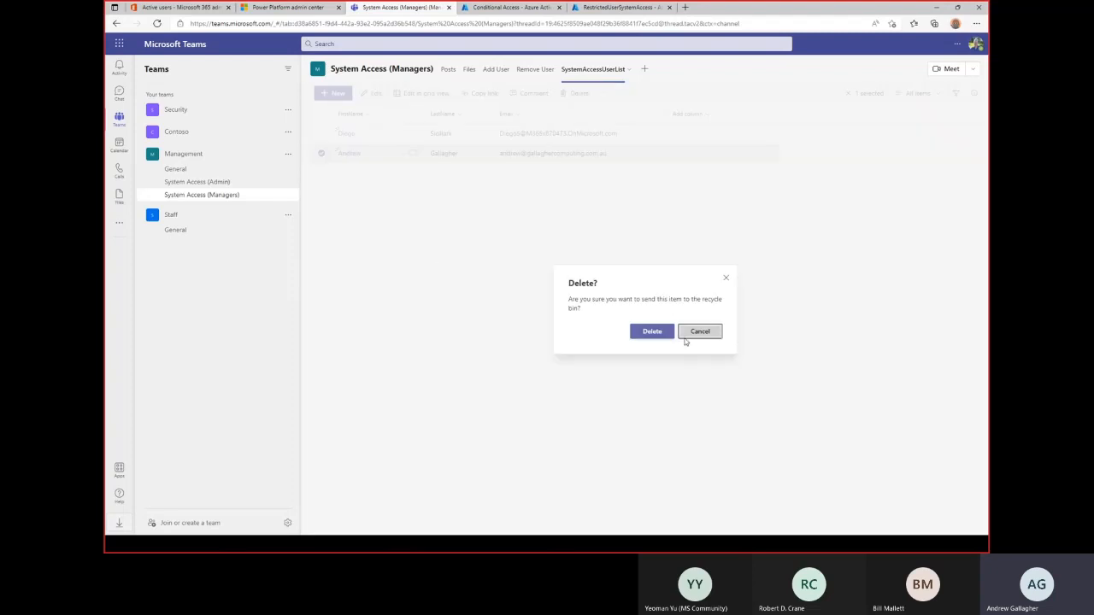
pyautogui.click(667, 333)
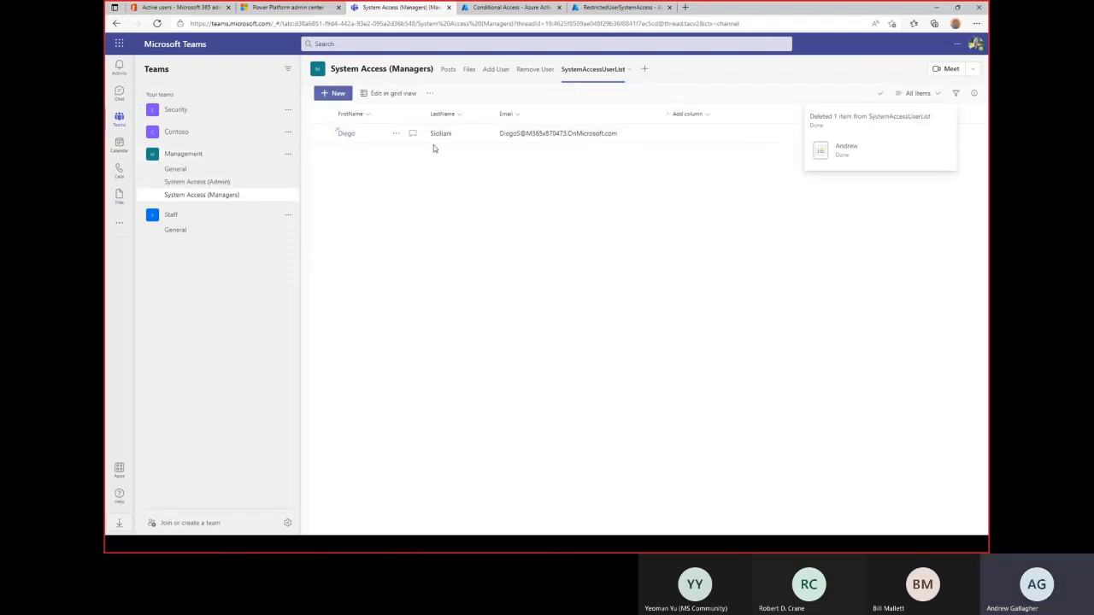
# In the Admin channel's Power Automate tab, open flow 01 for editing, expand Create item, then return to the flow list.
pyautogui.click(192, 183)
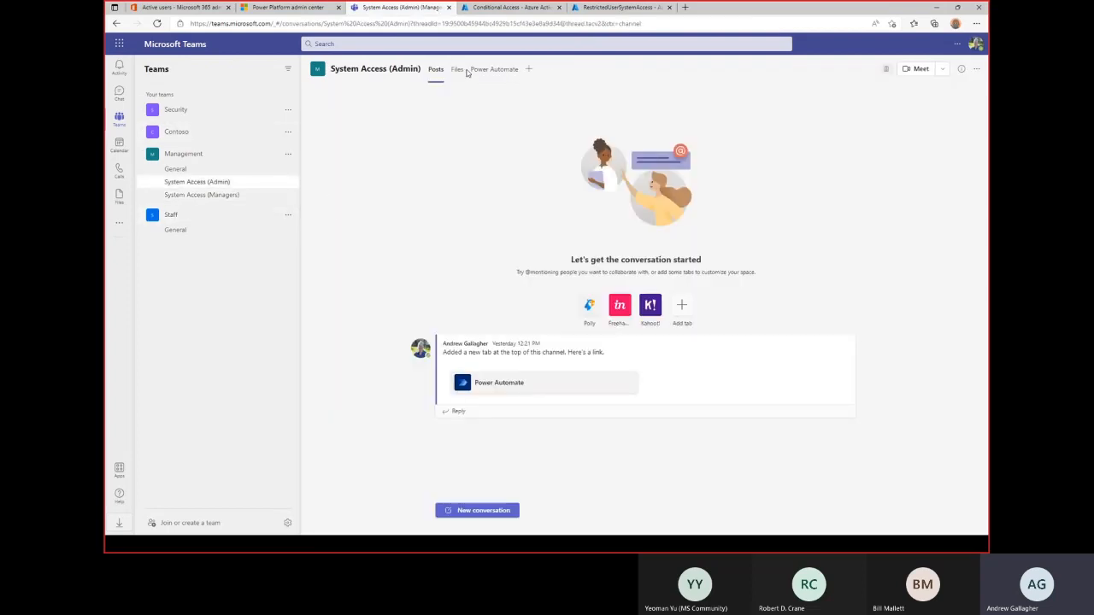
pyautogui.click(506, 72)
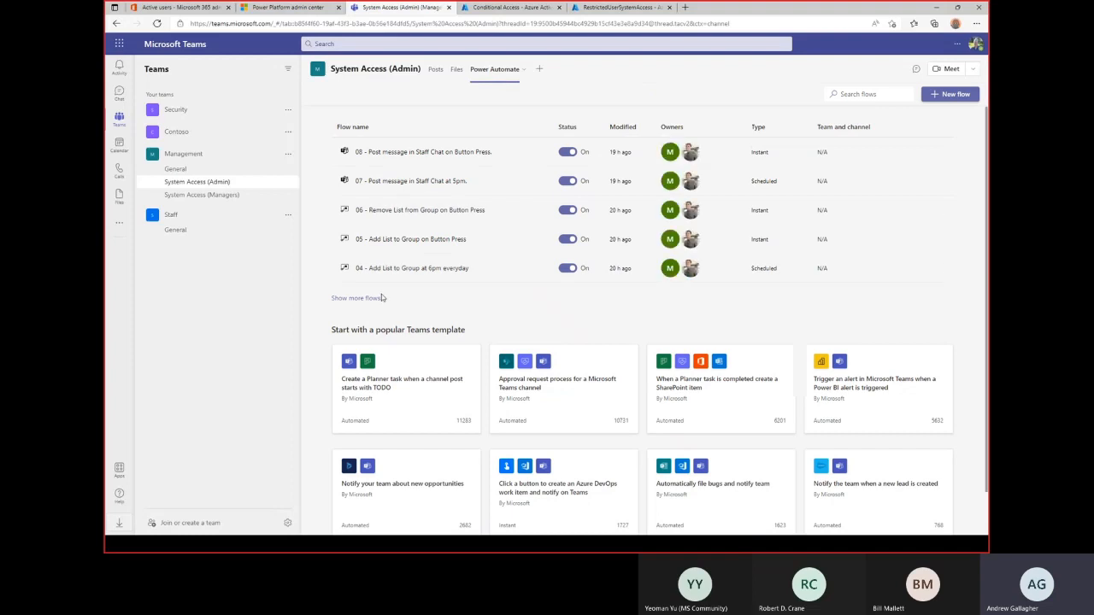
pyautogui.click(370, 303)
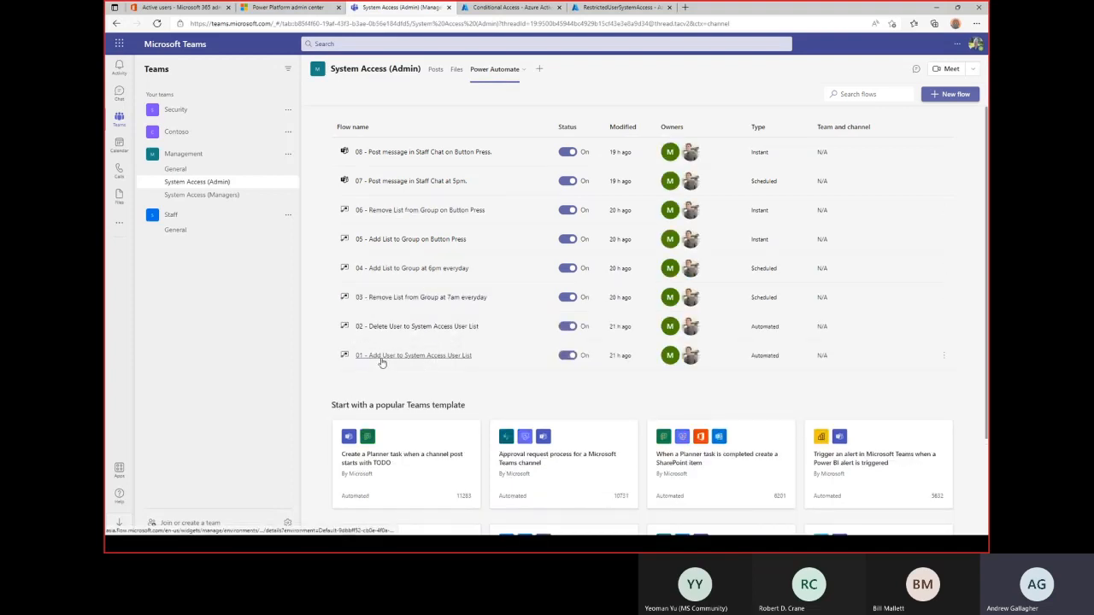
pyautogui.click(451, 357)
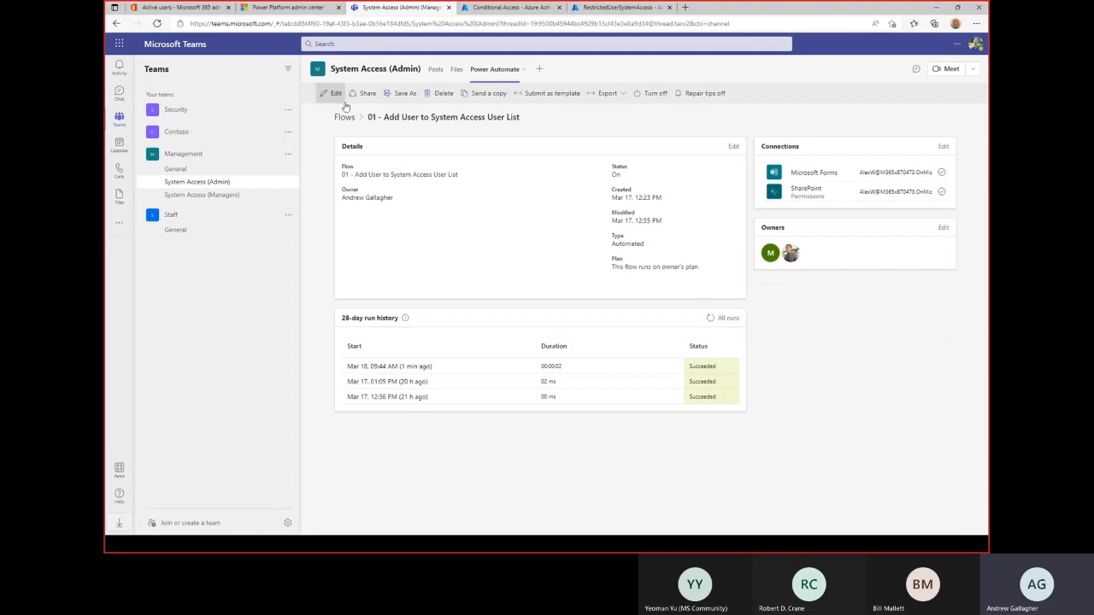
pyautogui.click(338, 95)
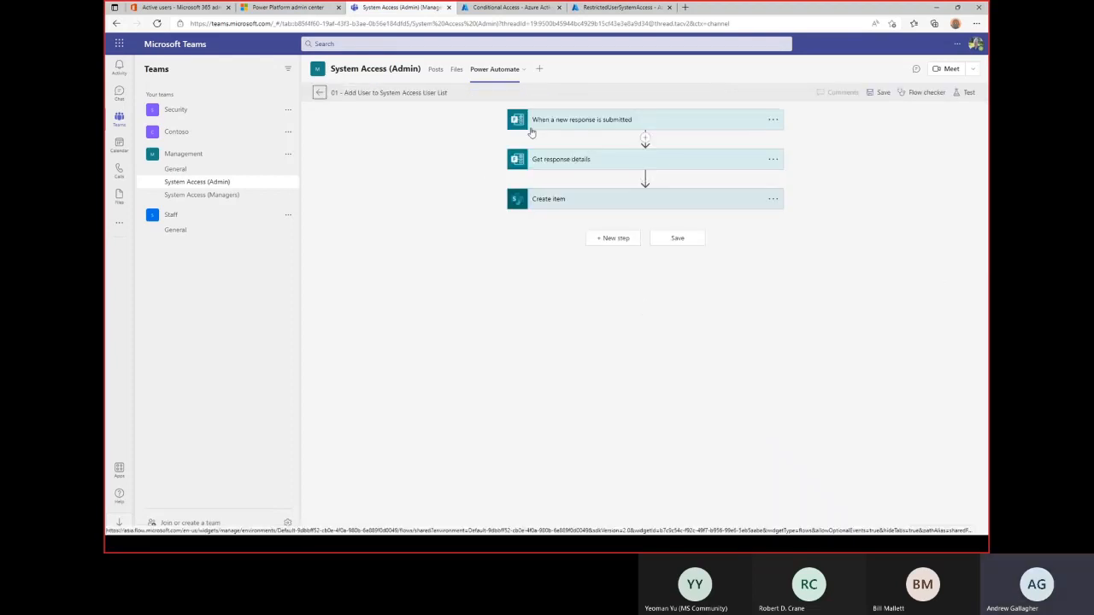
pyautogui.click(565, 199)
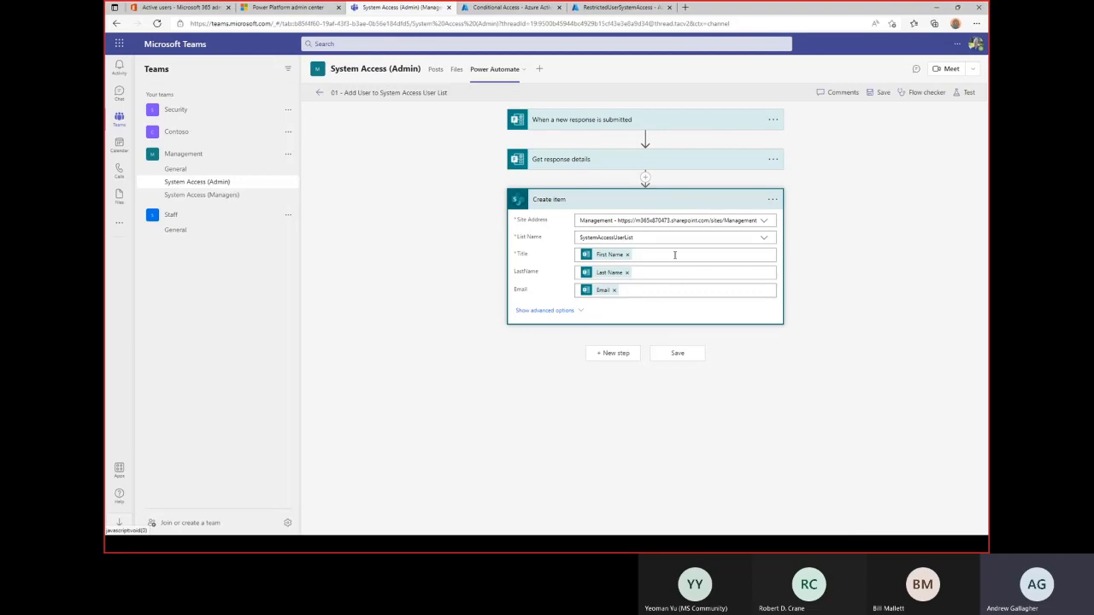
pyautogui.click(317, 94)
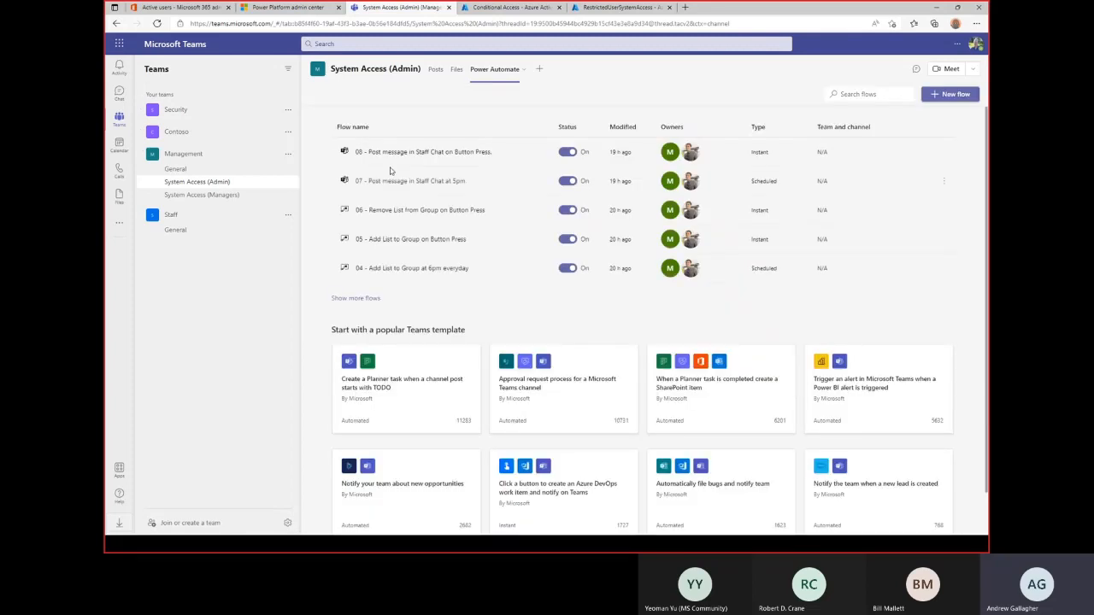
# Expand the full flow list, then switch to the System Access (Managers) channel's posts.
pyautogui.click(373, 300)
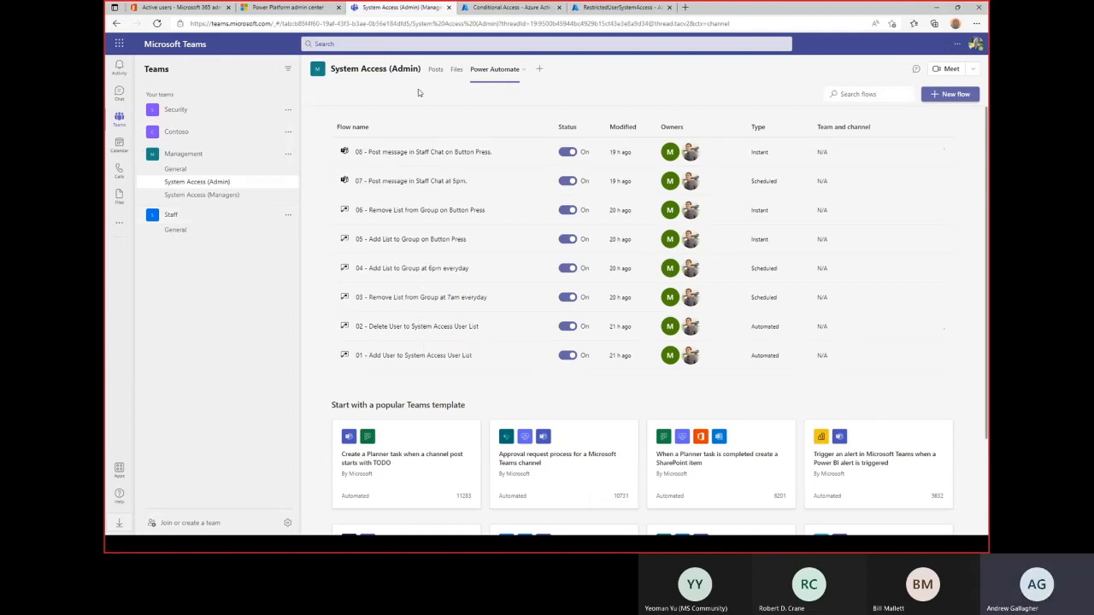
pyautogui.click(197, 195)
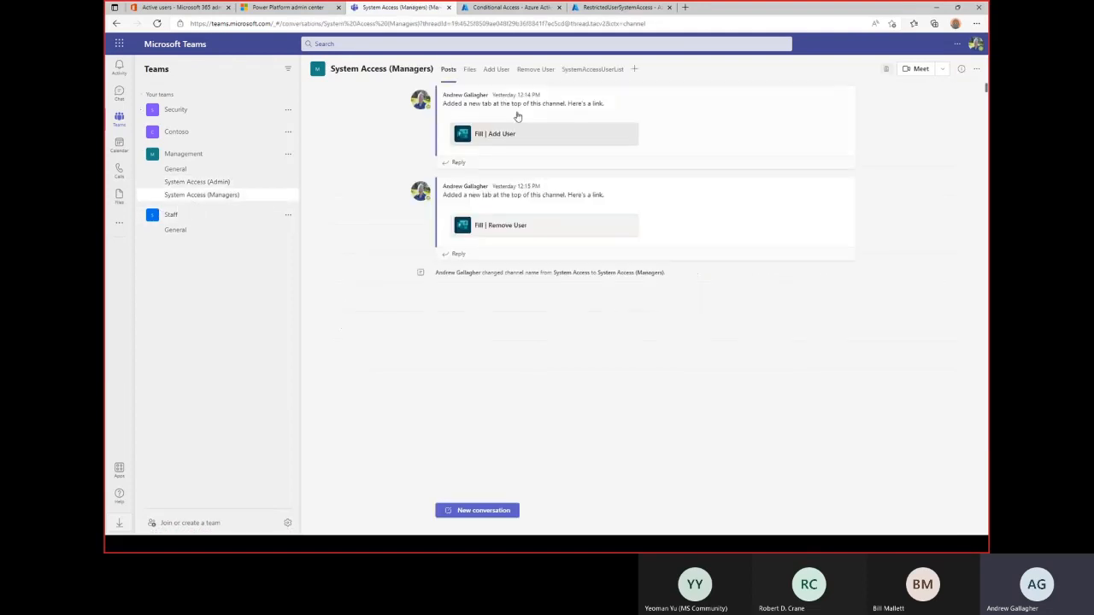
# View the Remove User form, then go back to the System Access (Admin) channel.
pyautogui.click(533, 69)
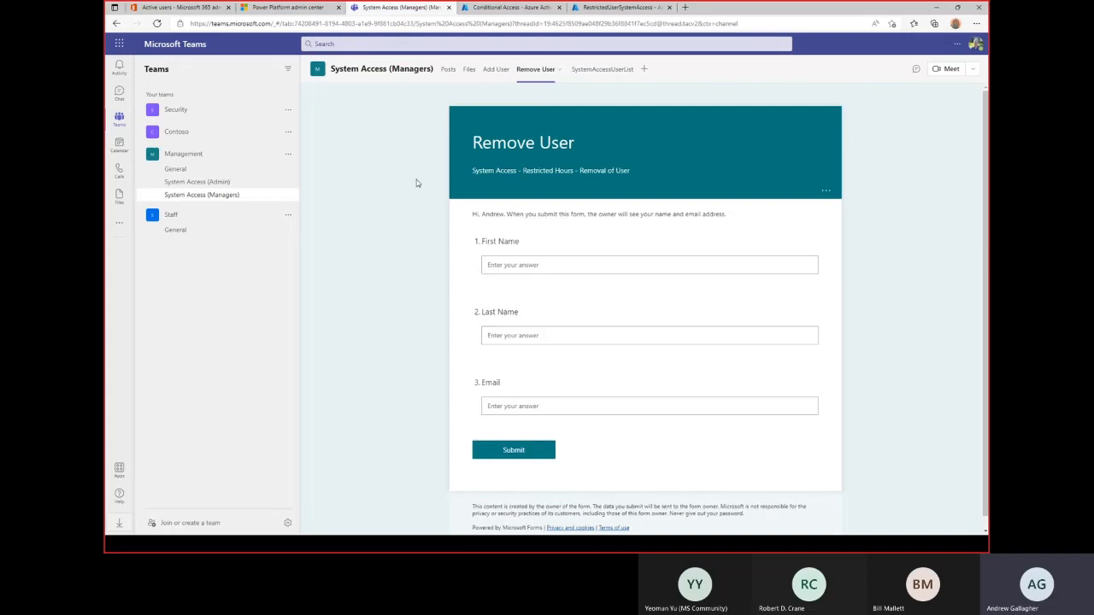
pyautogui.click(205, 182)
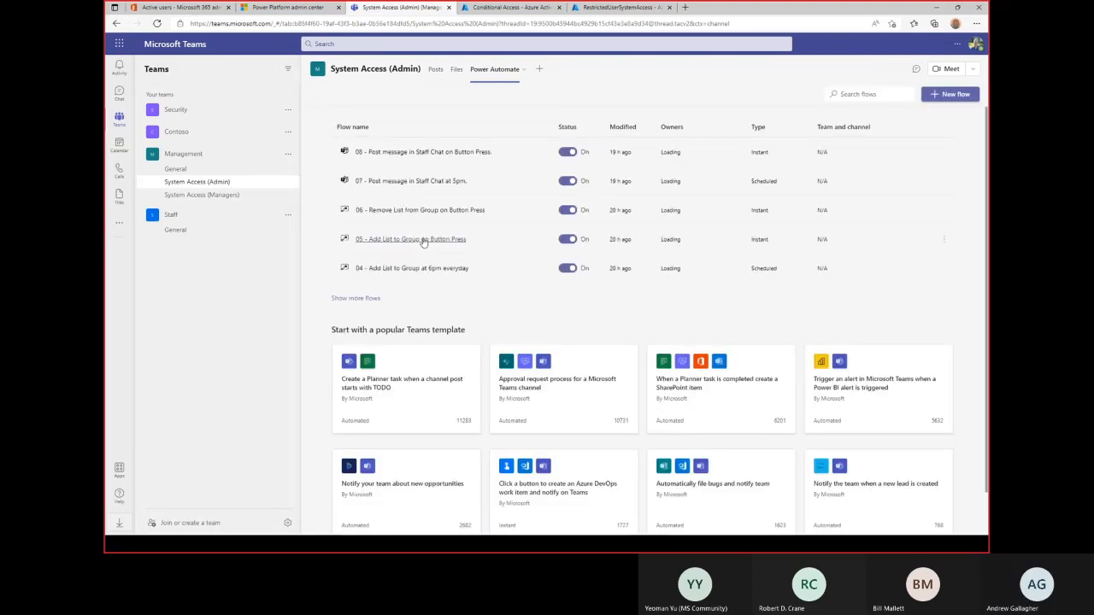
# Open flow 02 for editing and expand its Apply to each loop, then switch to the Managers channel.
pyautogui.click(372, 298)
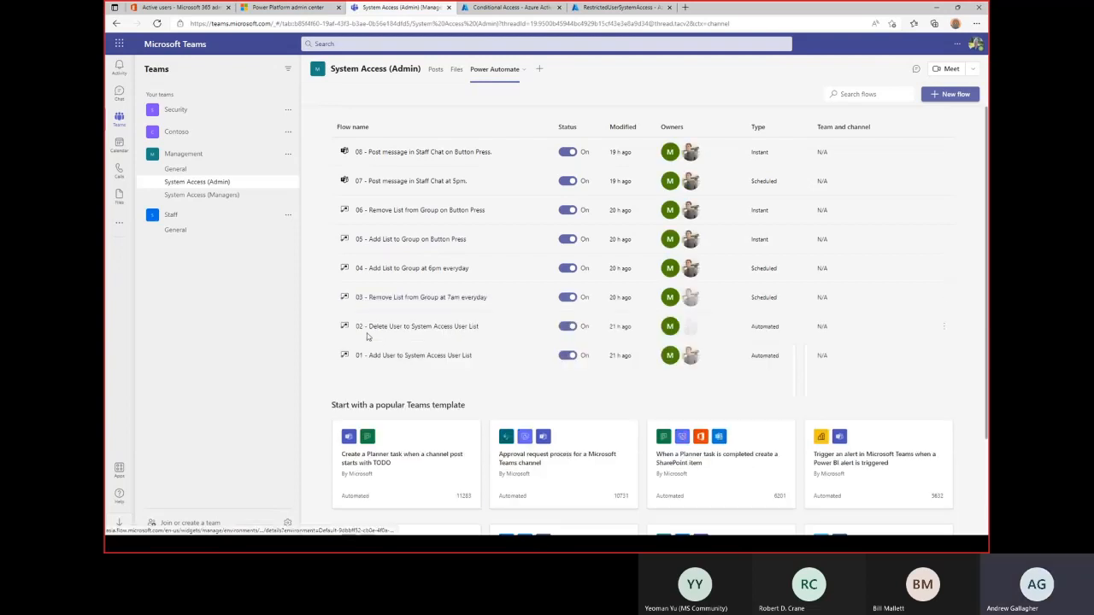
pyautogui.click(414, 329)
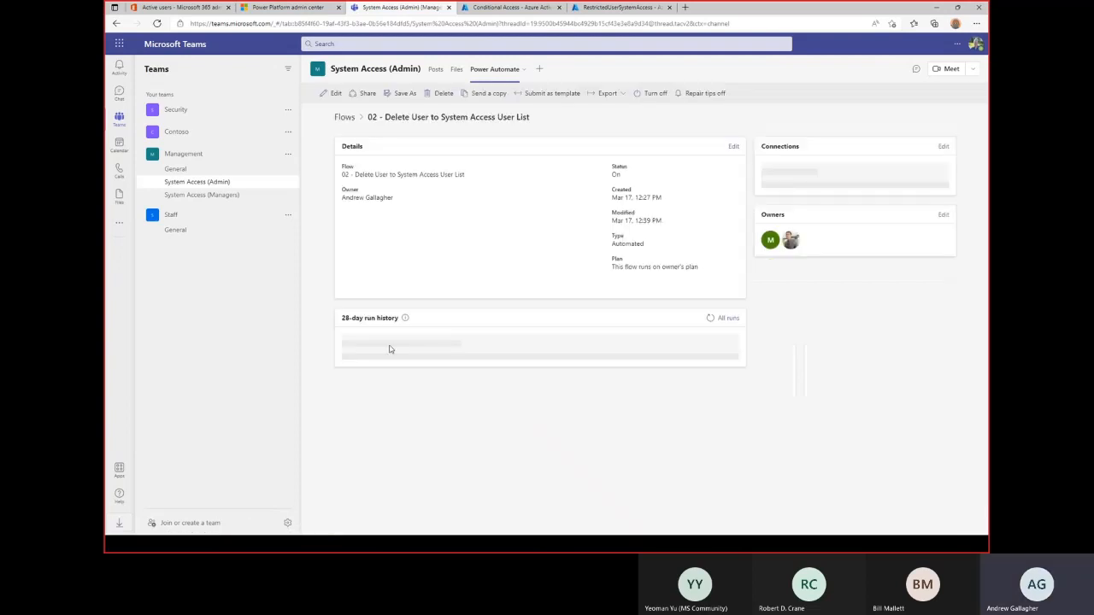
pyautogui.click(355, 93)
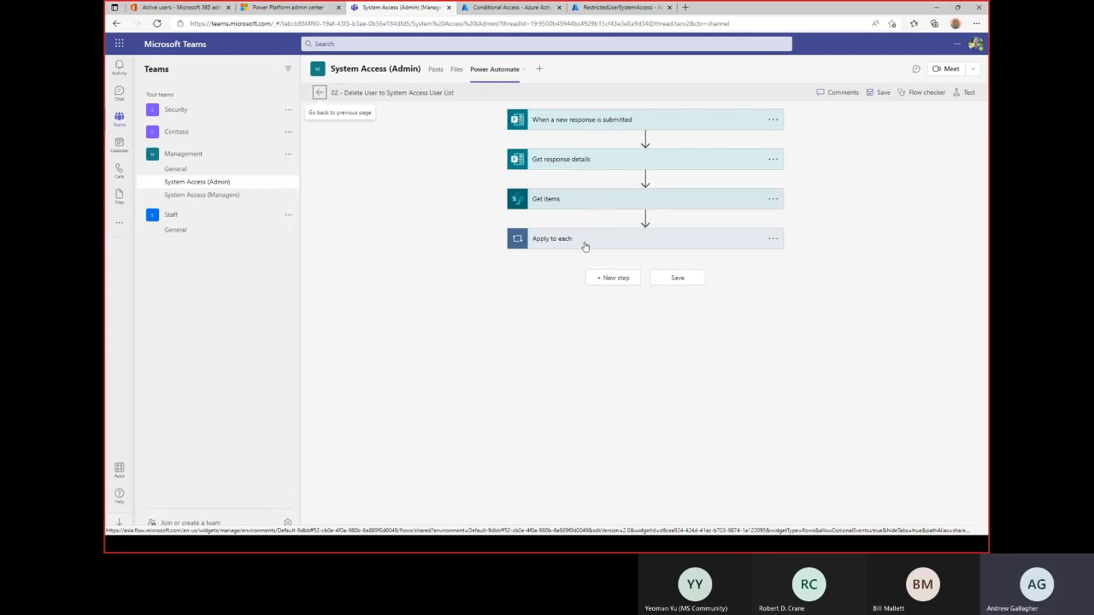
pyautogui.click(565, 243)
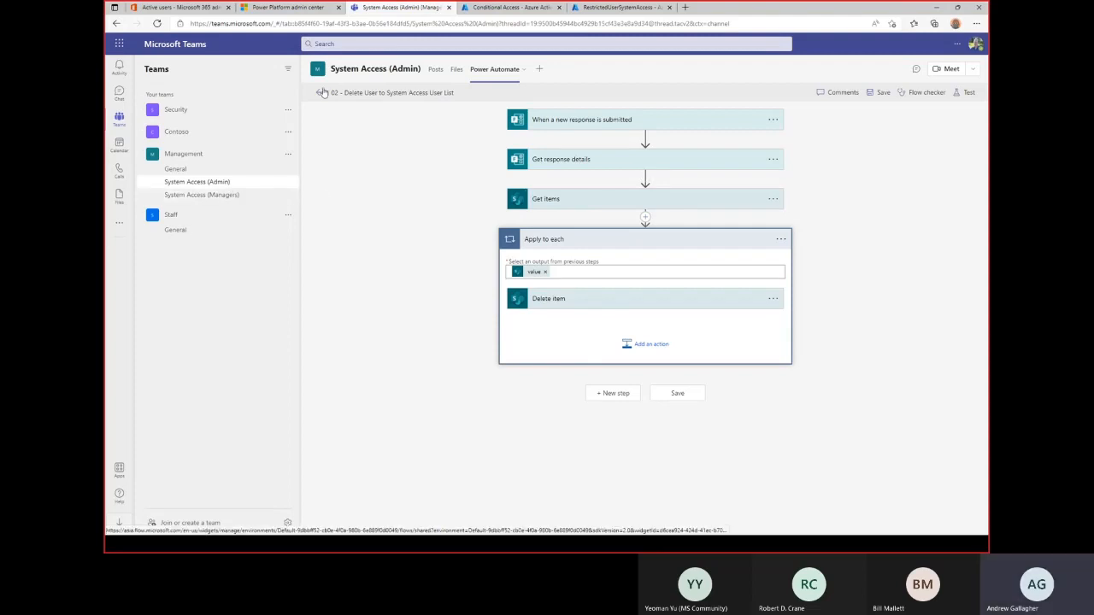
pyautogui.click(201, 195)
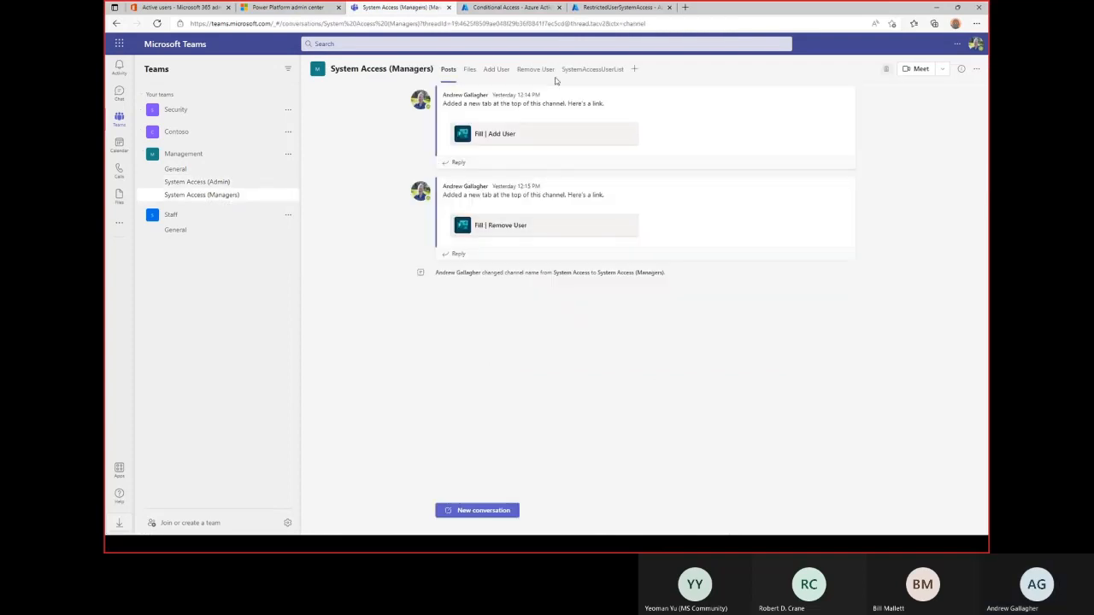
# View SystemAccessUserList entries, then switch to the RestrictedUserSystemAccess members tab in Azure AD.
pyautogui.click(581, 71)
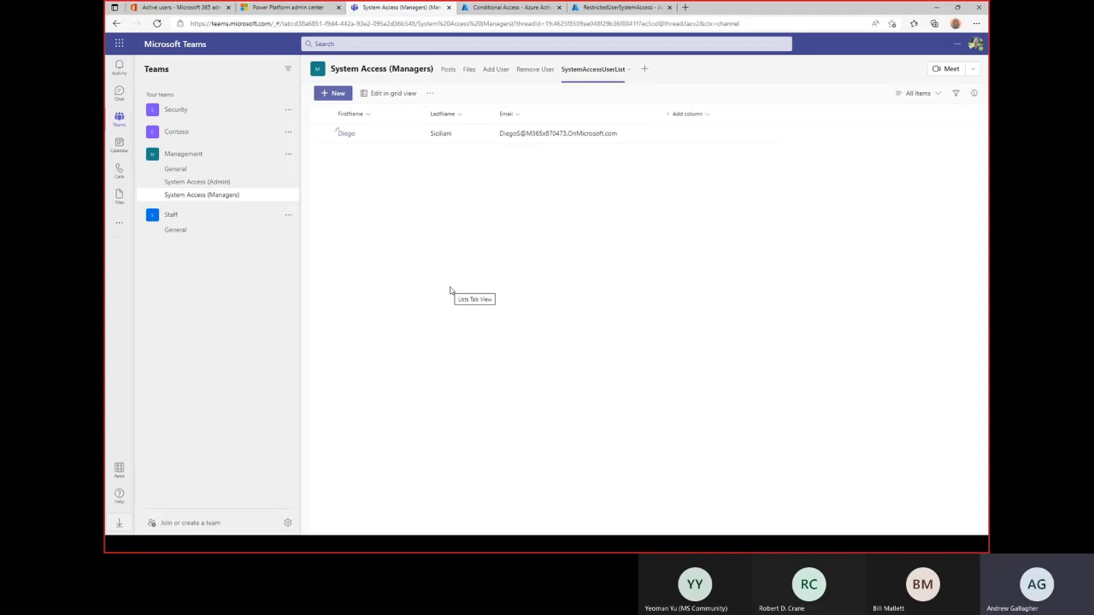
pyautogui.click(620, 7)
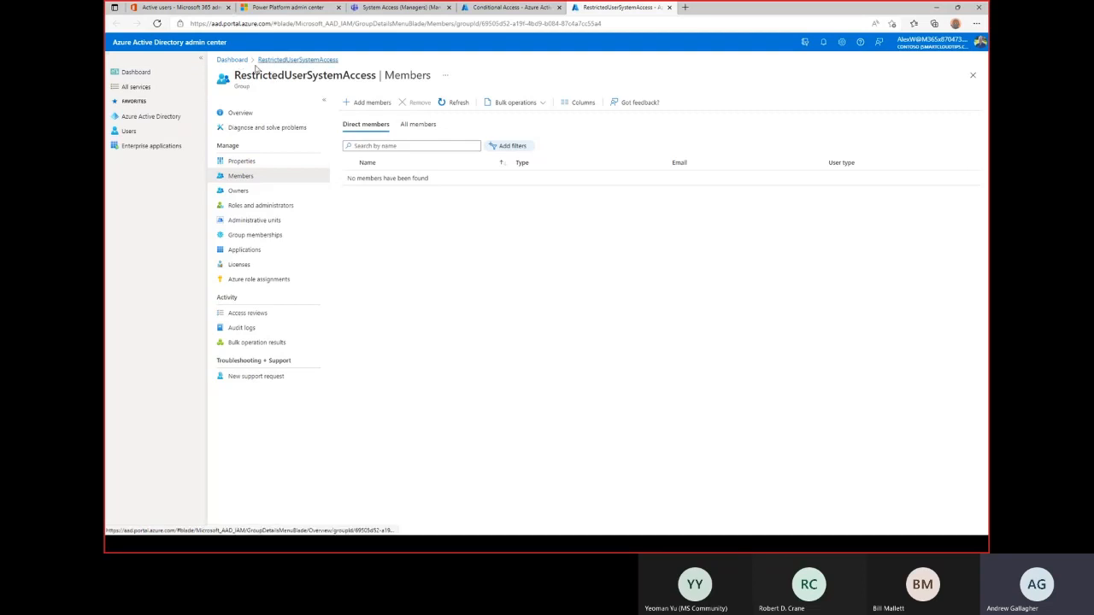
# Open the RestrictedUserSystemAccess group's Members page from Azure AD Groups, confirm it's empty, then return to Teams.
pyautogui.click(232, 60)
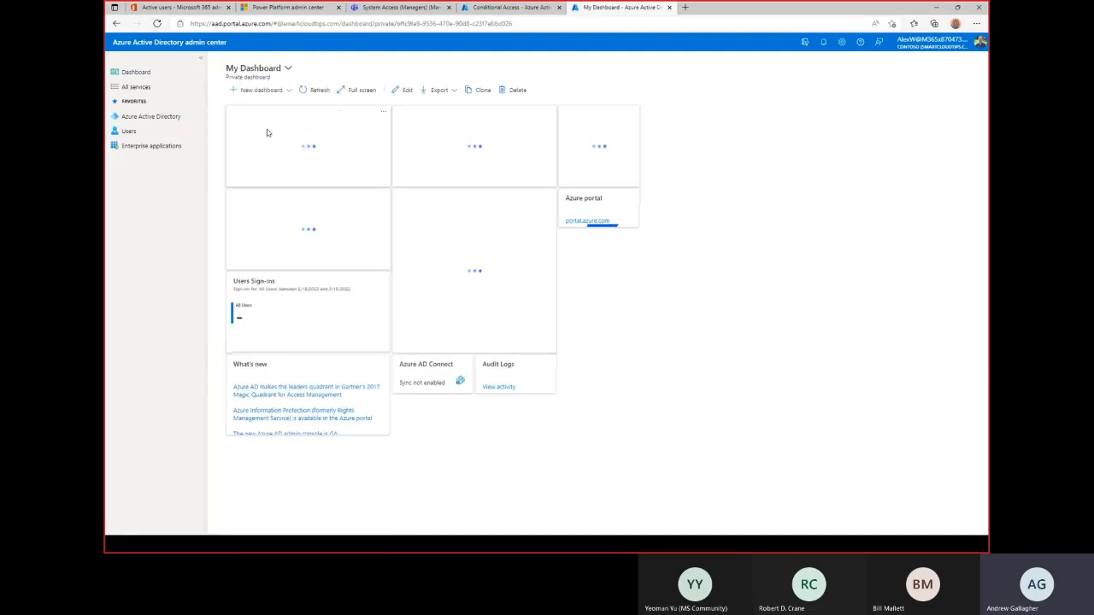
pyautogui.click(151, 119)
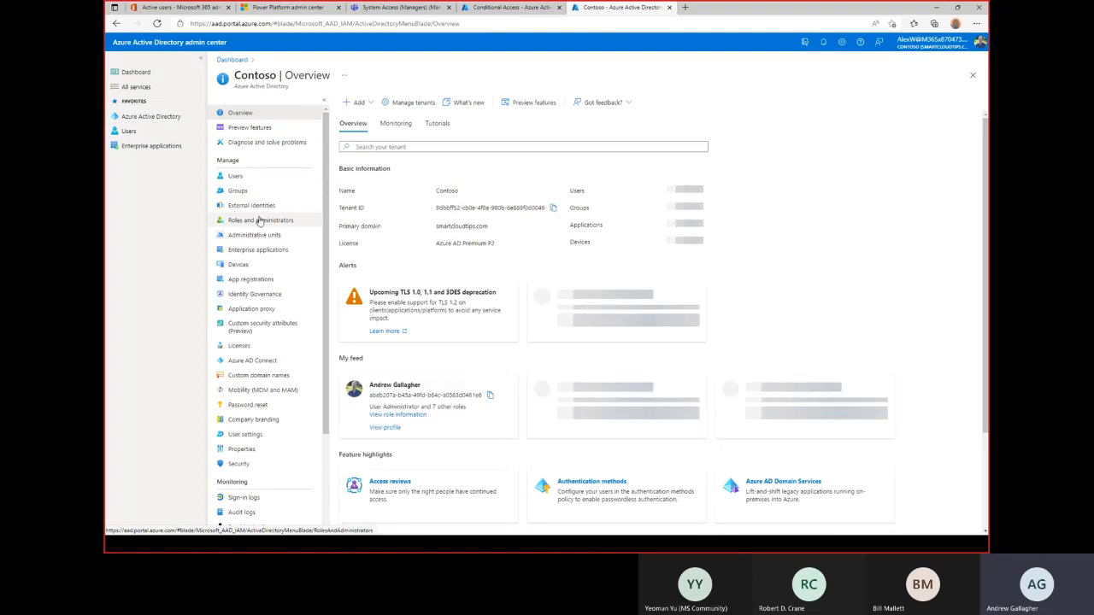
pyautogui.click(238, 190)
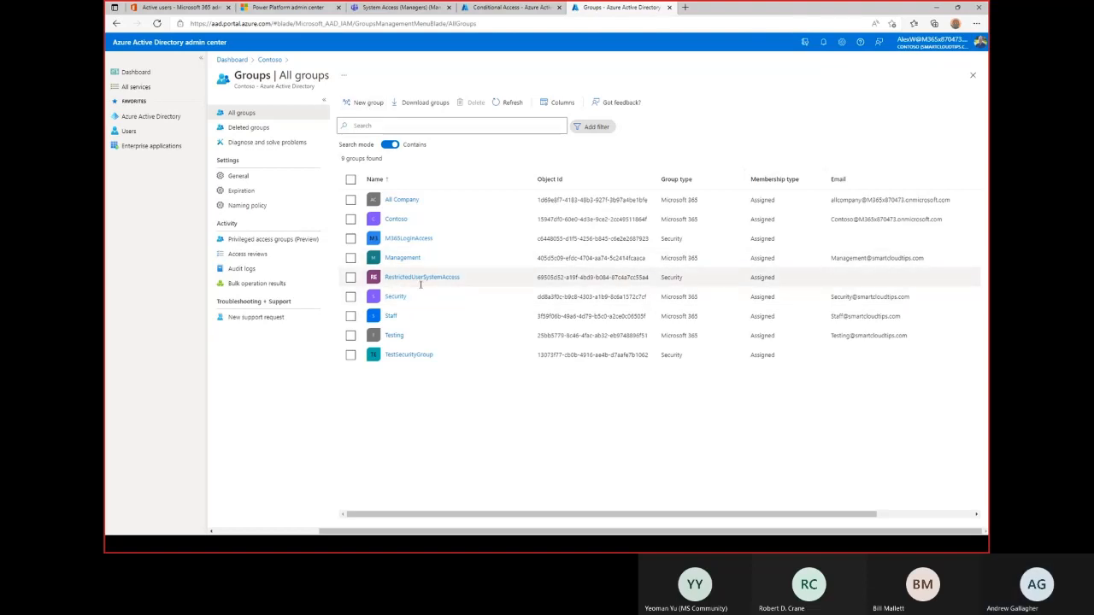
pyautogui.click(351, 277)
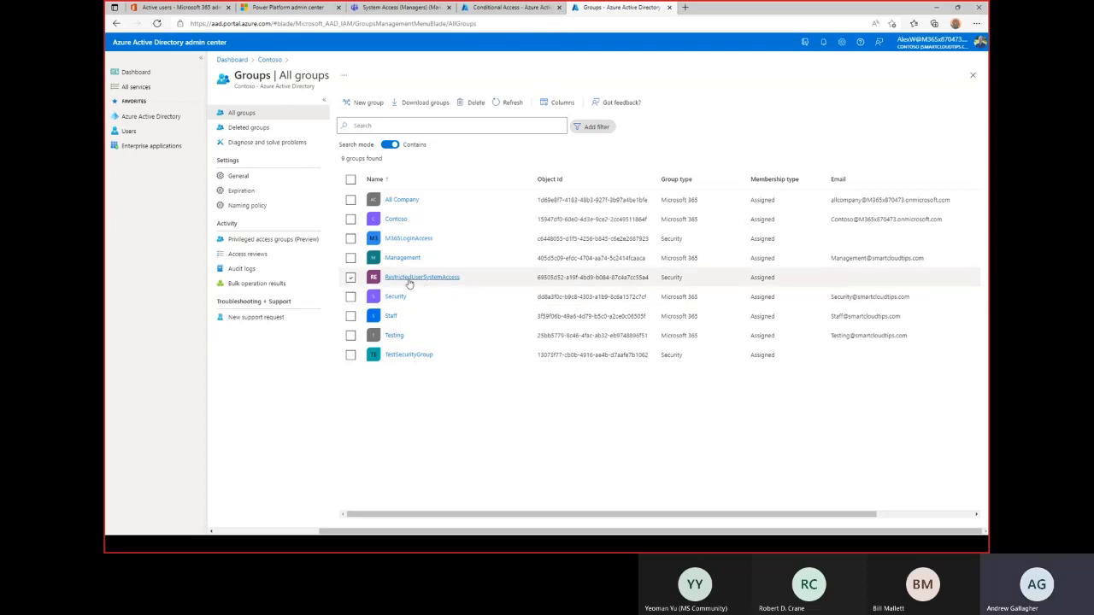
pyautogui.click(409, 279)
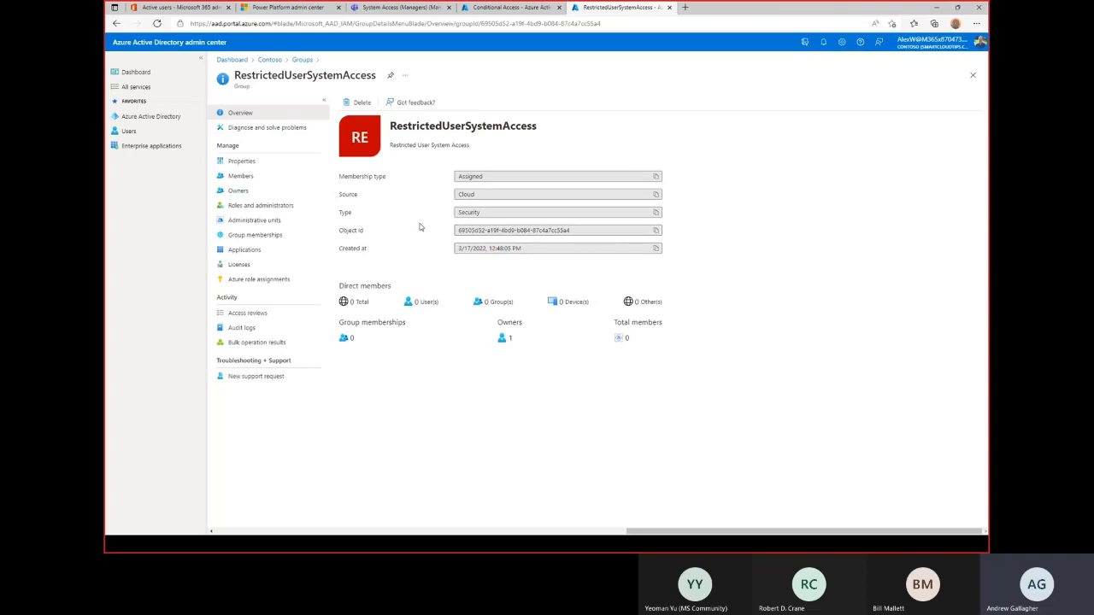
pyautogui.click(242, 176)
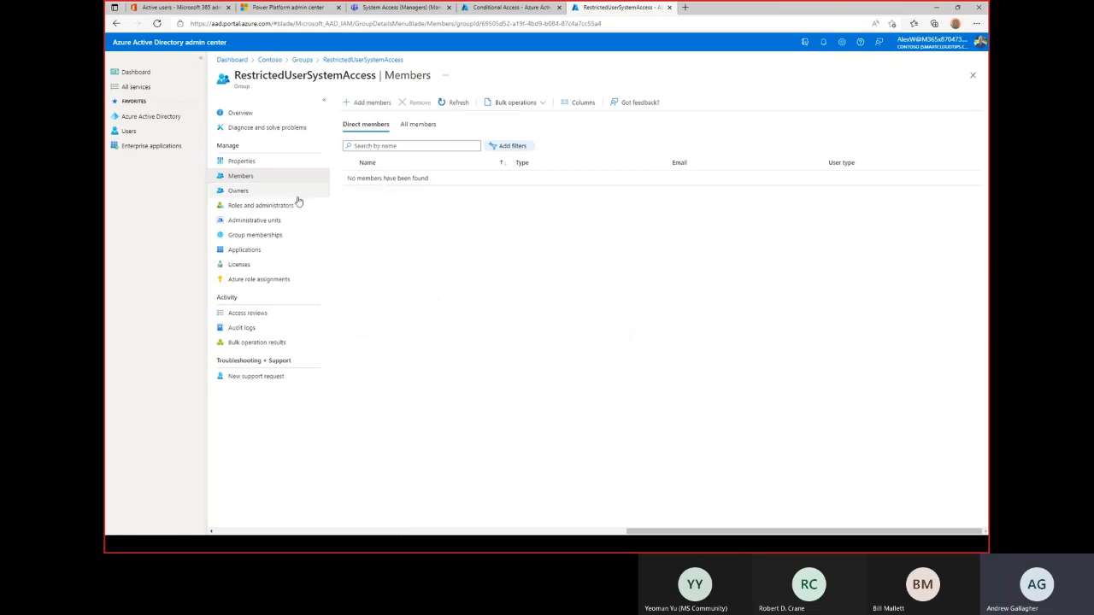
pyautogui.click(504, 10)
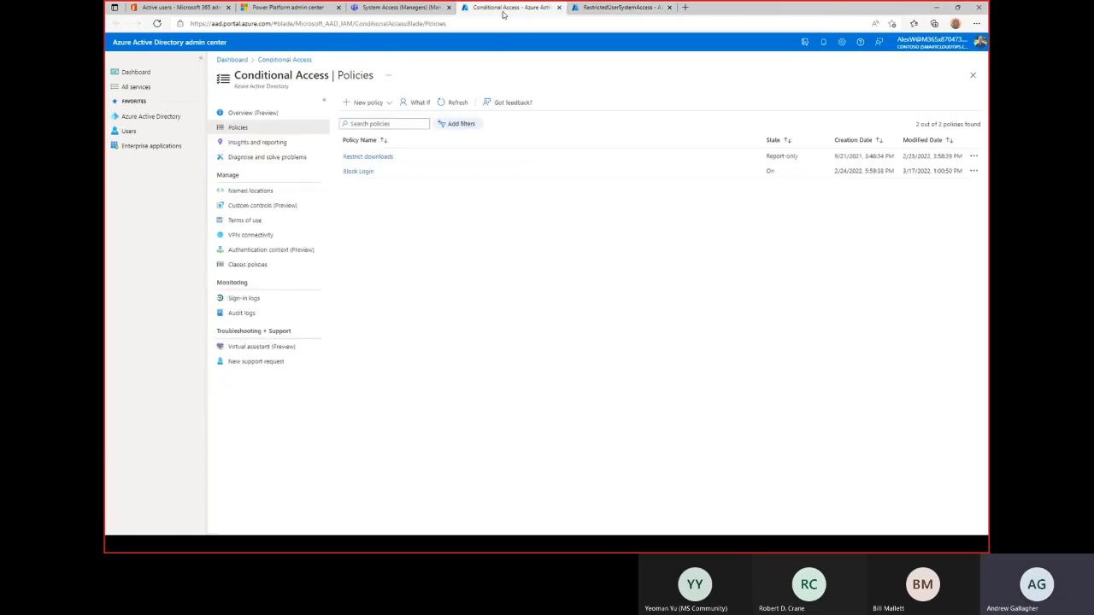
pyautogui.click(623, 7)
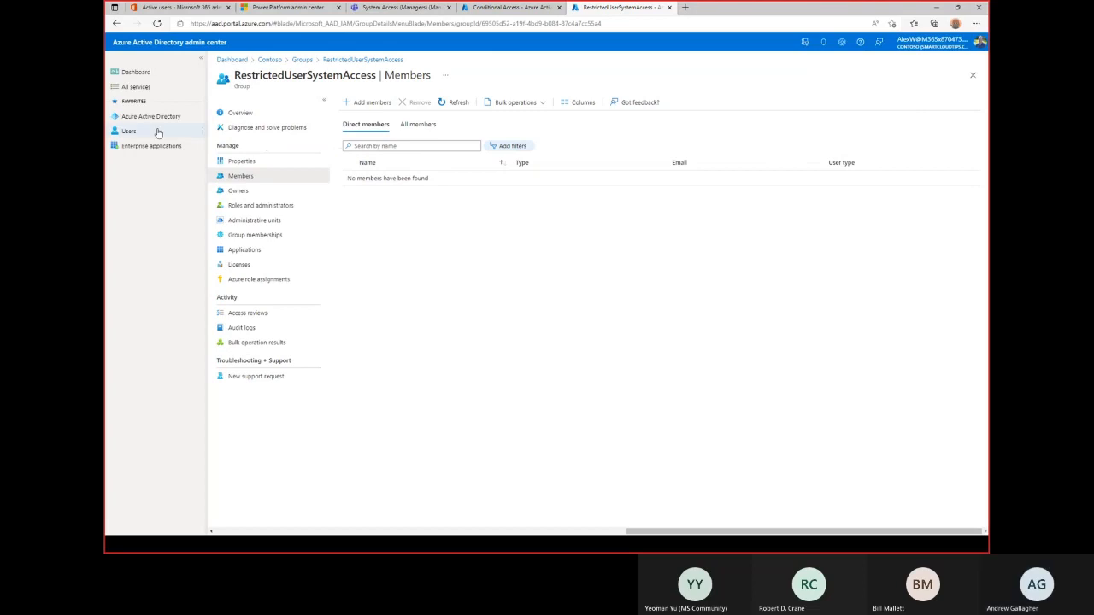
pyautogui.click(376, 10)
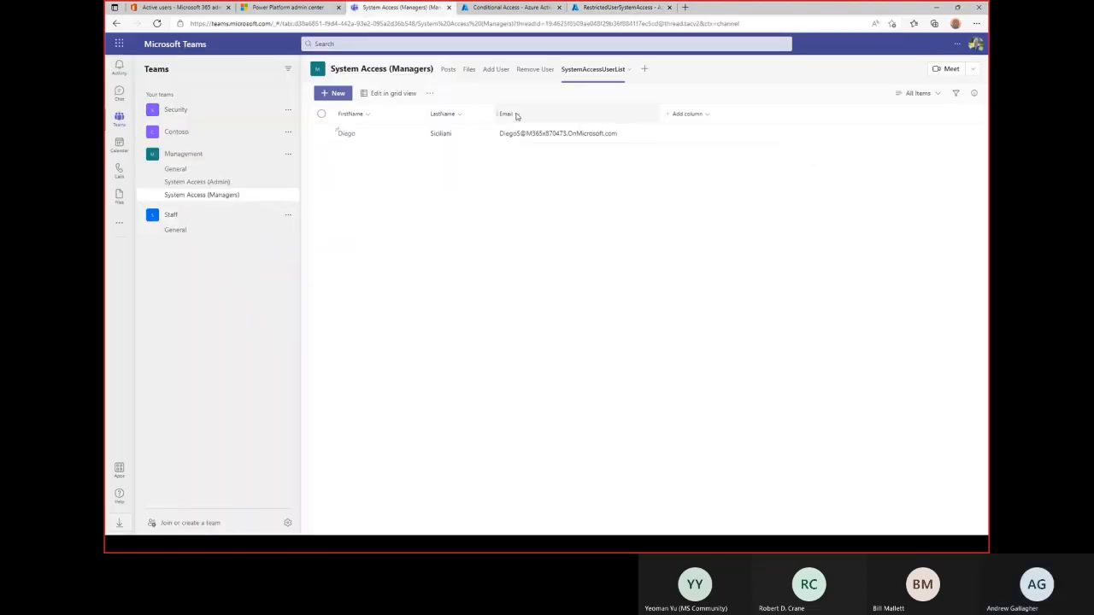
# In the System Access (Admin) channel's Power Automate list, open flow 04 - Add List to Group at 6pm everyday.
pyautogui.click(201, 183)
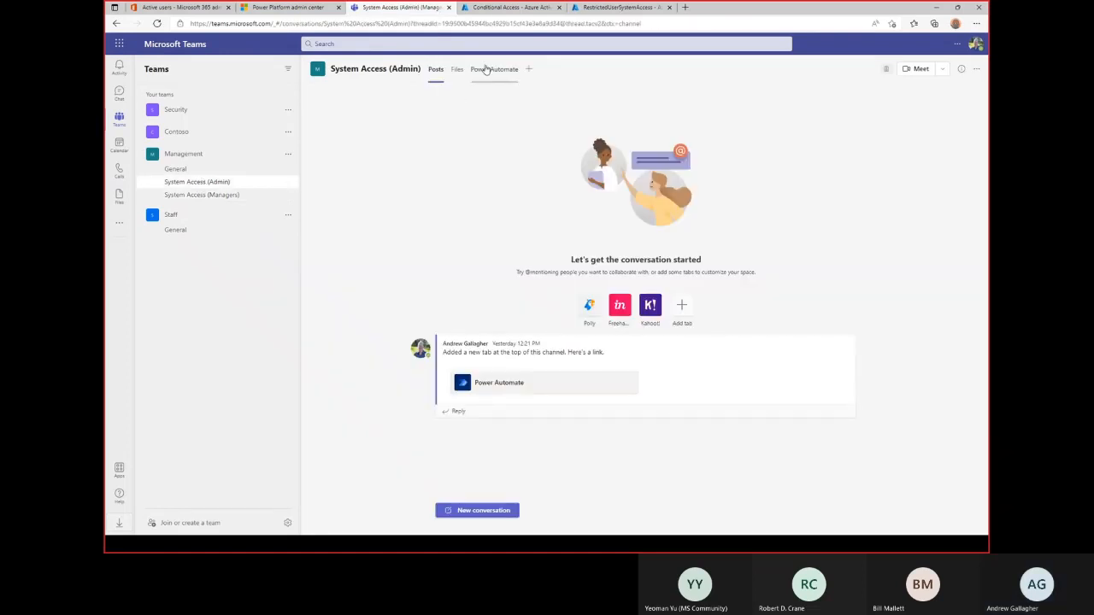
pyautogui.click(489, 69)
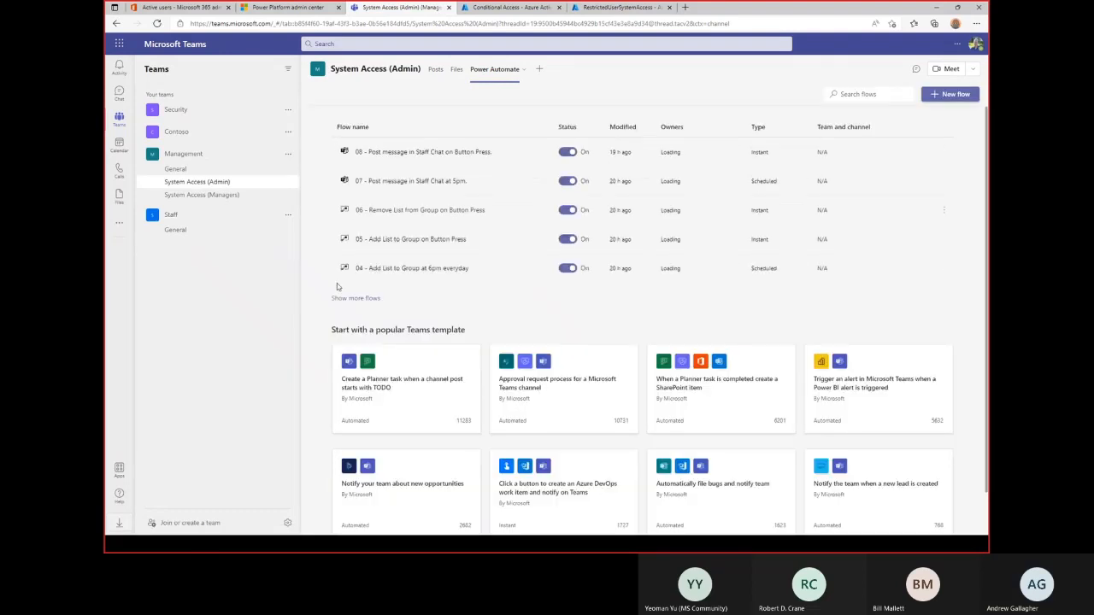
pyautogui.click(339, 300)
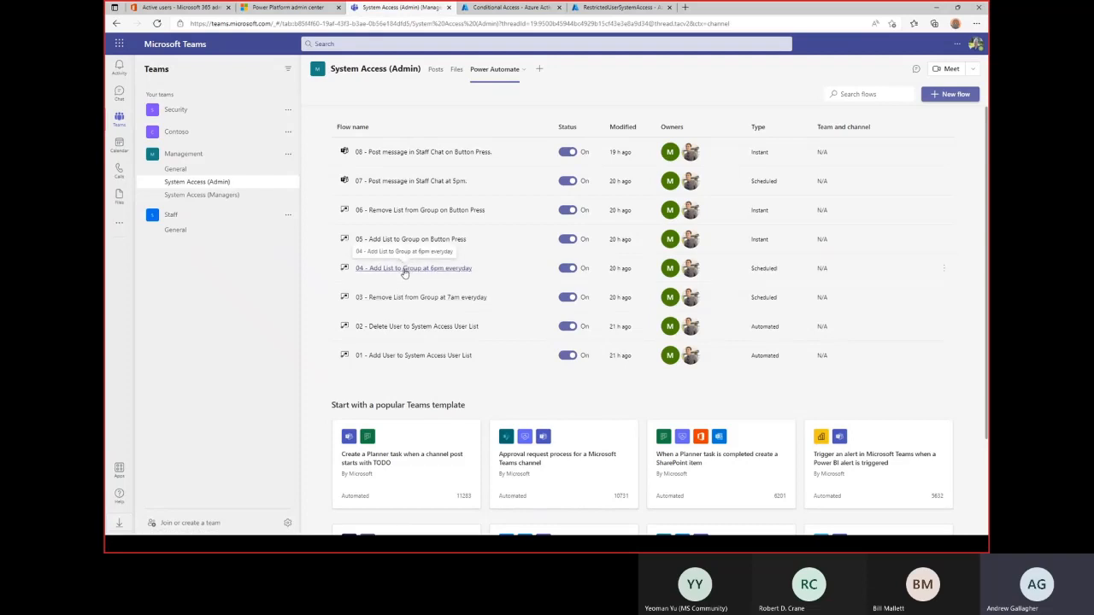
pyautogui.click(405, 270)
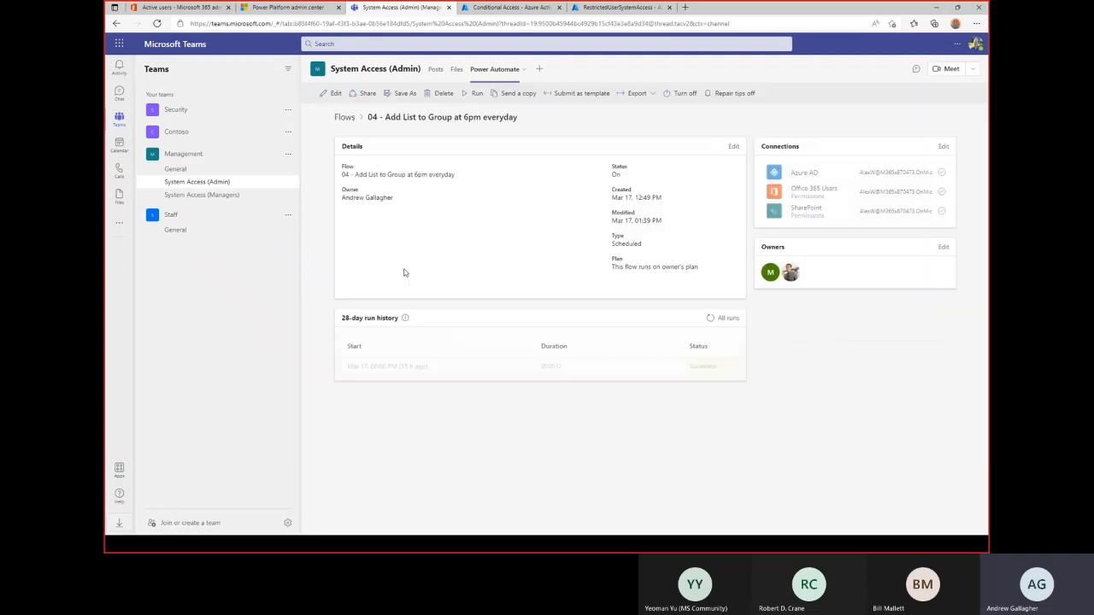
# Edit flow 04, expand Apply to each, Add user to group and Get user profile (V2), then view RestrictedUserSystemAccess members.
pyautogui.click(333, 94)
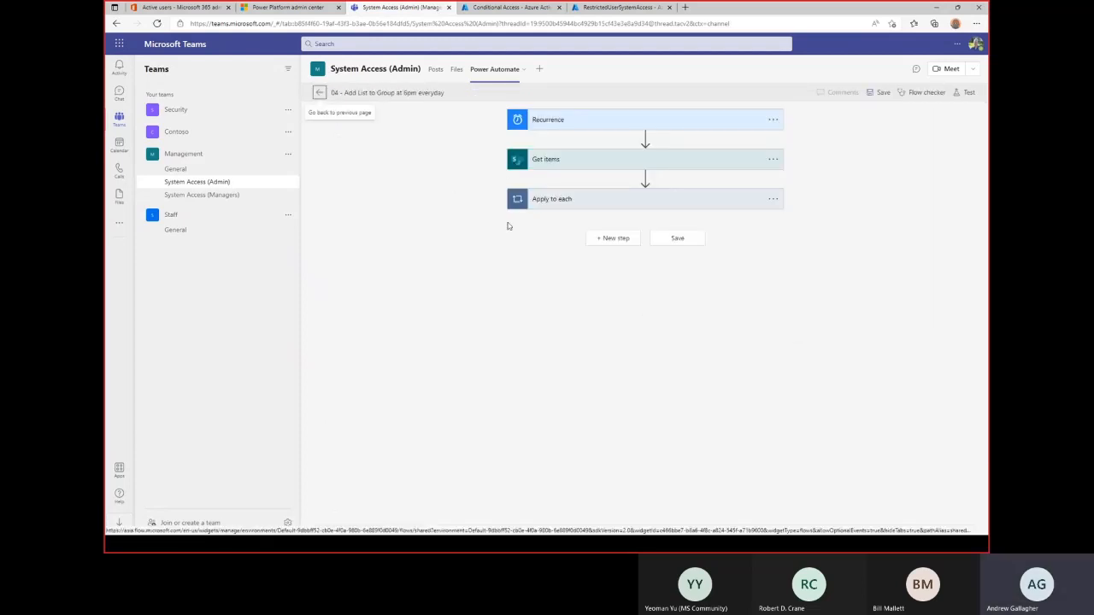
pyautogui.click(547, 205)
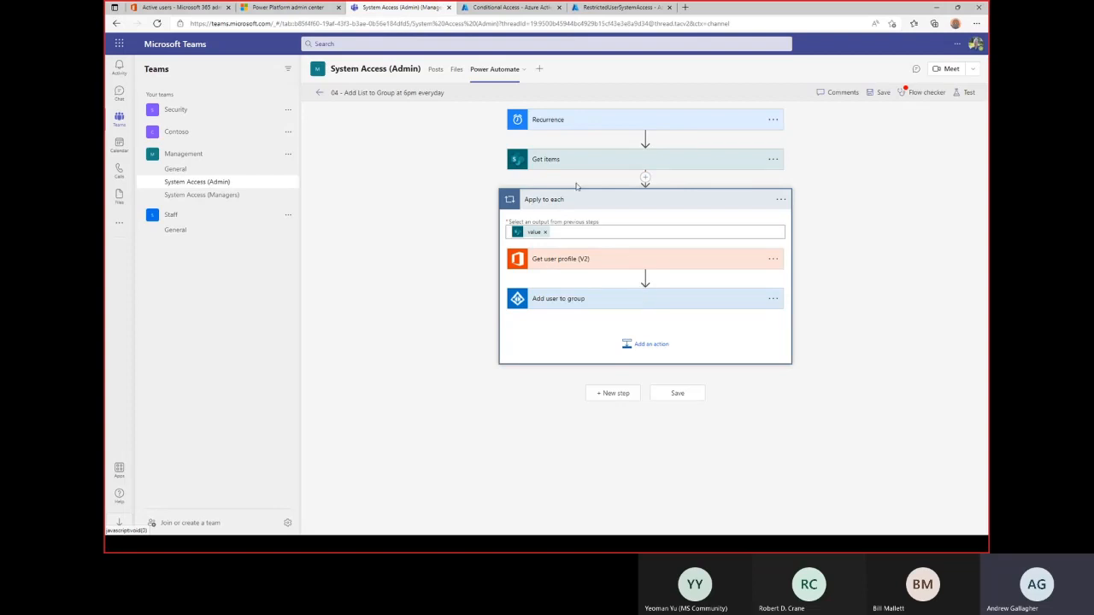
pyautogui.click(577, 299)
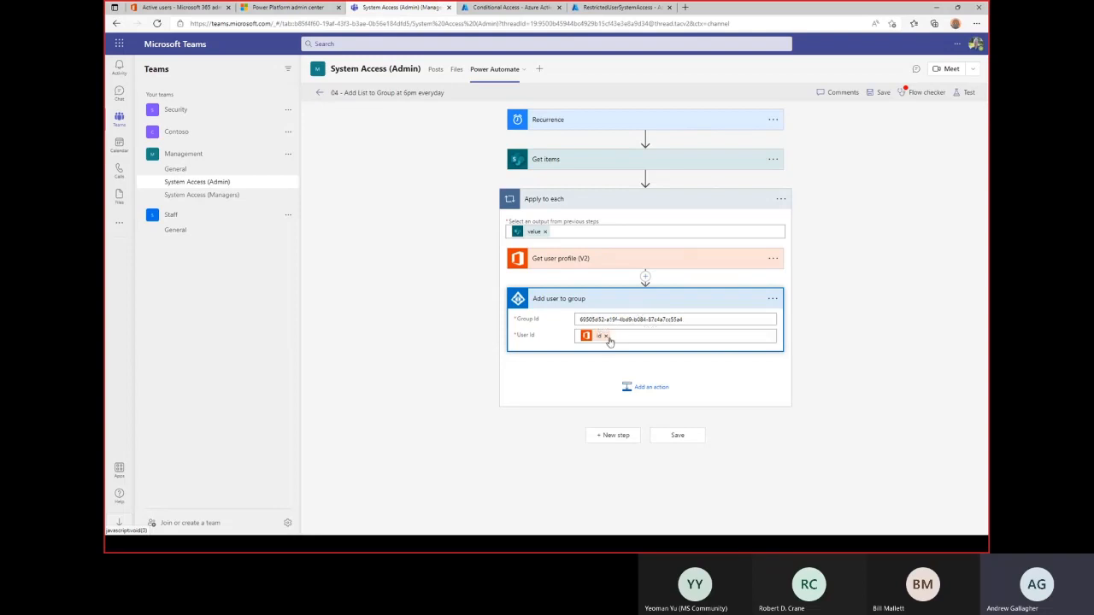
pyautogui.click(589, 258)
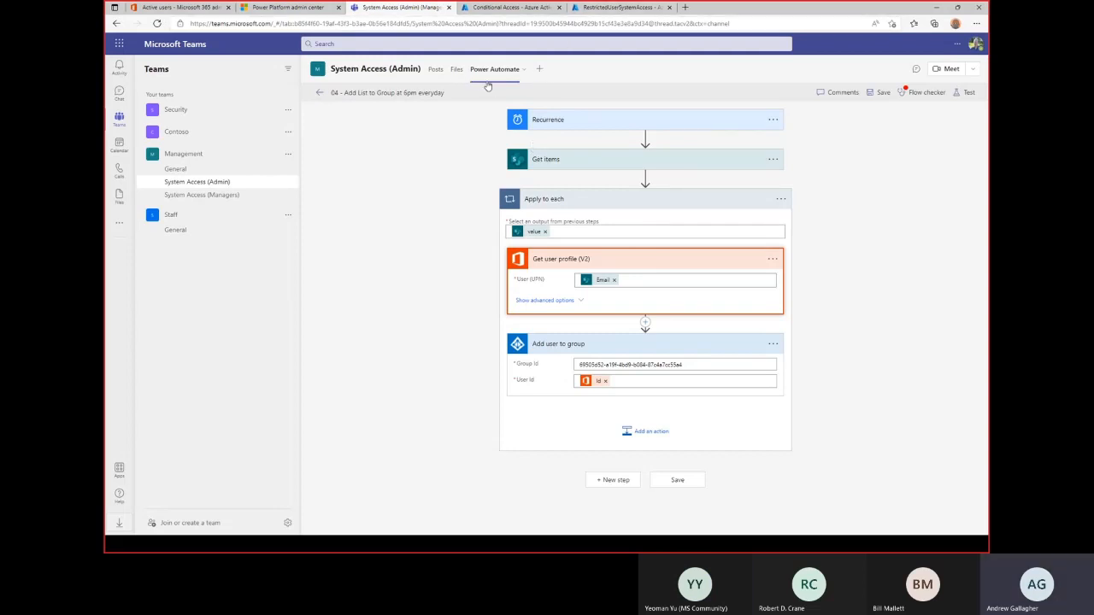
pyautogui.click(617, 7)
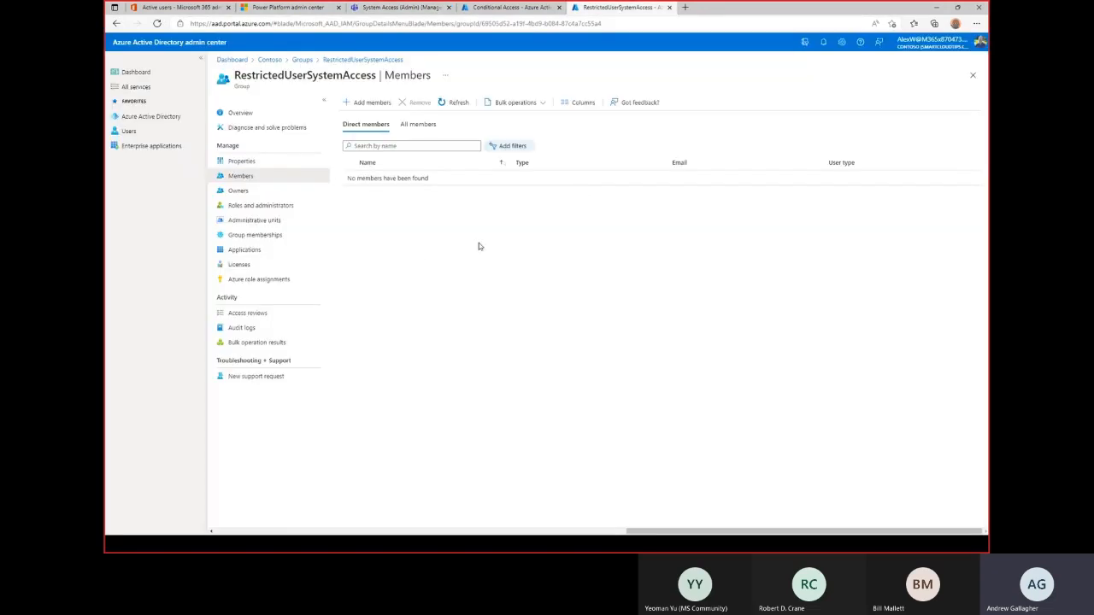
# Switch to the Conditional Access Policies page listing Restrict downloads and Block Login.
pyautogui.click(496, 9)
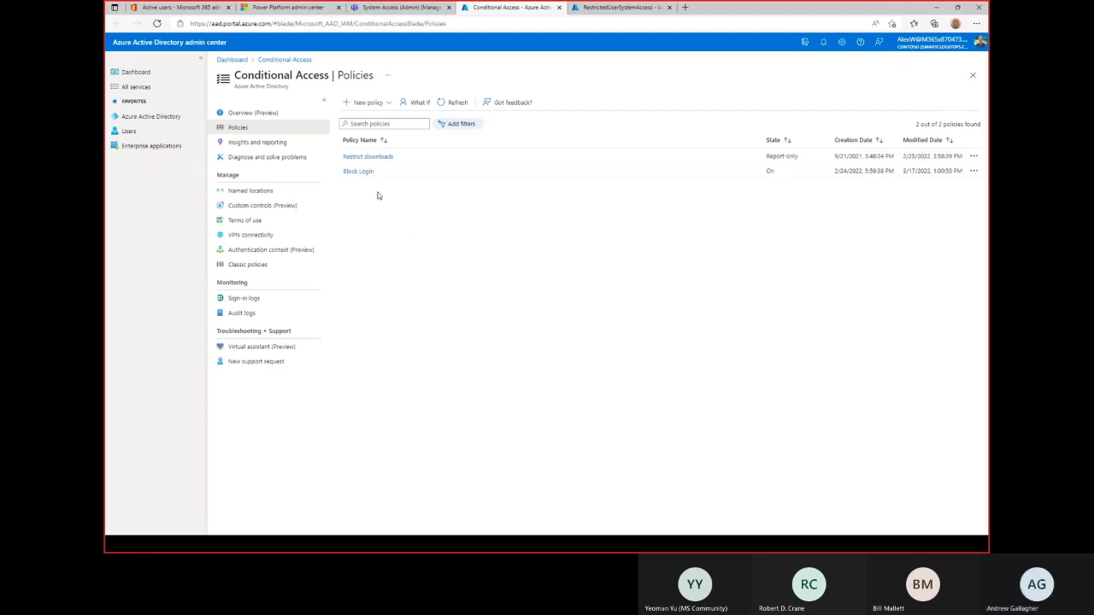
# Open Block Login and confirm it targets the RestrictedUserSystemAccess group, then look at its cloud apps.
pyautogui.click(360, 172)
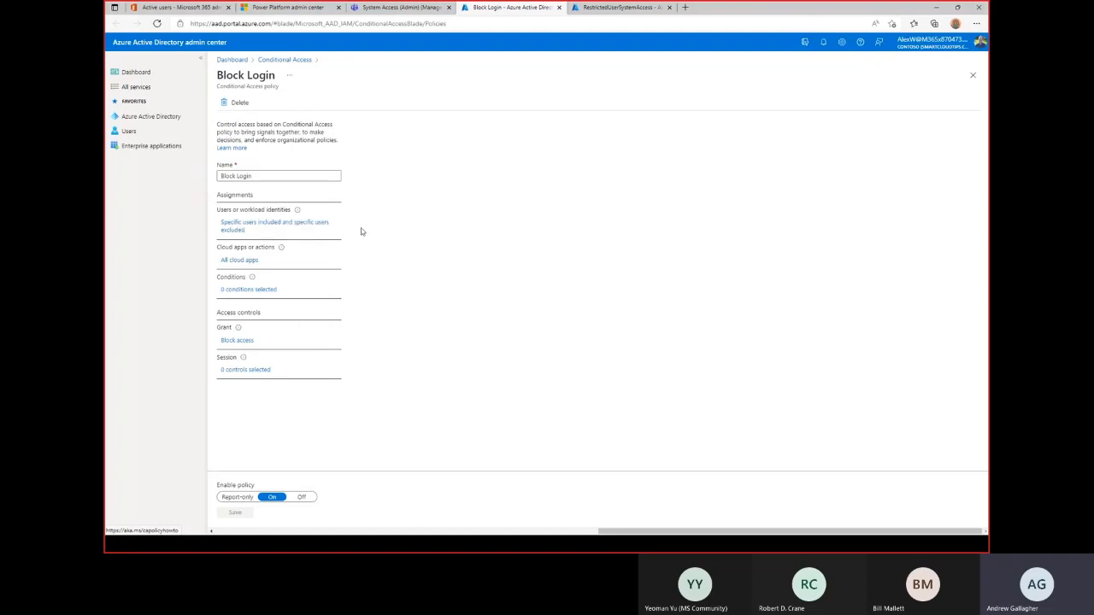
pyautogui.click(239, 229)
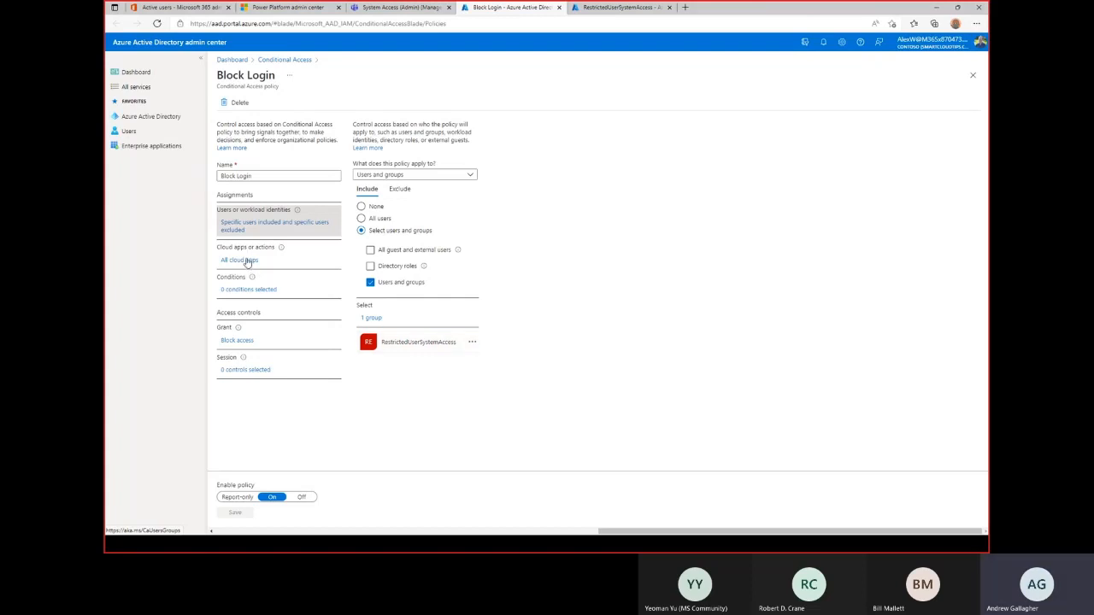
pyautogui.click(247, 262)
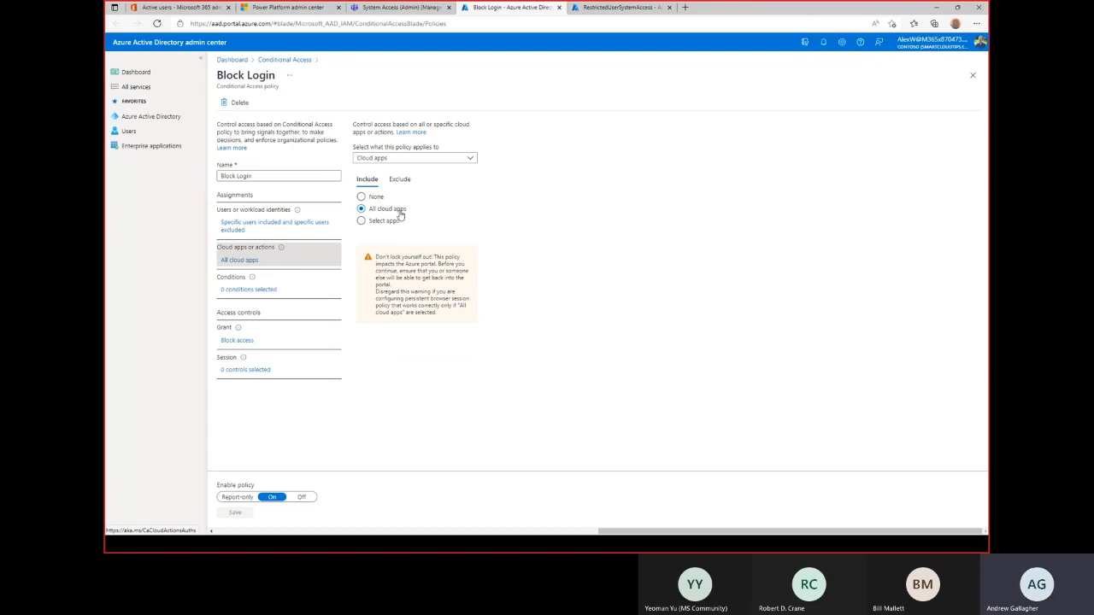
# Check Block Login's conditions, showing 0 conditions selected alongside All cloud apps.
pyautogui.click(258, 290)
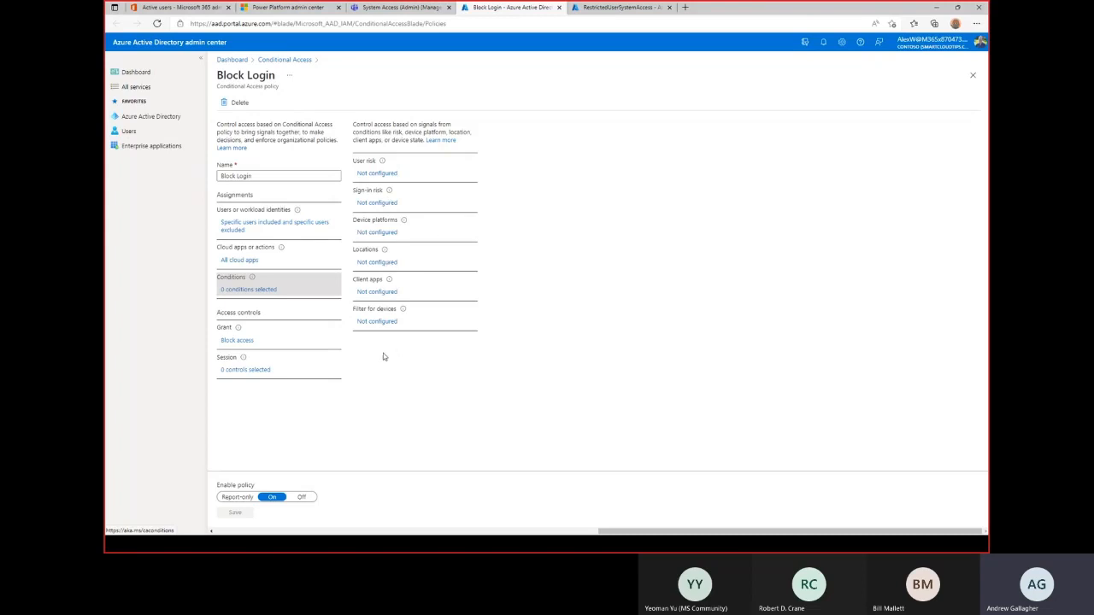
# Review Block Login's Grant (Block access) and Session controls, then return to the Conditional Access policies list.
pyautogui.click(239, 341)
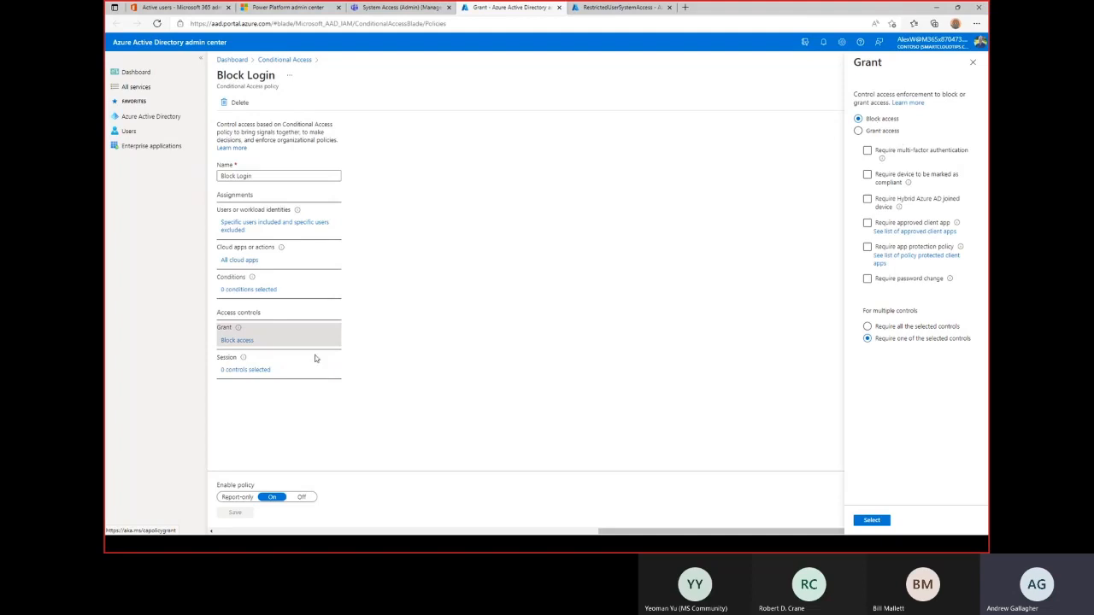
pyautogui.click(247, 371)
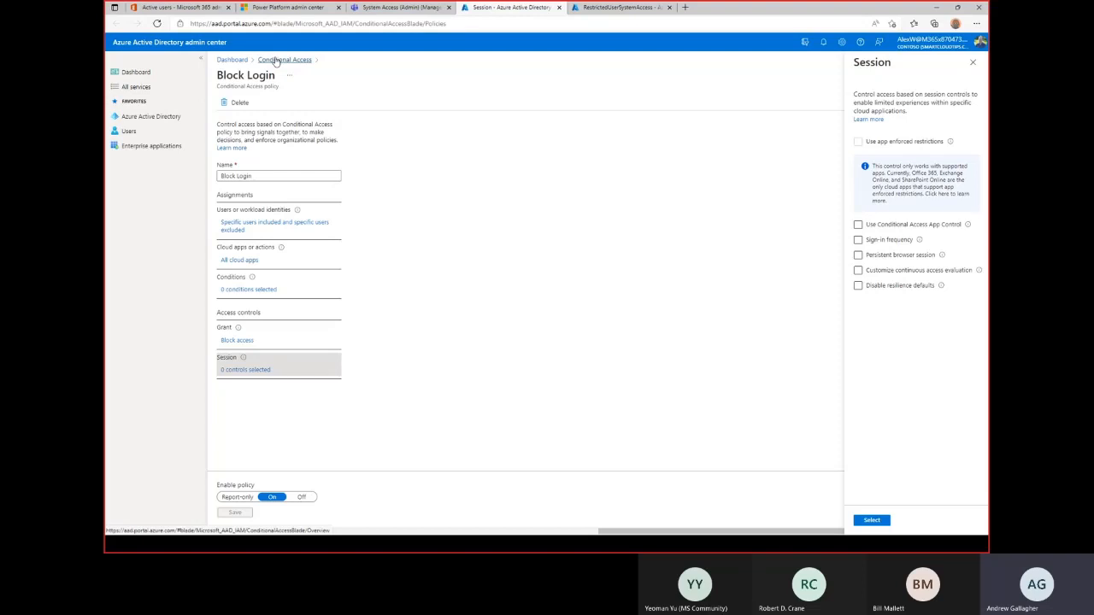
pyautogui.click(276, 59)
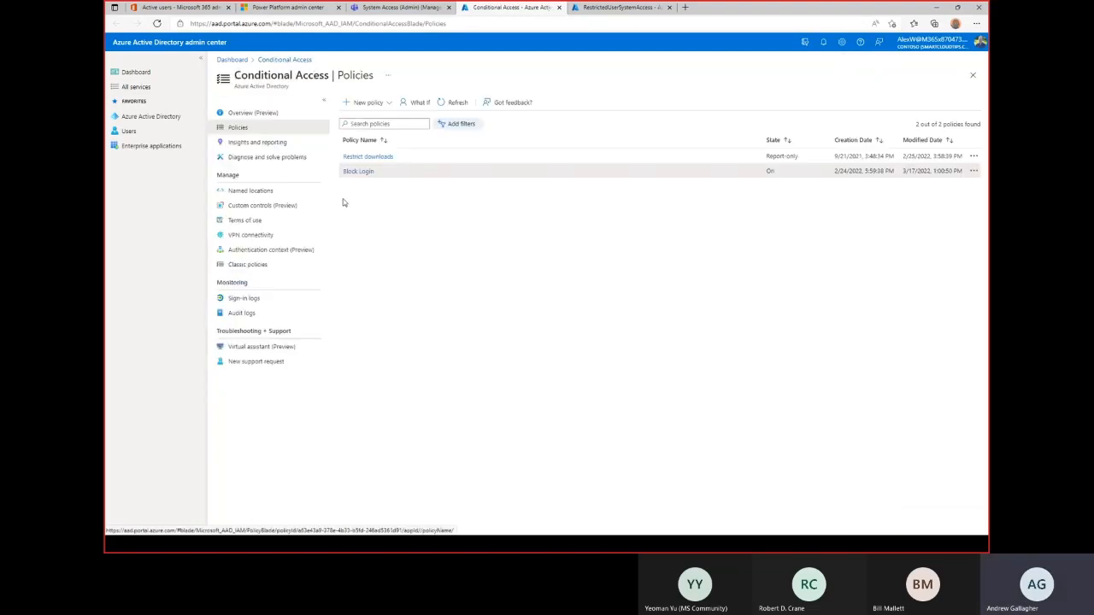
# Return to RestrictedUserSystemAccess's empty members list and drag the sign-out browser window onto the shared screen.
pyautogui.click(615, 9)
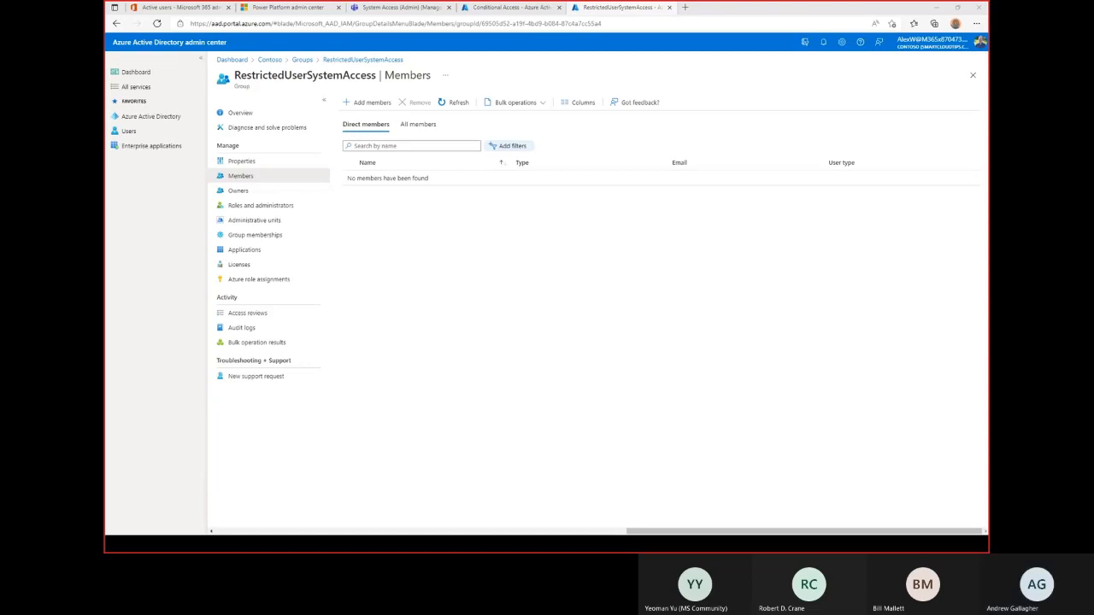
pyautogui.moveTo(708, 12); pyautogui.dragTo(586, 21)
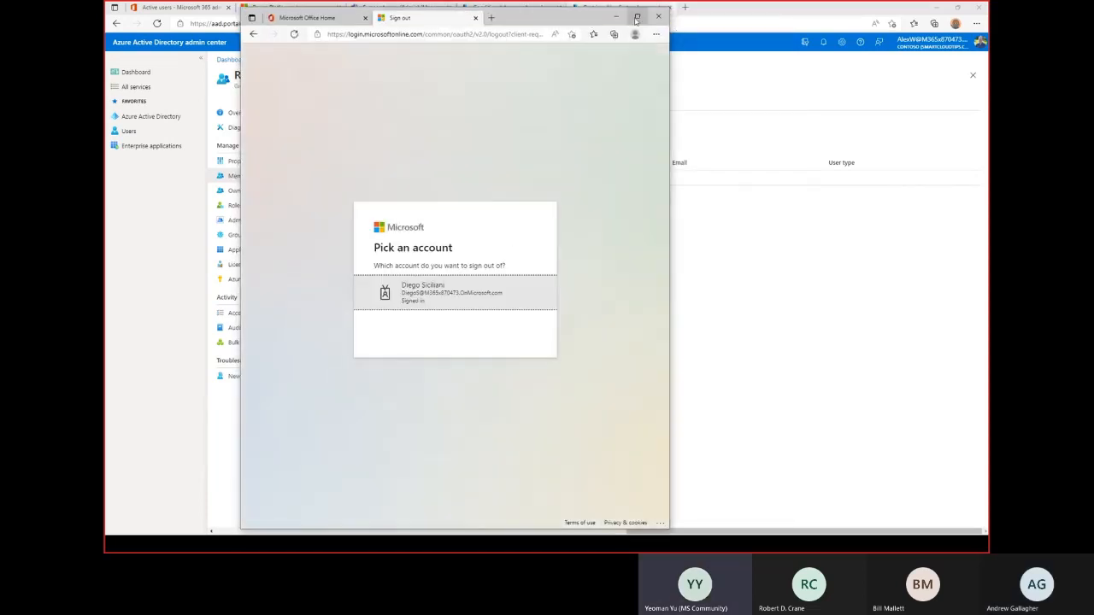
# Maximize the browser, close the extra Sign out tab, and sign the test user out from the Office Home profile menu.
pyautogui.click(637, 17)
pyautogui.click(206, 11)
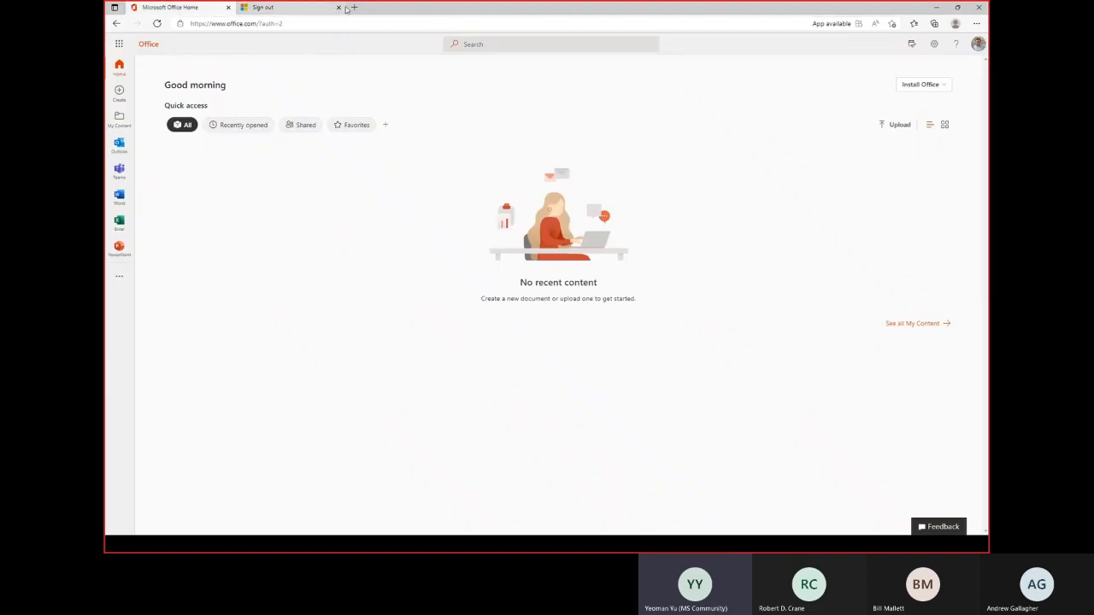
pyautogui.click(282, 8)
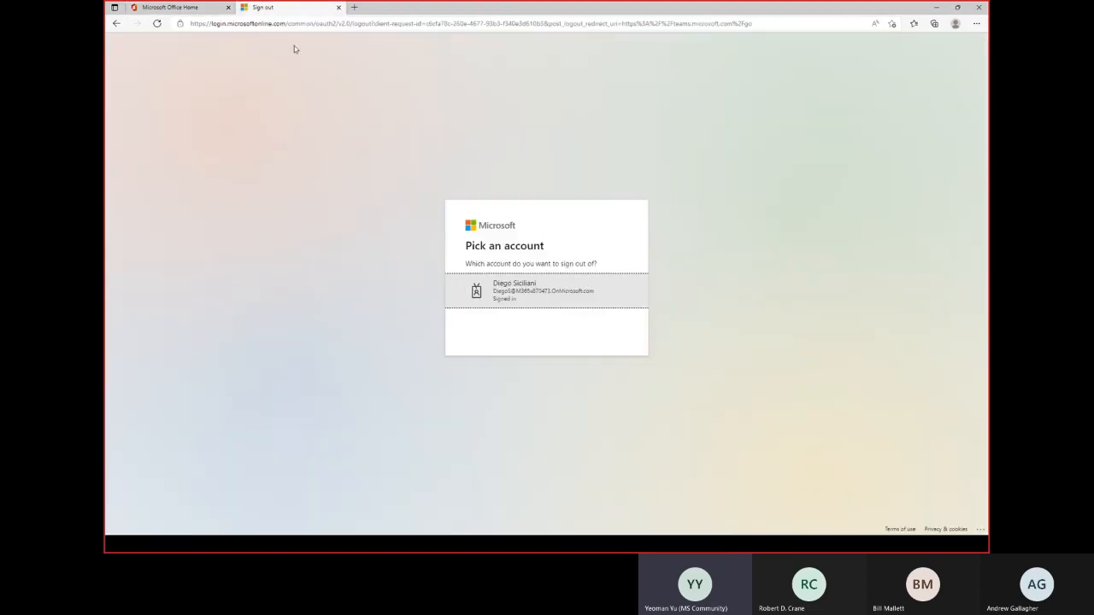
pyautogui.click(338, 8)
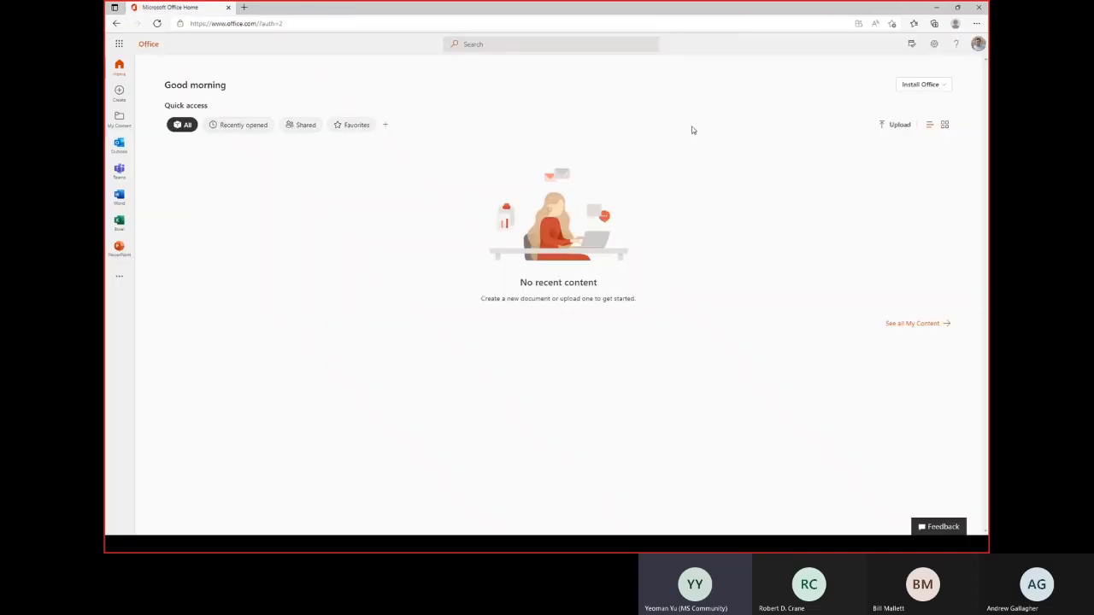
pyautogui.click(978, 44)
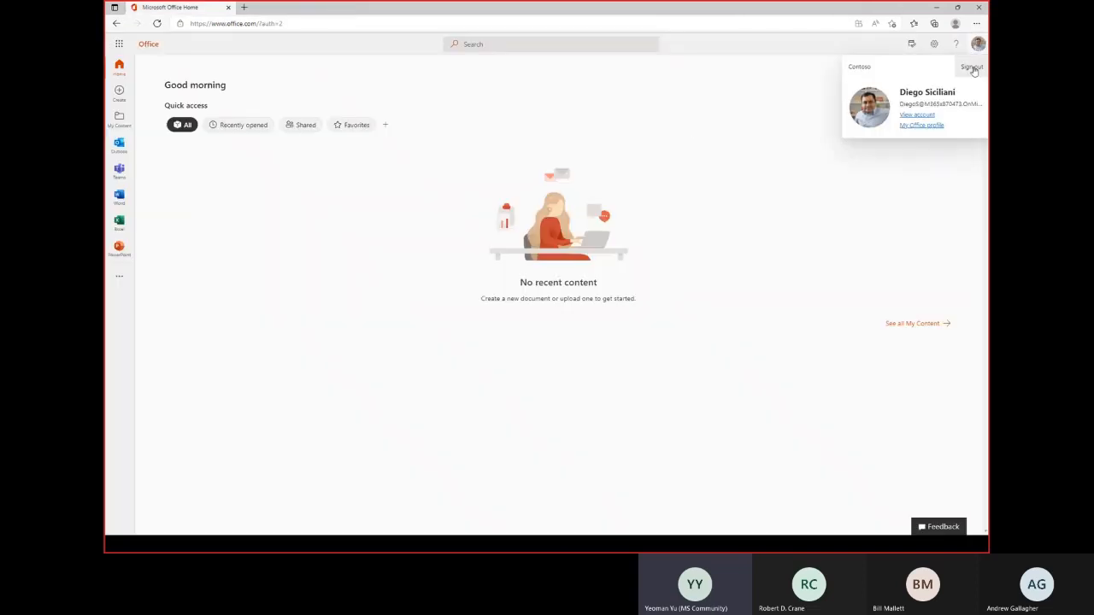
pyautogui.click(972, 68)
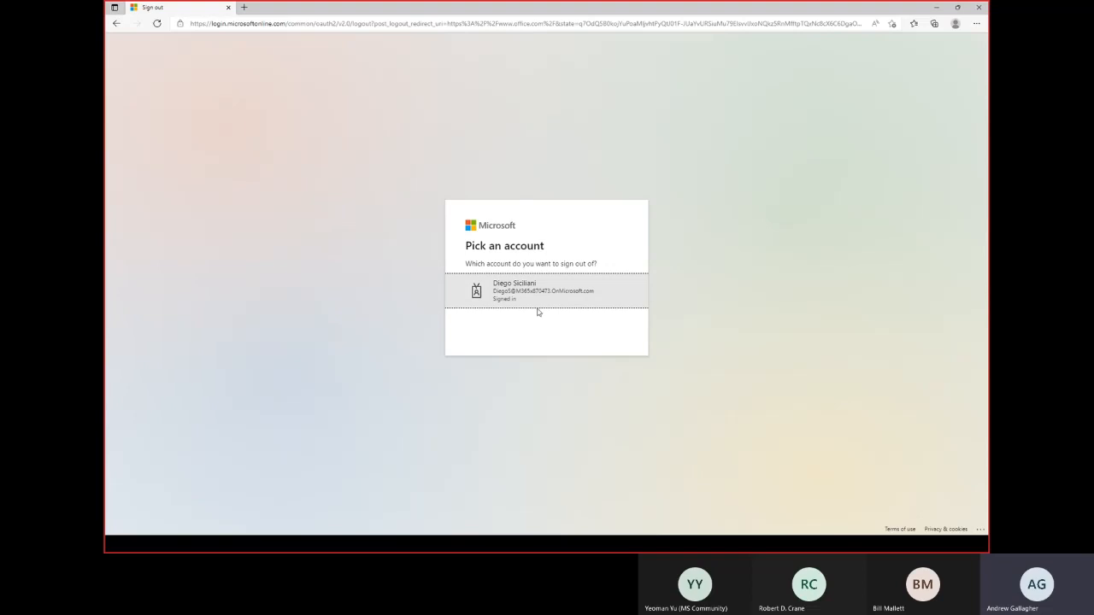
# Sign out of the listed account and reload the sign-out page, confirming the resubmission.
pyautogui.click(513, 298)
pyautogui.click(498, 299)
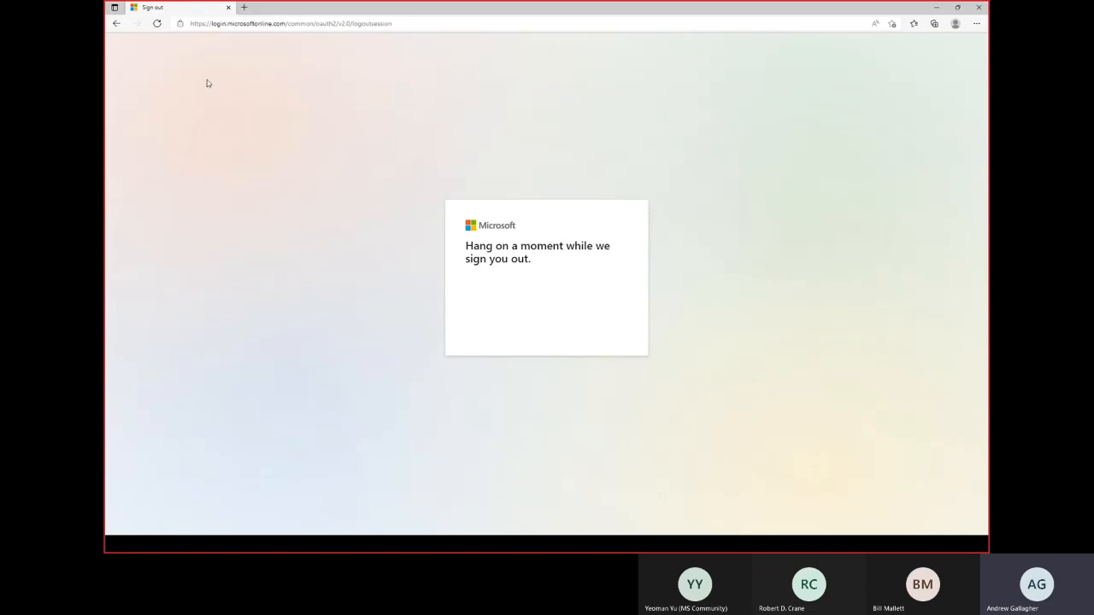
pyautogui.click(156, 23)
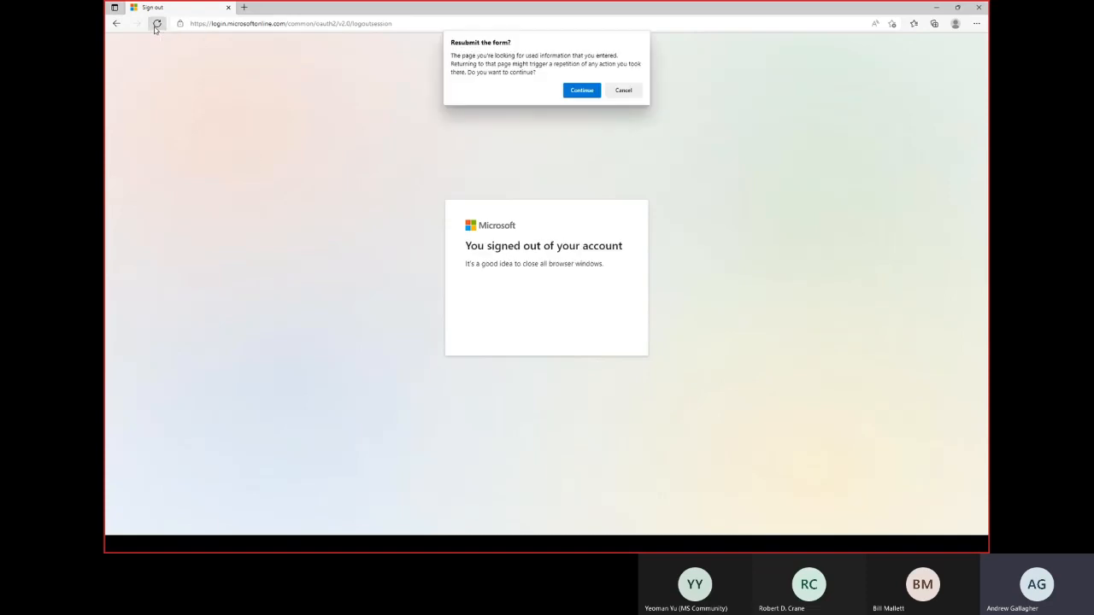
pyautogui.click(579, 91)
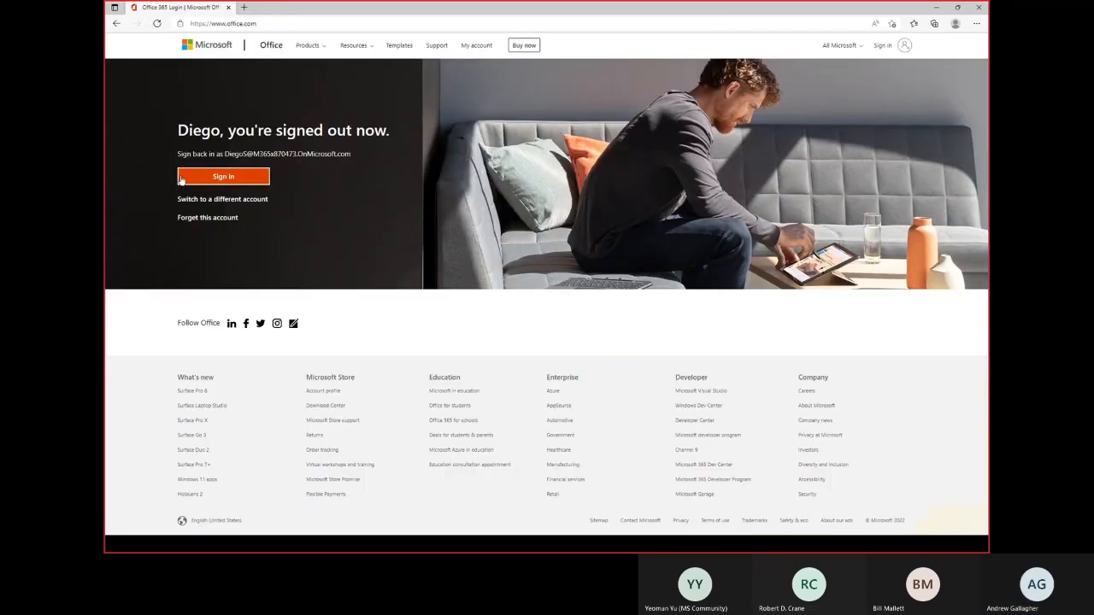
# Sign back in with the same account by pasting its password, choosing to stay signed in.
pyautogui.click(214, 176)
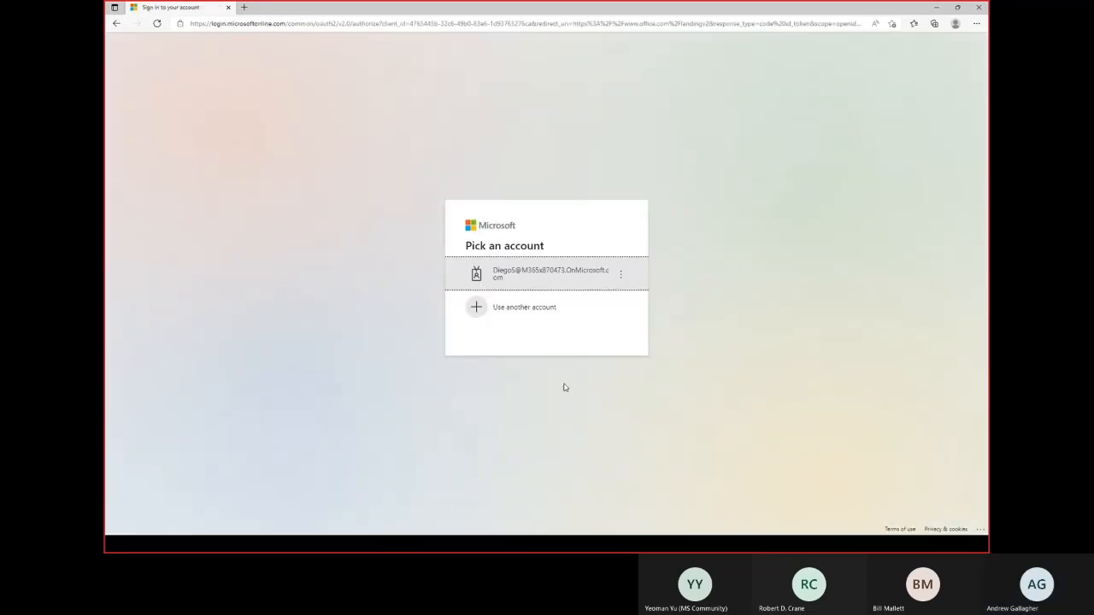
pyautogui.click(542, 276)
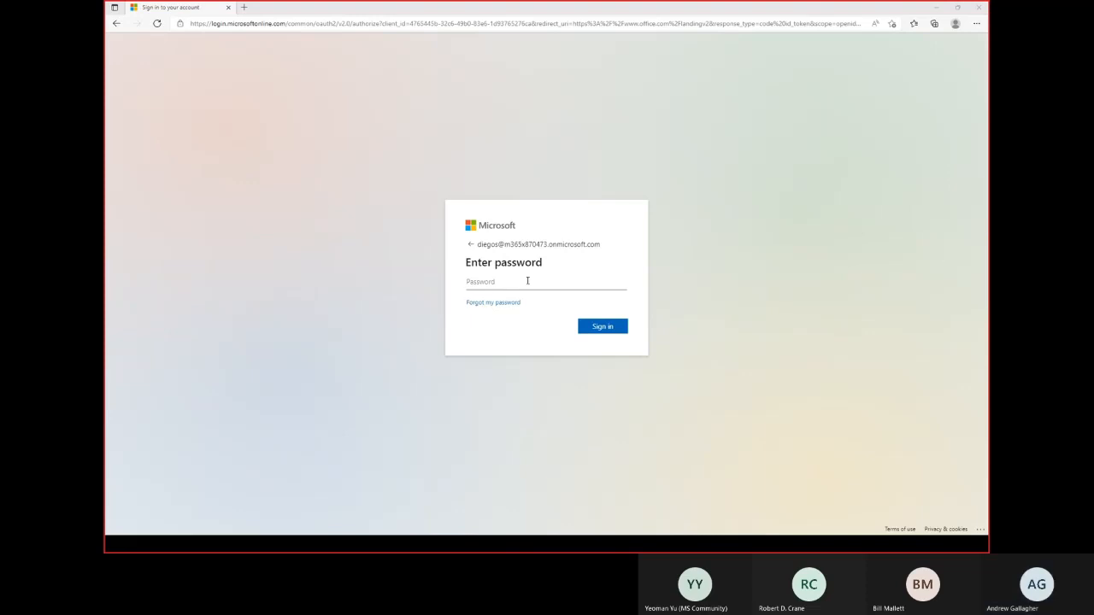
pyautogui.click(525, 285)
pyautogui.hotkey('ctrl', 'v')
pyautogui.click(602, 332)
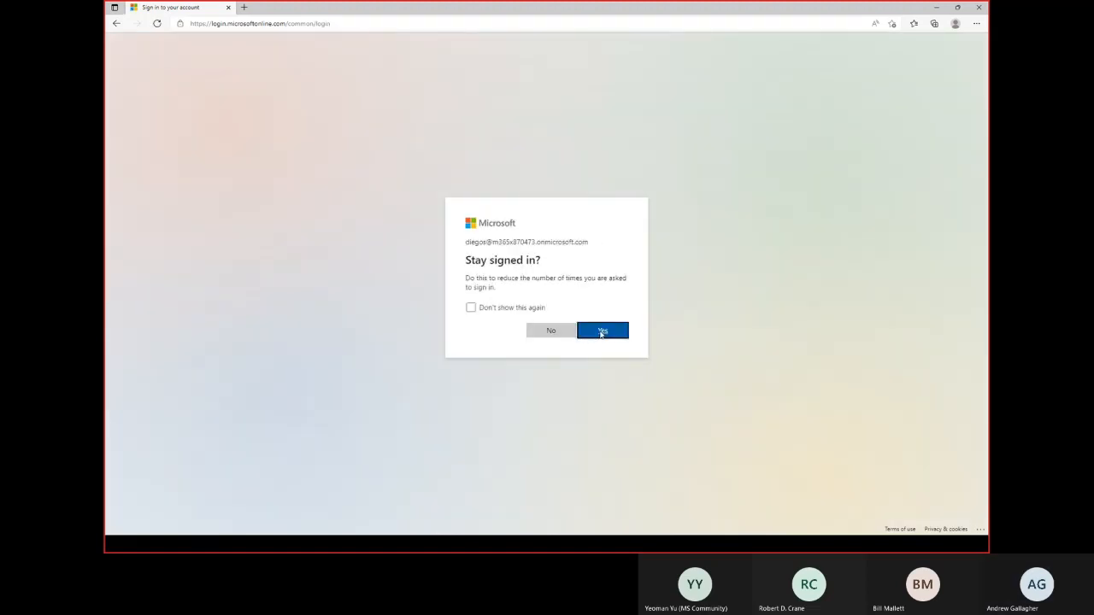
pyautogui.click(589, 332)
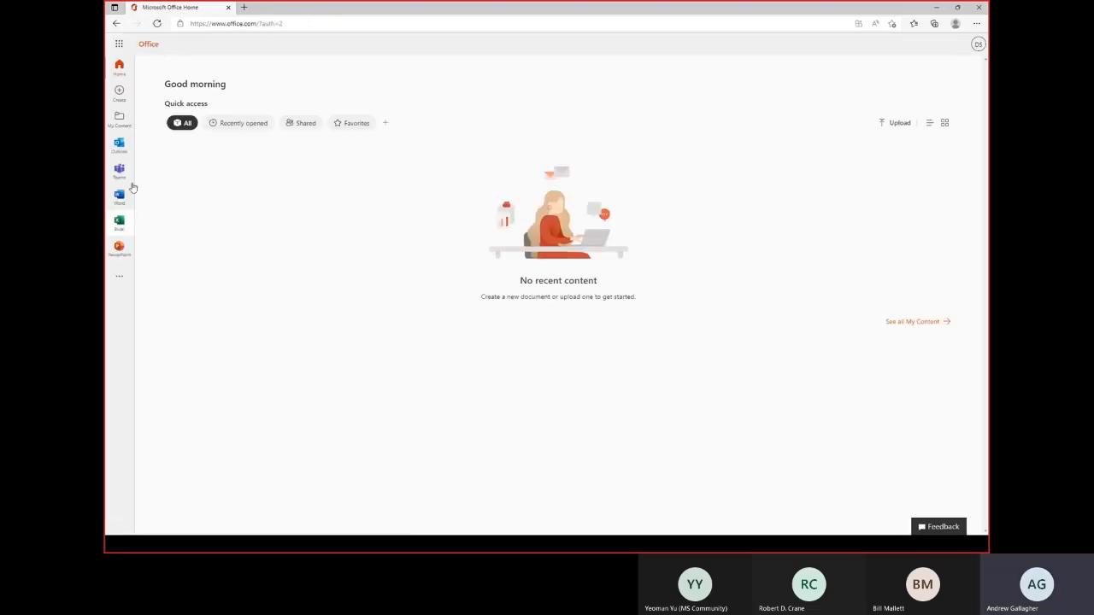
# Open and close Outlook mail, sign the test user out of Office, and minimize the sign-out window.
pyautogui.click(119, 145)
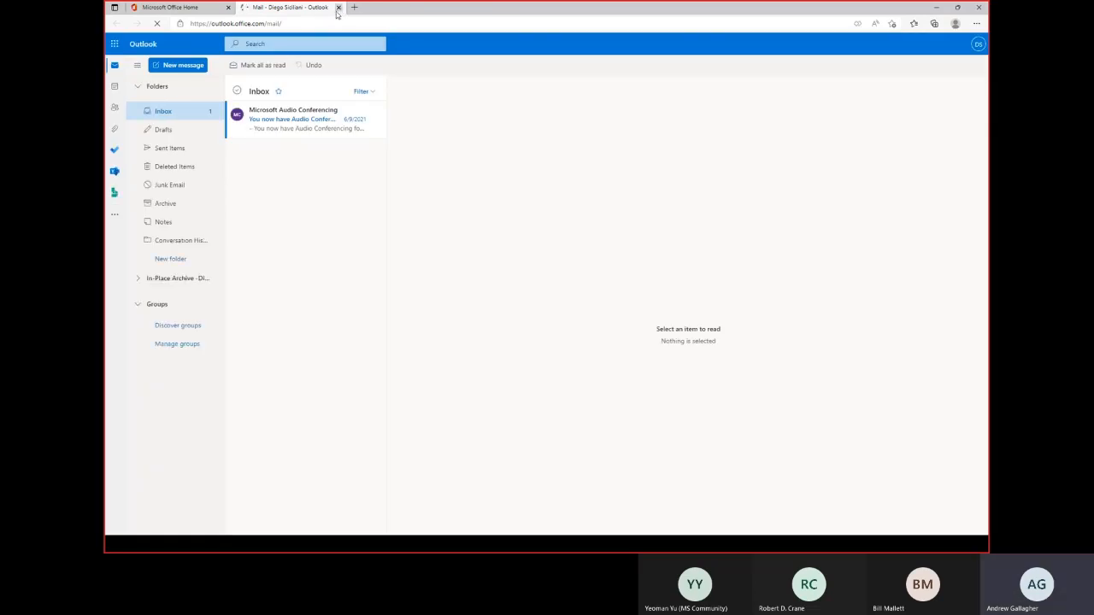
pyautogui.click(339, 8)
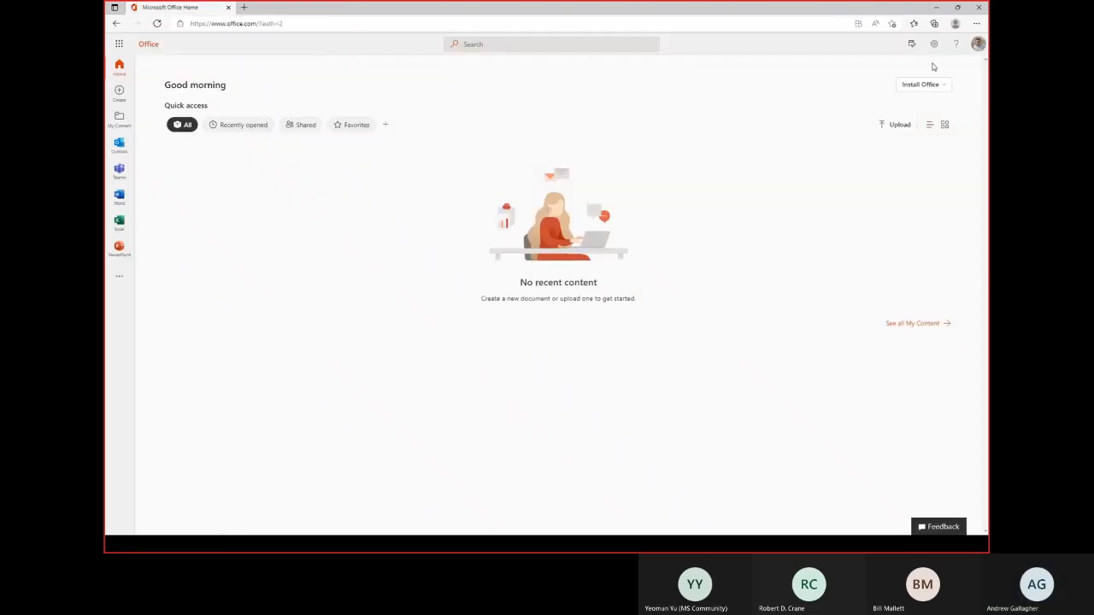
pyautogui.click(978, 44)
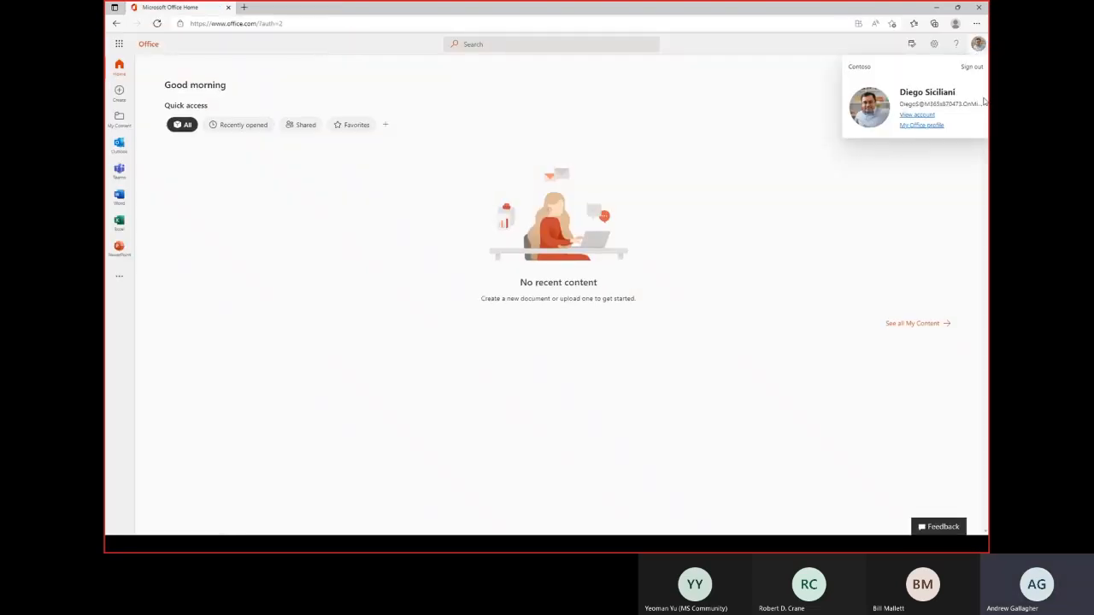
pyautogui.click(973, 68)
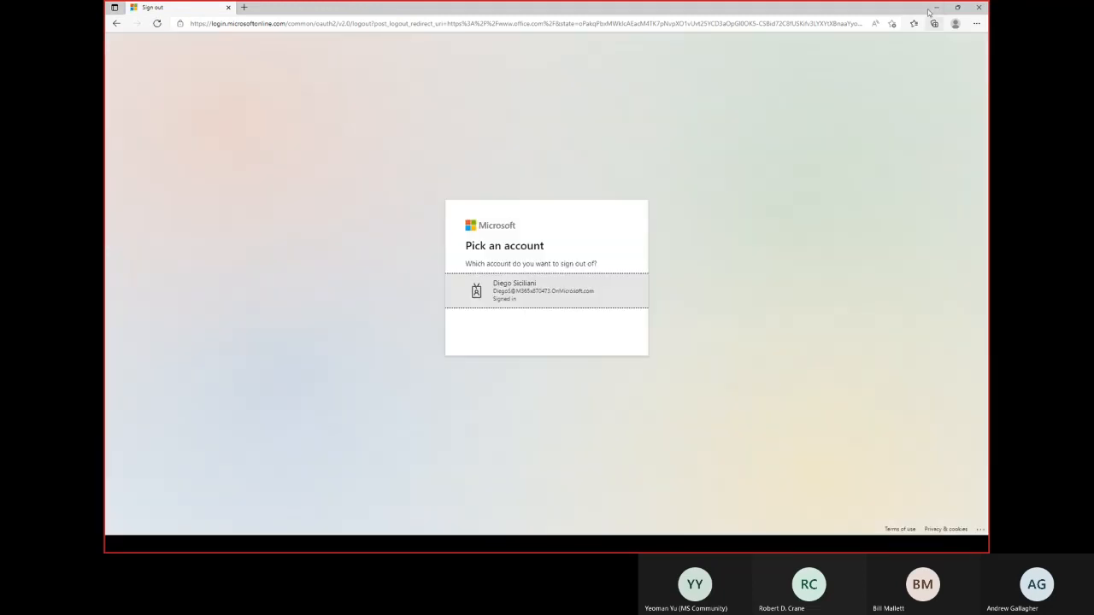
pyautogui.click(936, 8)
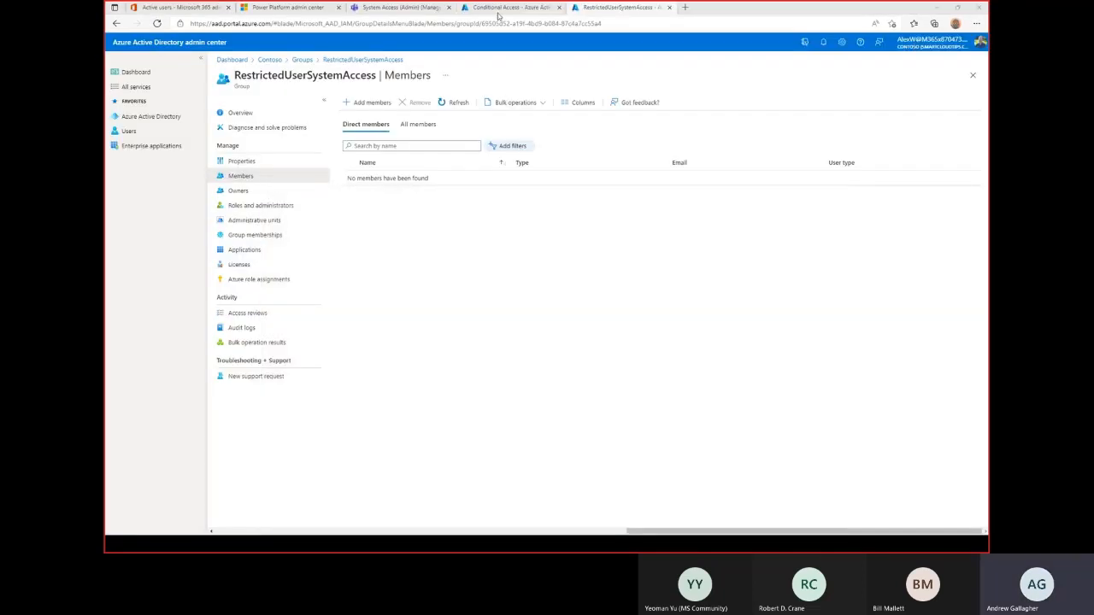
# Reload the System Access (Admin) channel's Power Automate tab so flows 04–08 show as on.
pyautogui.click(369, 8)
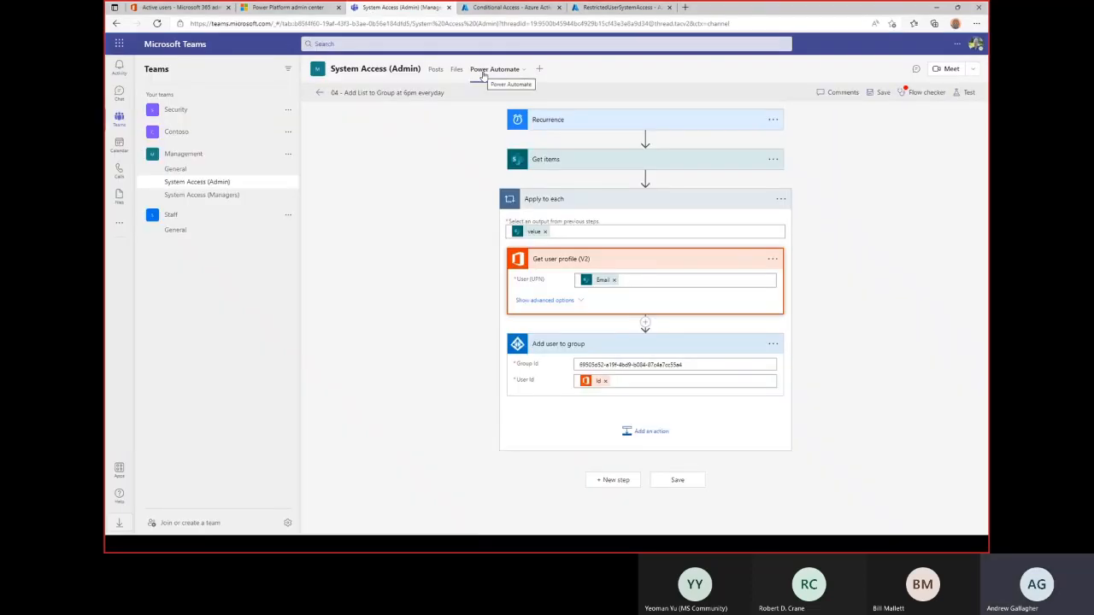
pyautogui.click(483, 73)
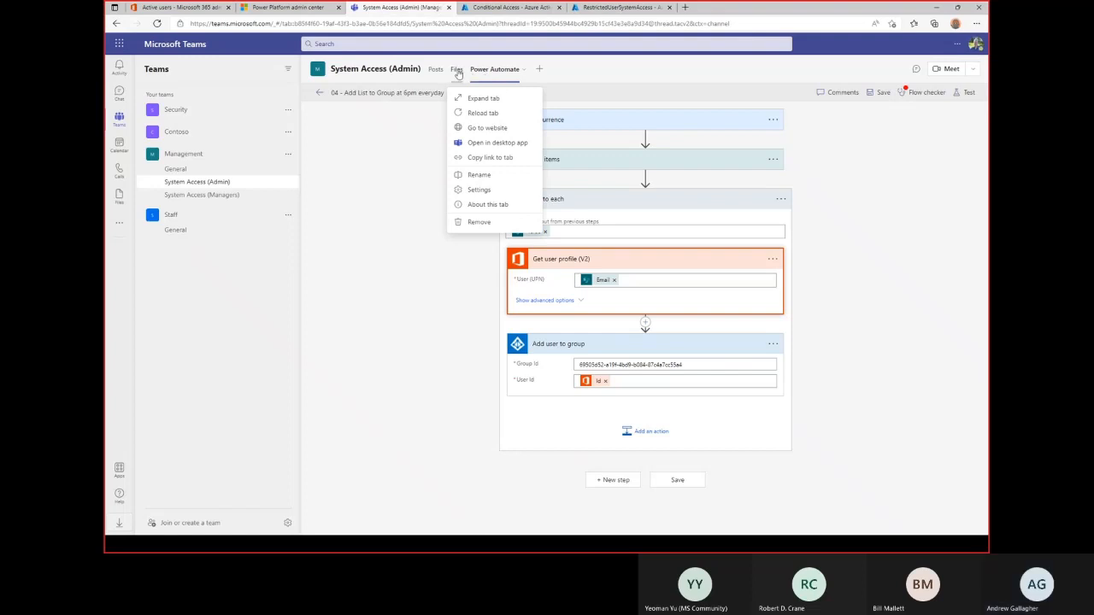
pyautogui.click(217, 183)
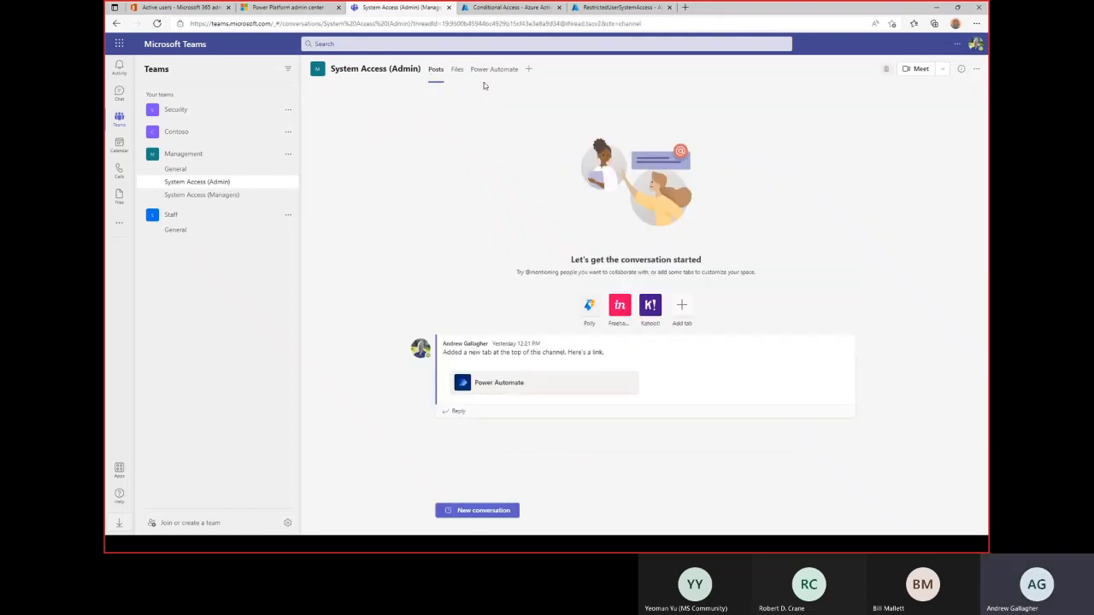
pyautogui.click(489, 70)
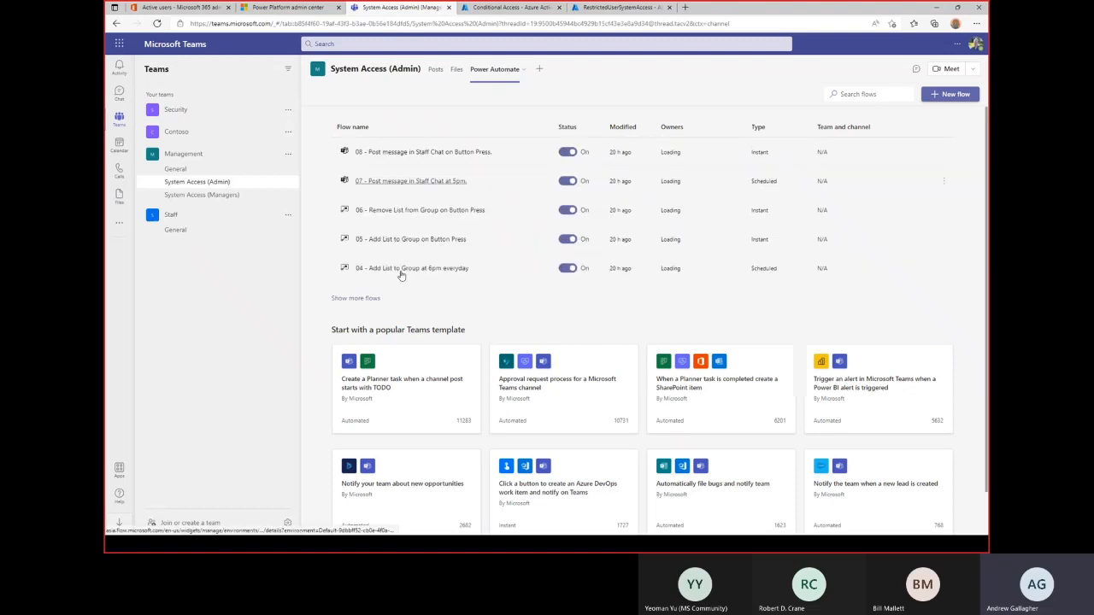
# Expand the full flow list and open the '05 - Add List to Group on Button Press' flow.
pyautogui.click(356, 299)
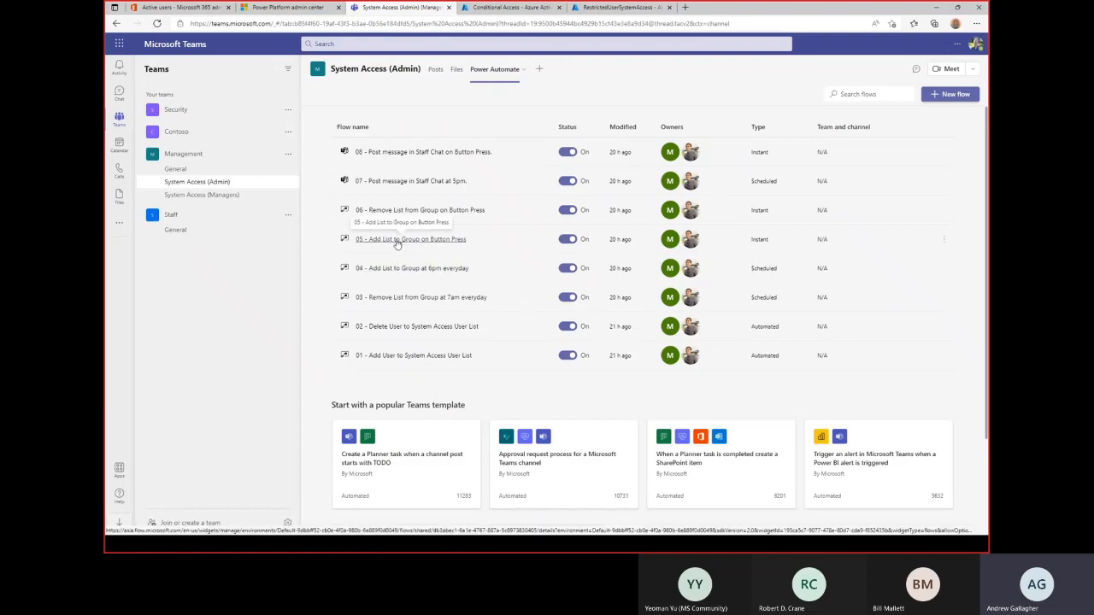
pyautogui.click(399, 243)
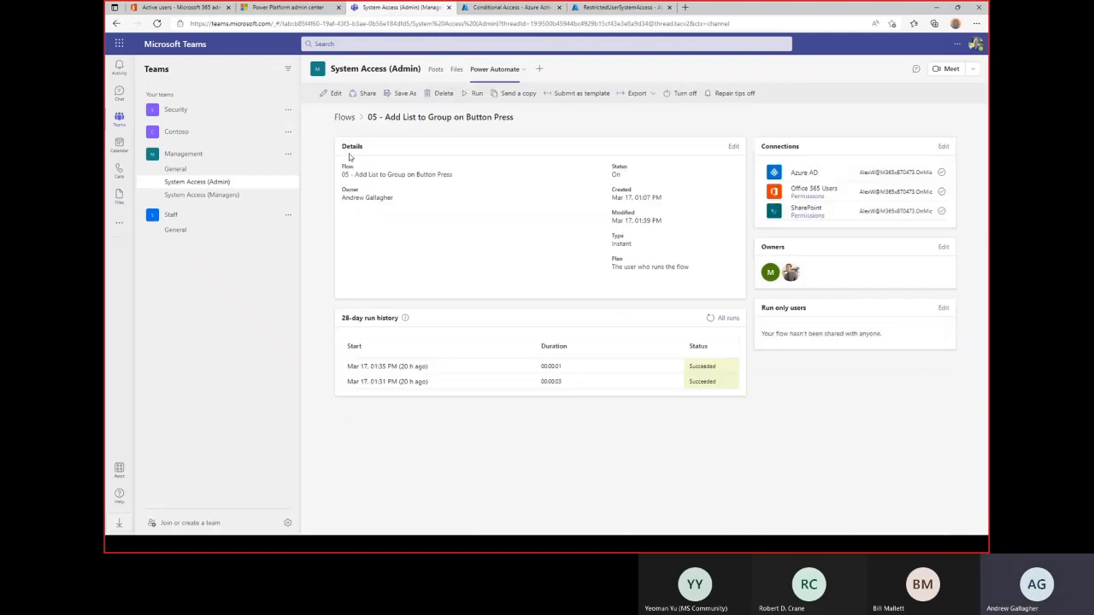
# Open flow 05 in the editor and bring up the Test Flow panel.
pyautogui.click(332, 94)
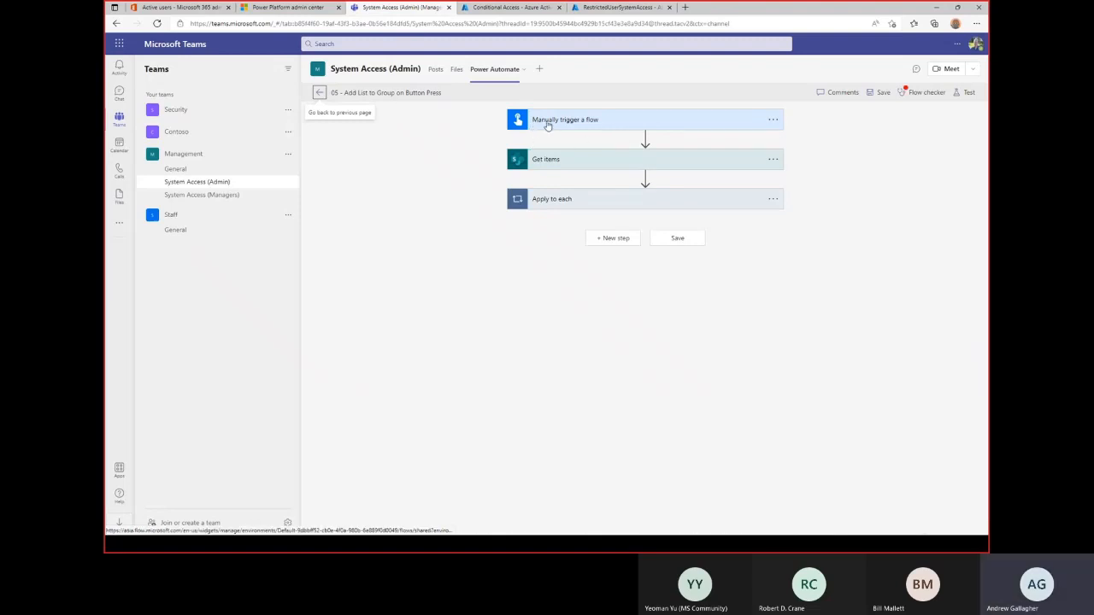
pyautogui.click(967, 94)
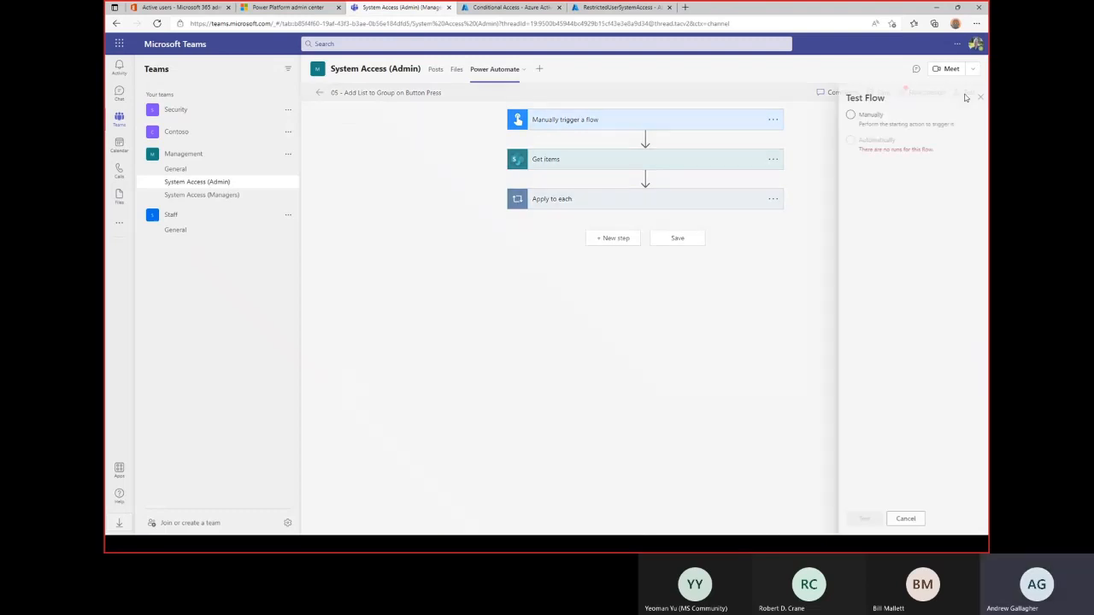
# Start a manual test run of flow 05 and confirm it in the Run flow panel.
pyautogui.click(855, 114)
pyautogui.click(855, 520)
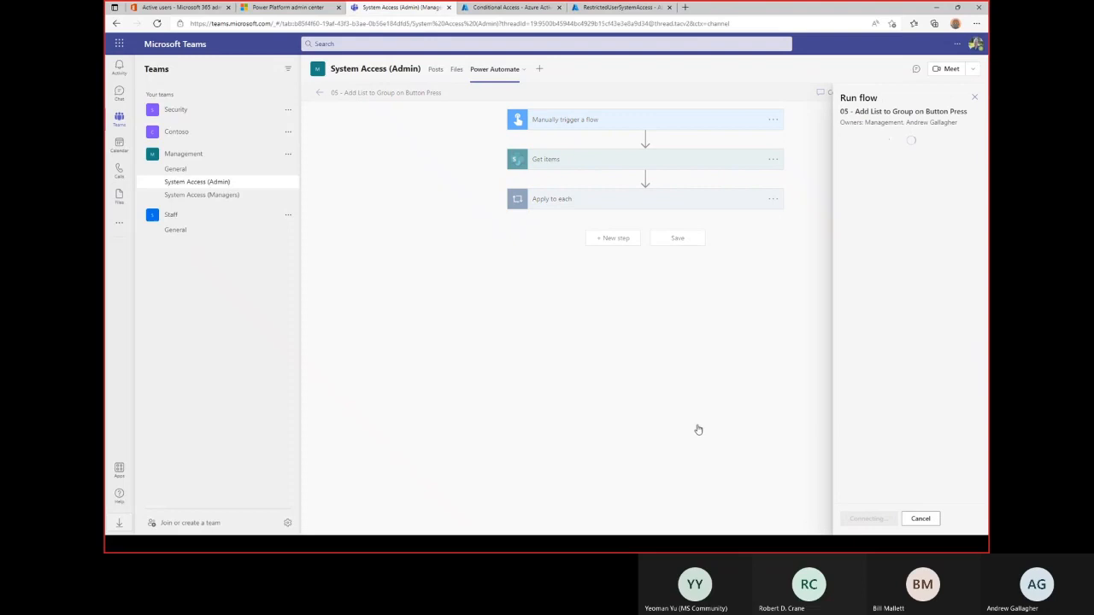
pyautogui.click(862, 519)
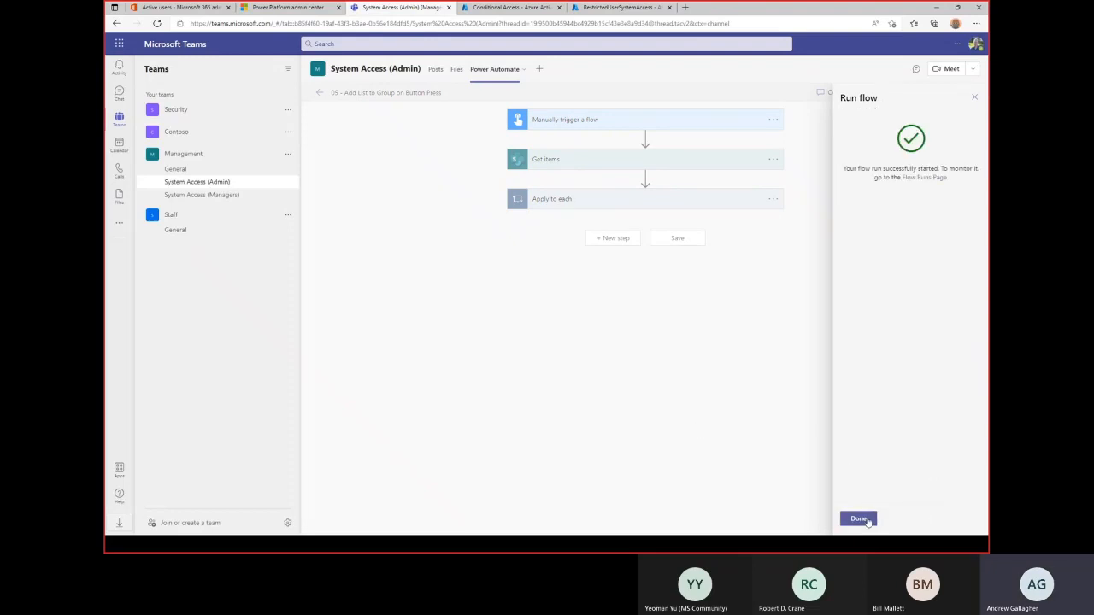
pyautogui.click(862, 519)
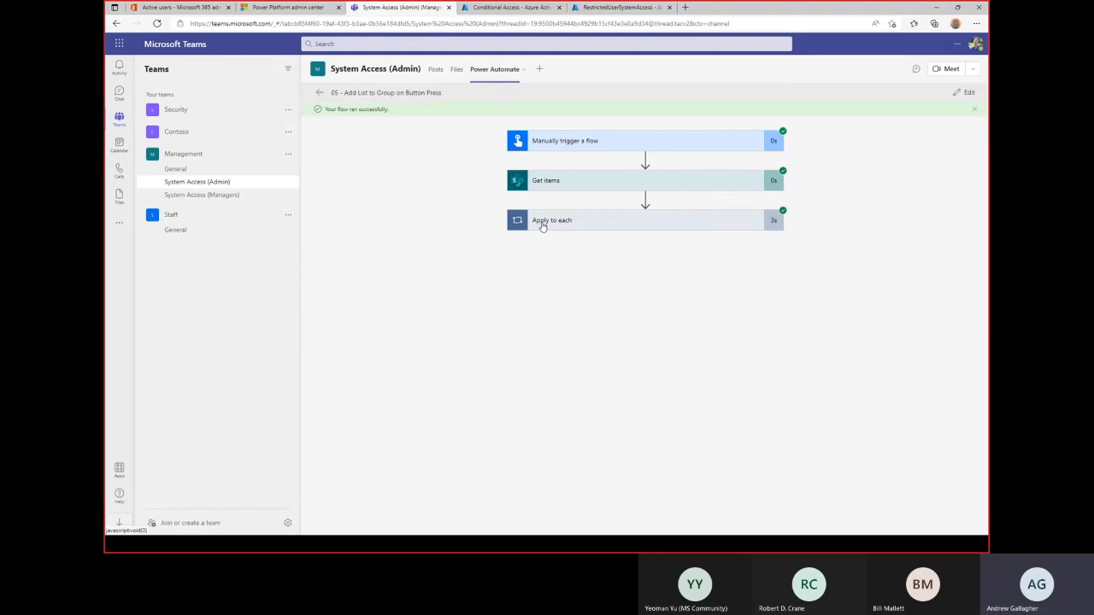
# Inspect the Apply to each, Get items, Get user profile (V2) and Add user to group run results.
pyautogui.click(542, 226)
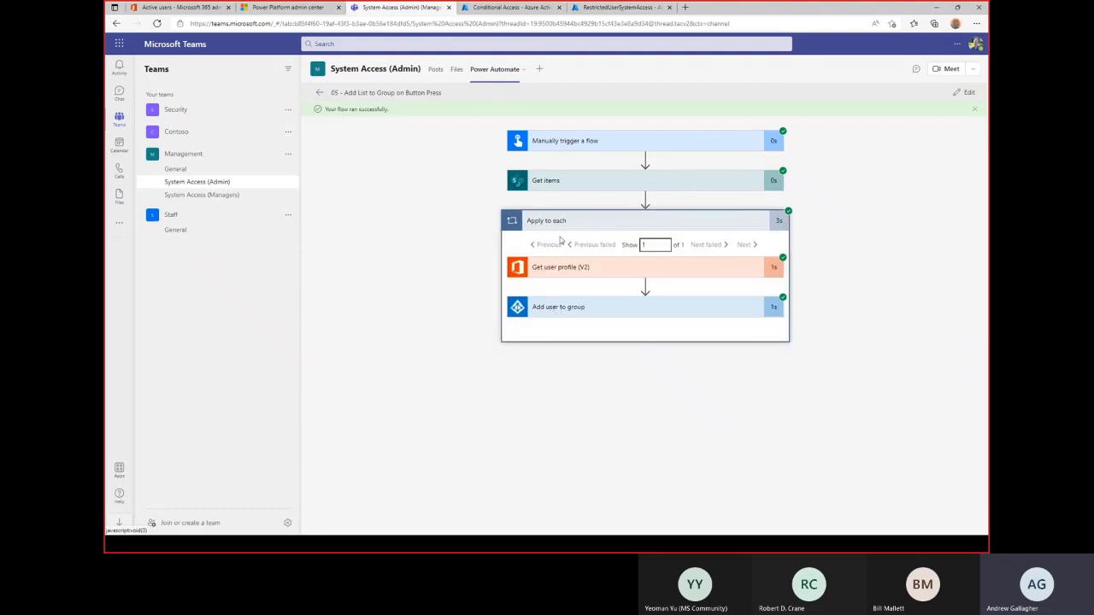
pyautogui.click(560, 183)
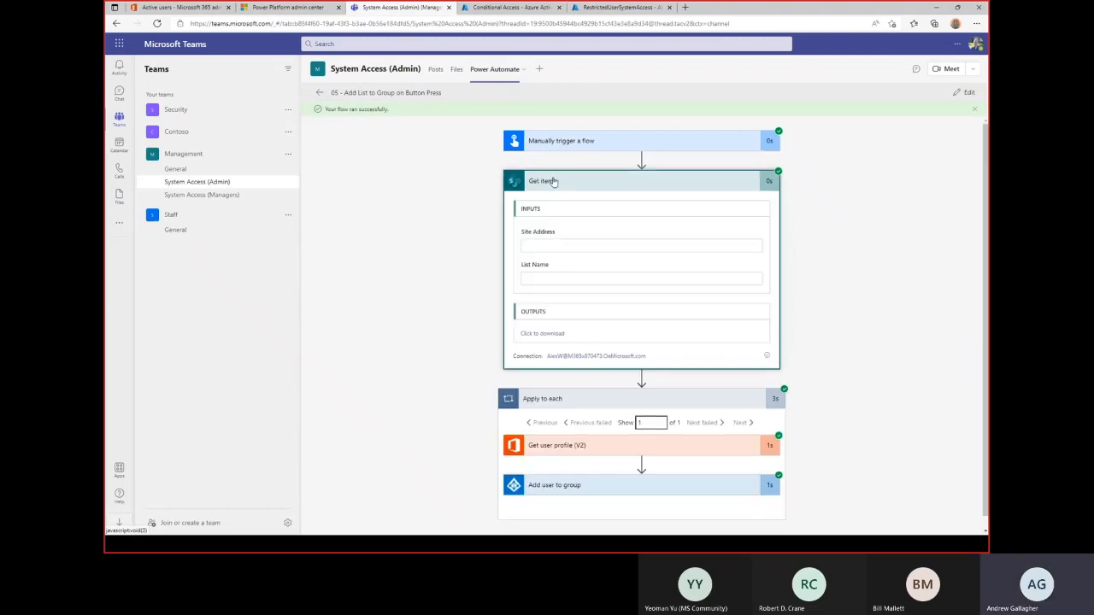
pyautogui.click(554, 181)
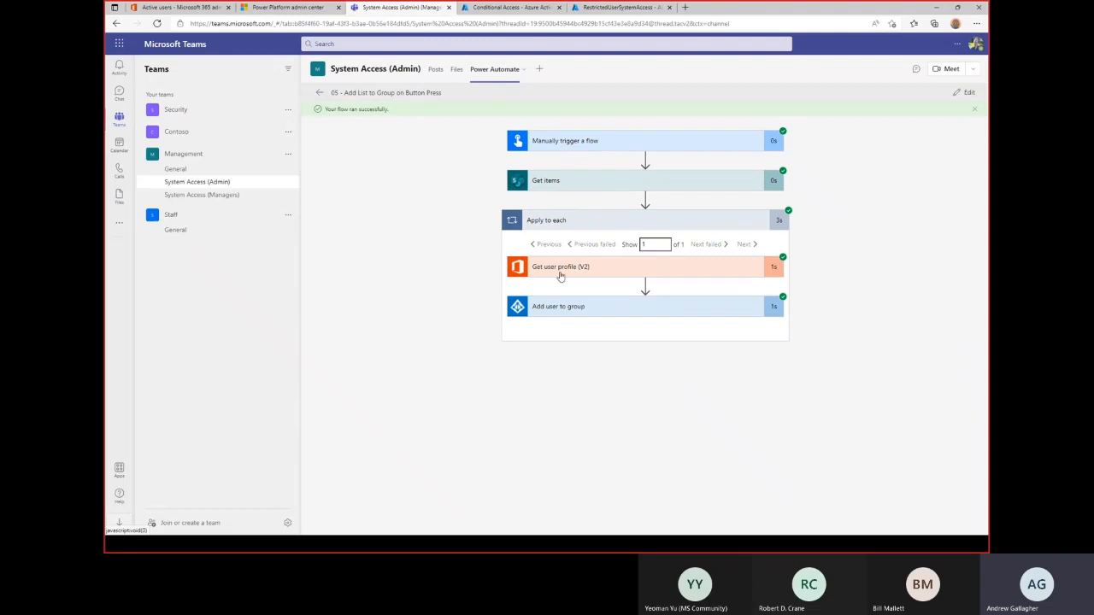
pyautogui.click(559, 273)
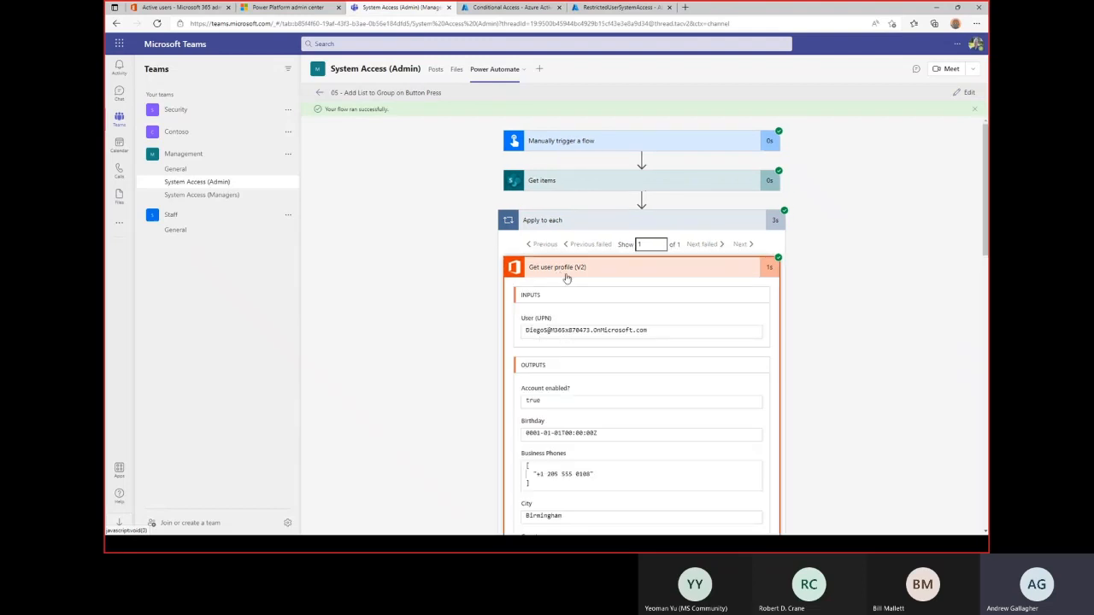
pyautogui.click(565, 272)
pyautogui.click(544, 310)
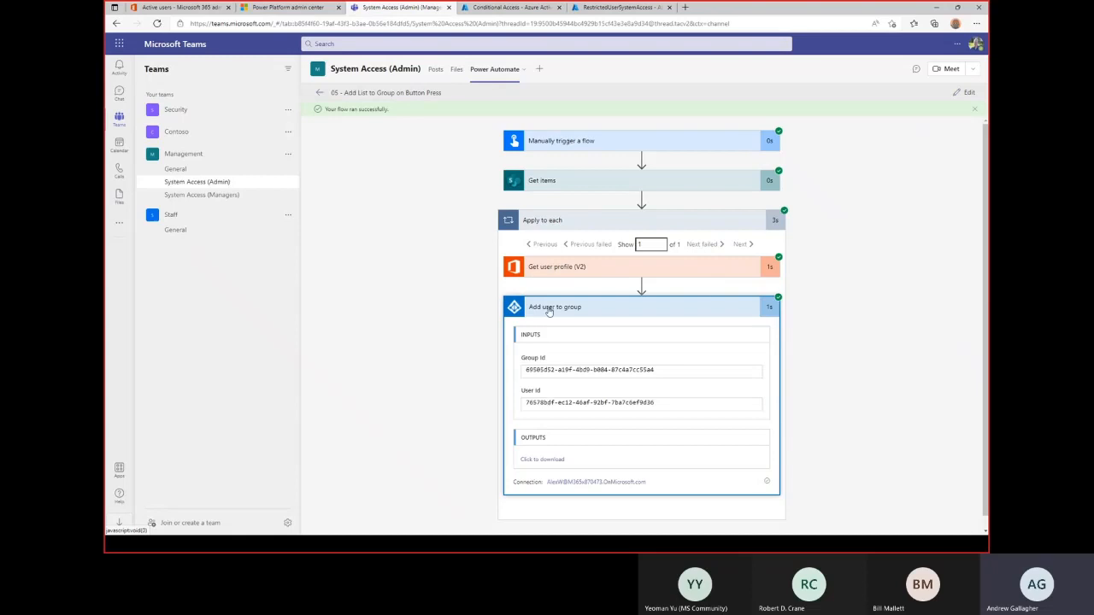
pyautogui.click(549, 309)
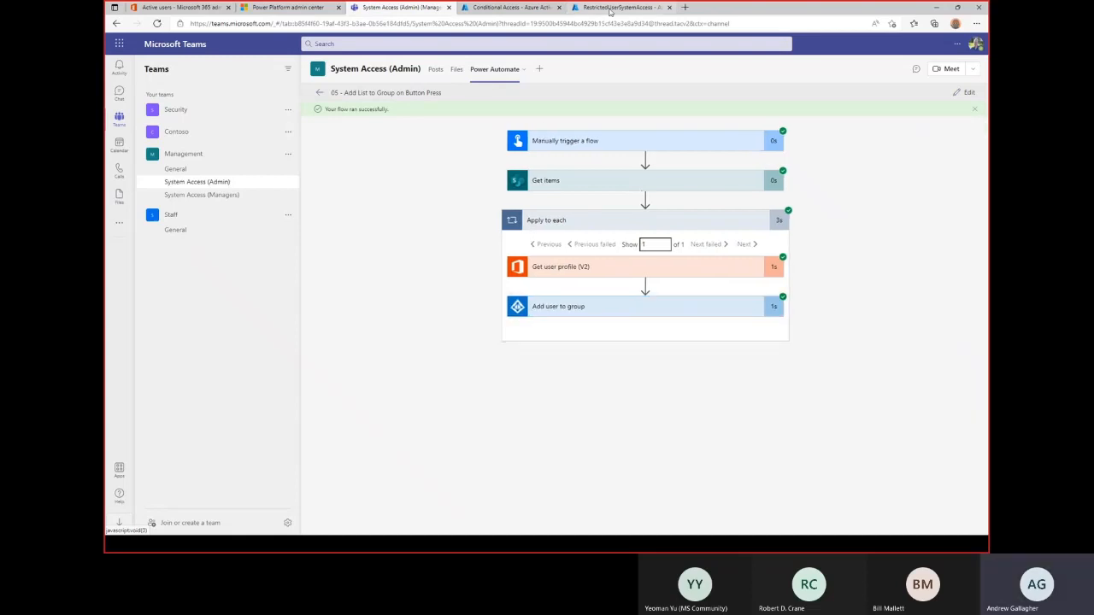
pyautogui.click(610, 9)
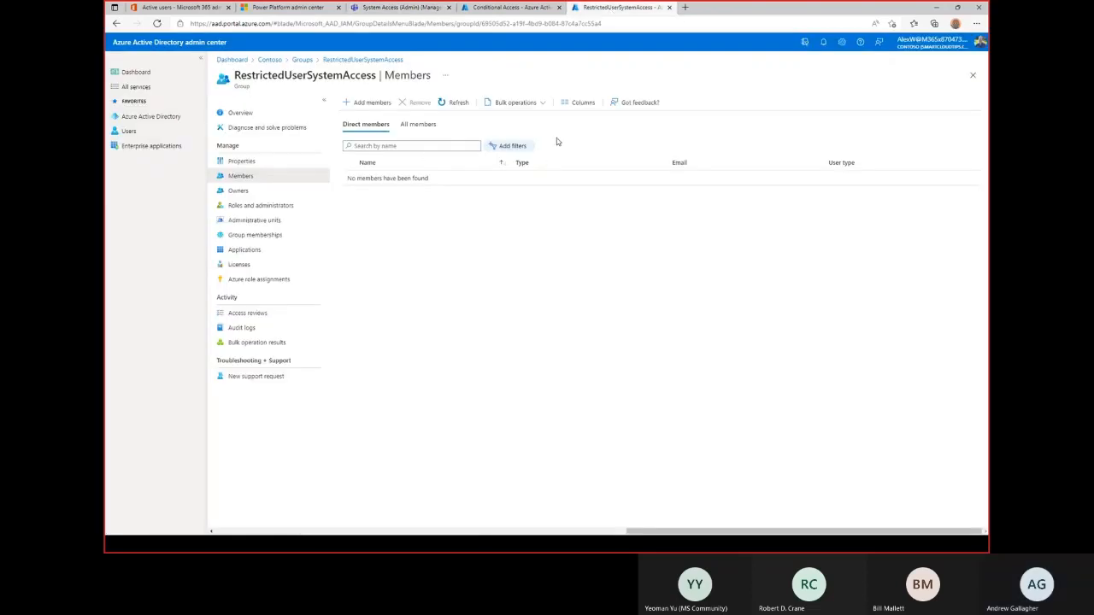
# Refresh RestrictedUserSystemAccess members to confirm one user was added, then return to the sign-out picker.
pyautogui.click(453, 103)
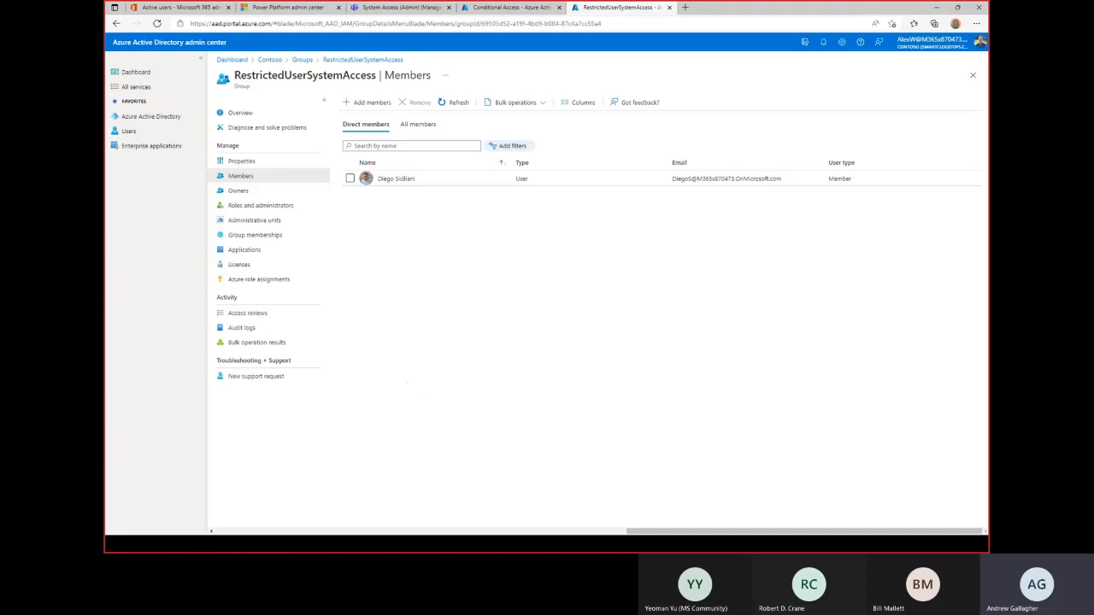
pyautogui.hotkey('alt', 'Tab')
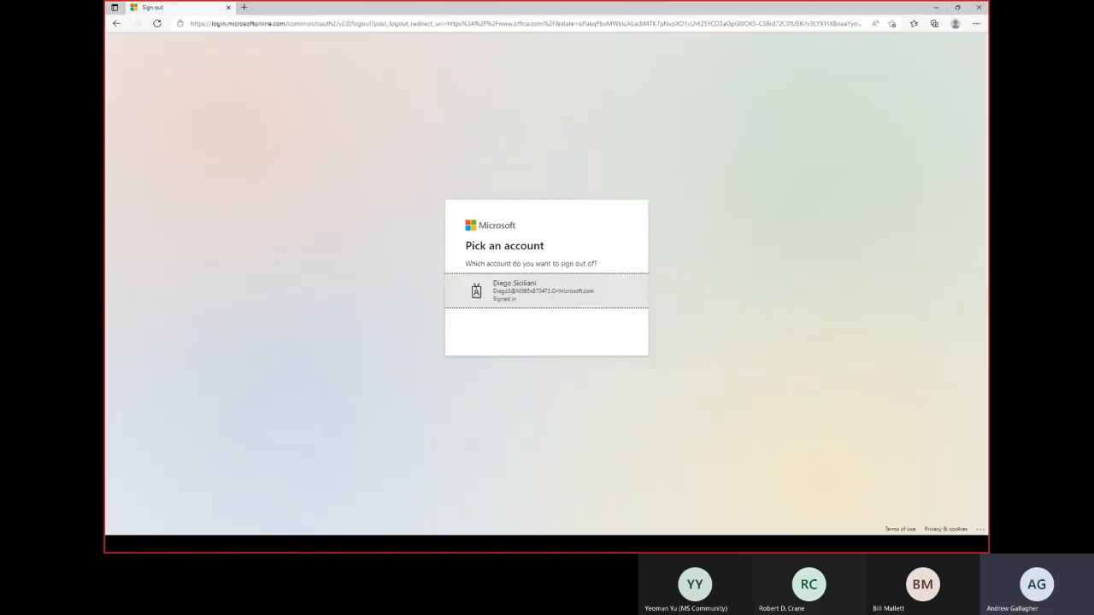
# Sign the test account out via Pick an account, minimize Office, and switch to Chrome.
pyautogui.click(504, 289)
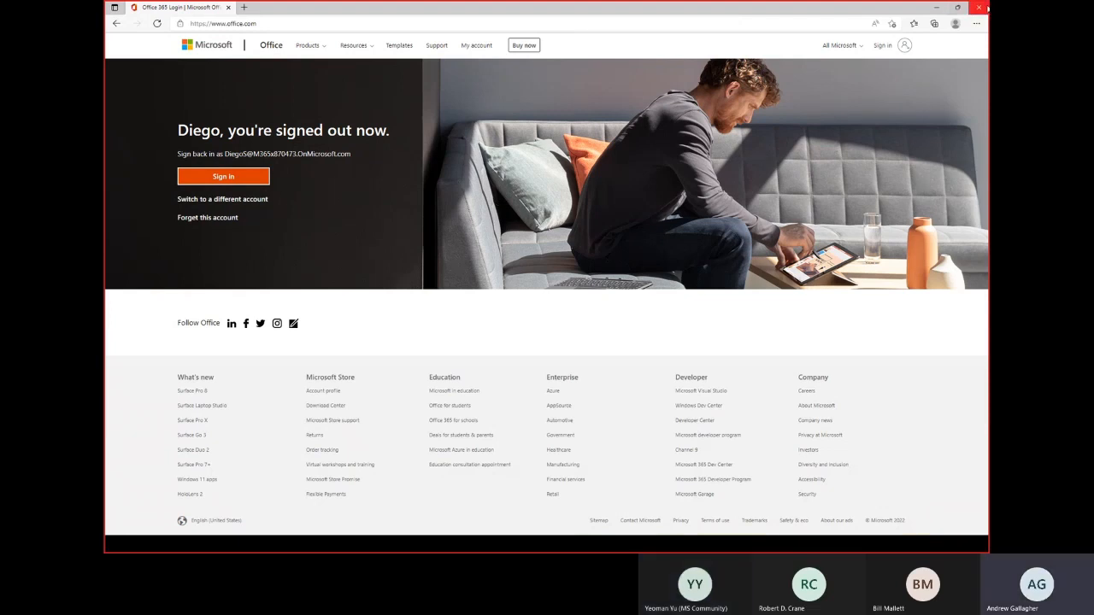
pyautogui.click(936, 8)
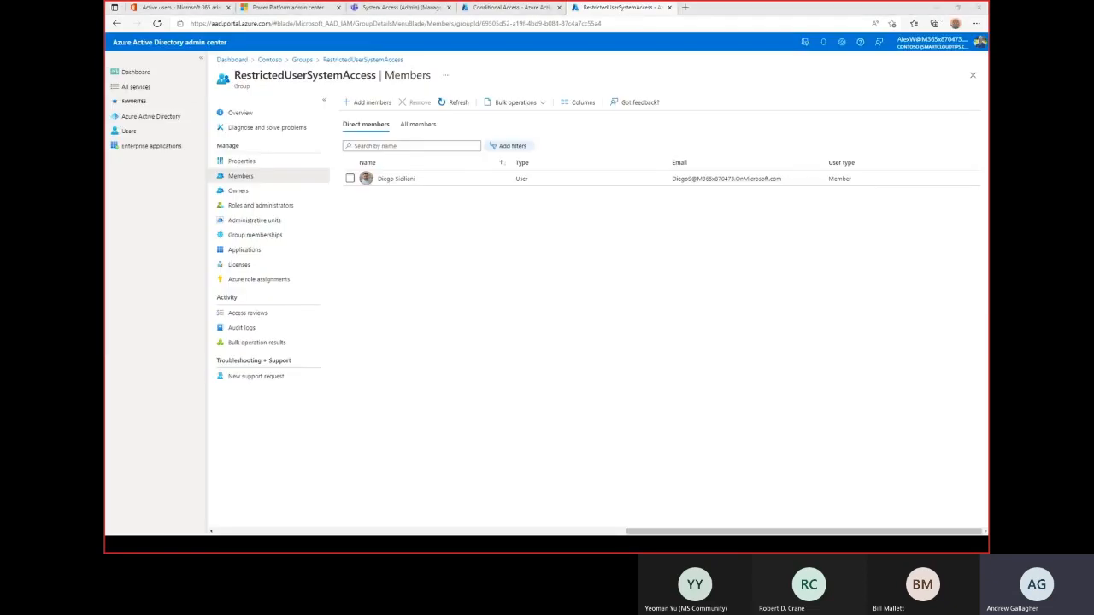
pyautogui.hotkey('alt', 'Tab')
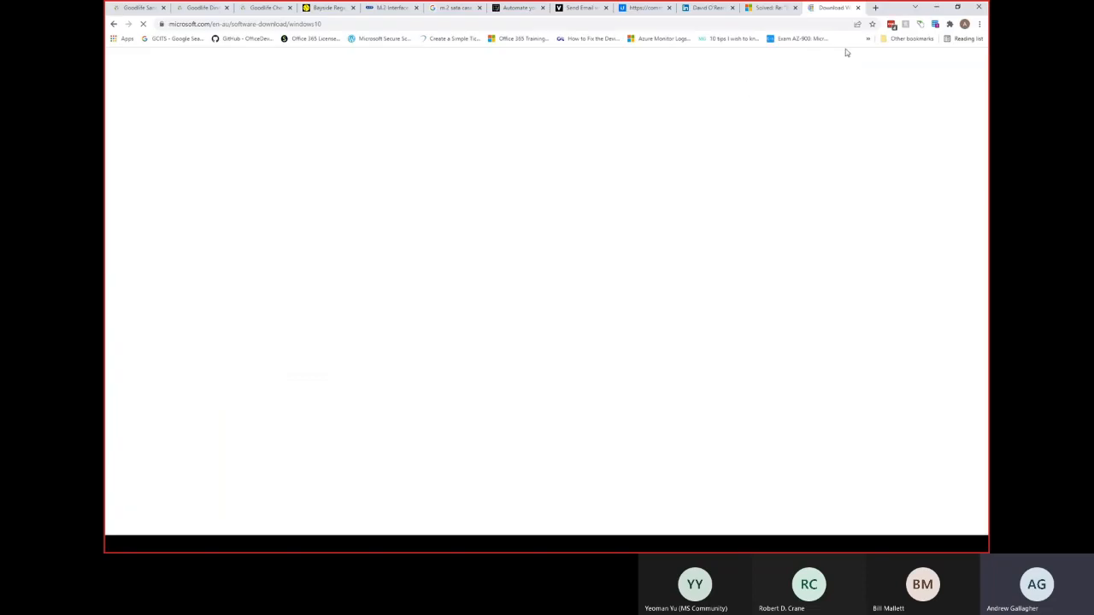
# Open a Chrome incognito window and load portal.office.com.
pyautogui.click(979, 24)
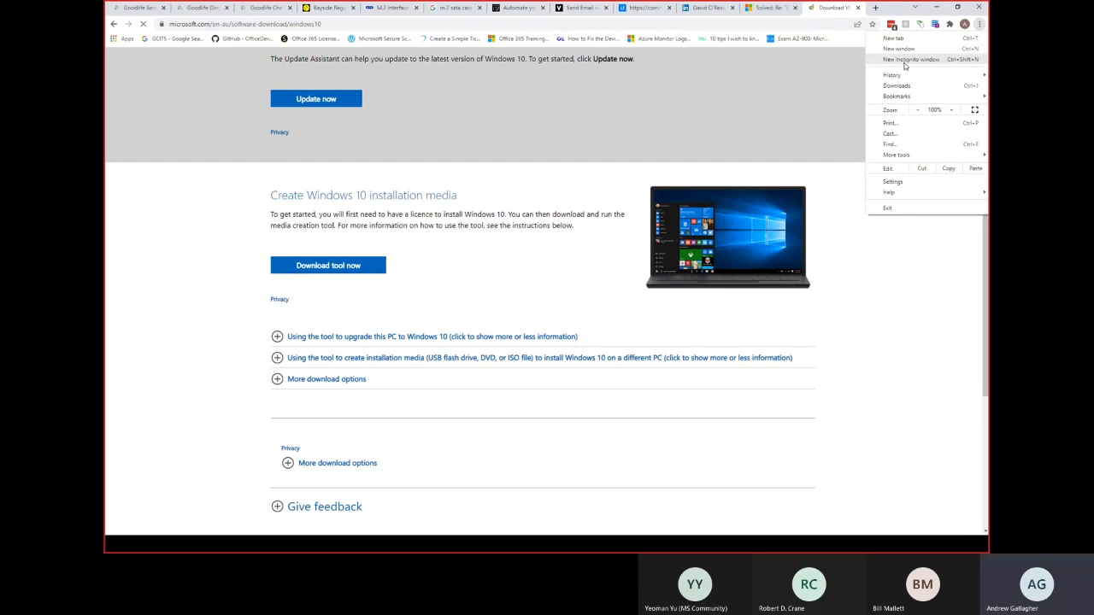
pyautogui.click(906, 63)
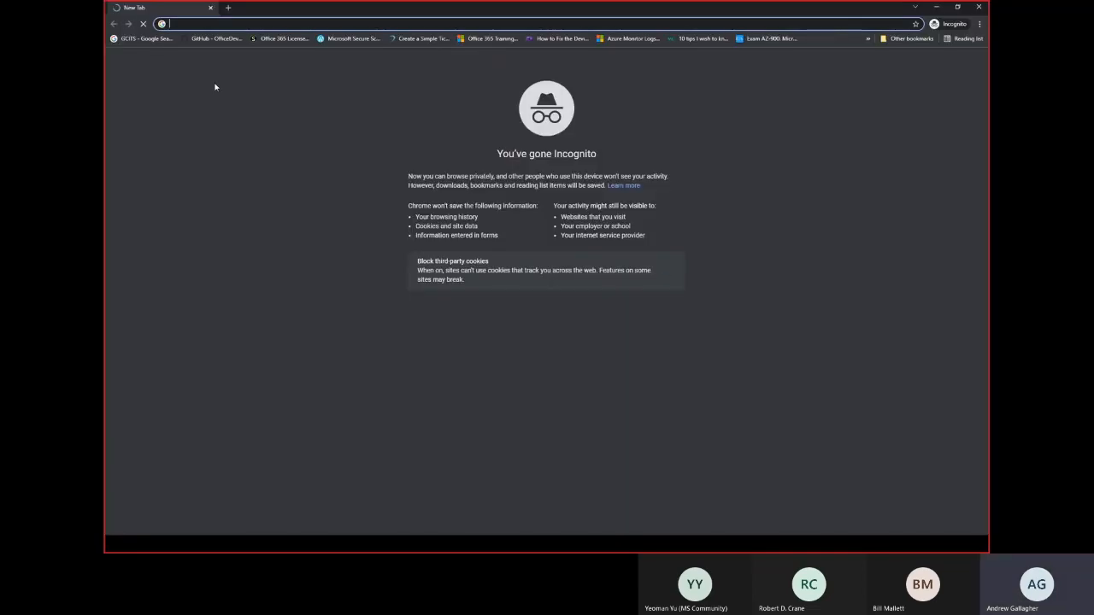
pyautogui.write('portal.office.com')
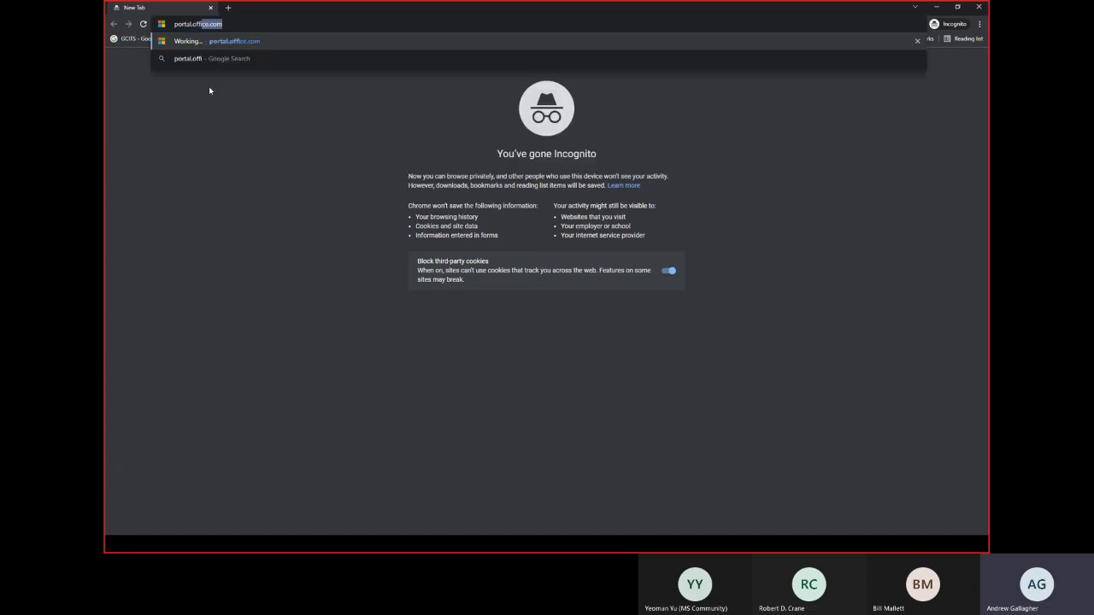
pyautogui.press('Return')
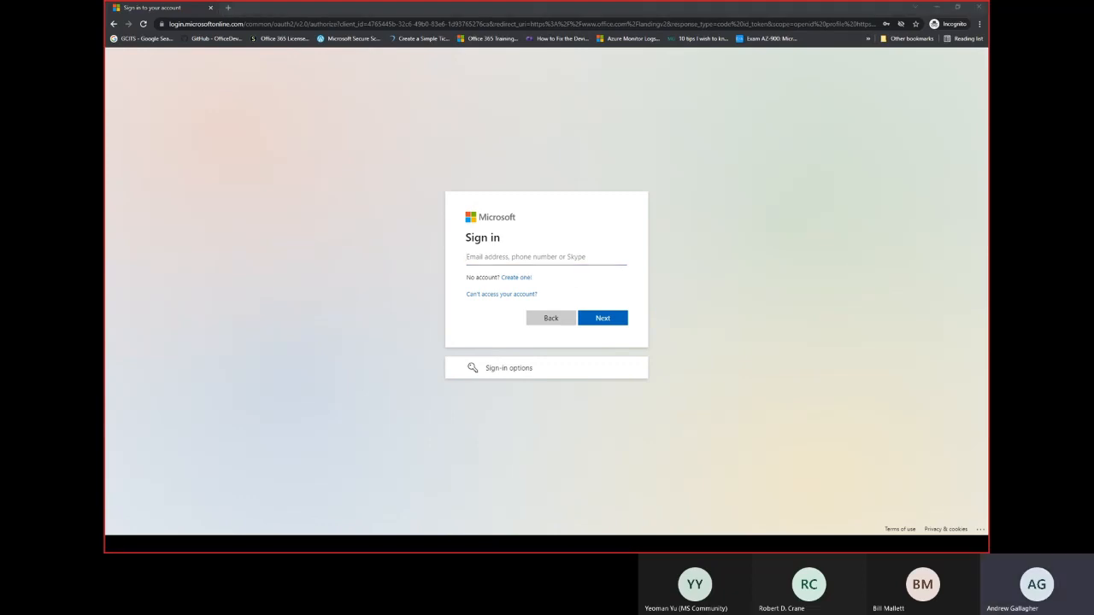
# Sign in as the restricted test user using the autofilled e-mail and saved password.
pyautogui.click(469, 257)
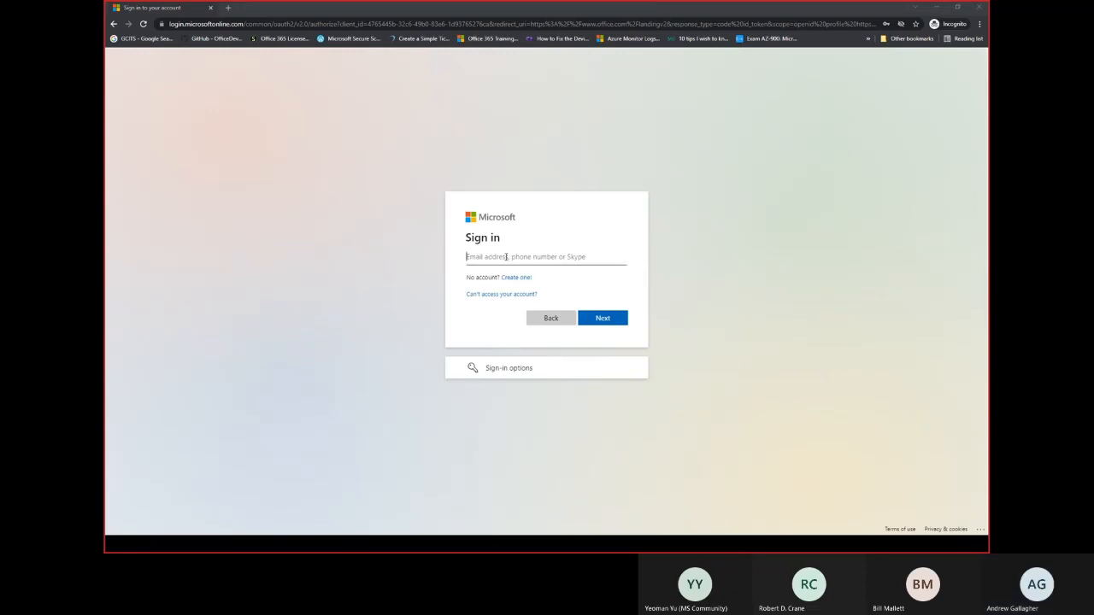
pyautogui.click(596, 317)
pyautogui.click(596, 317)
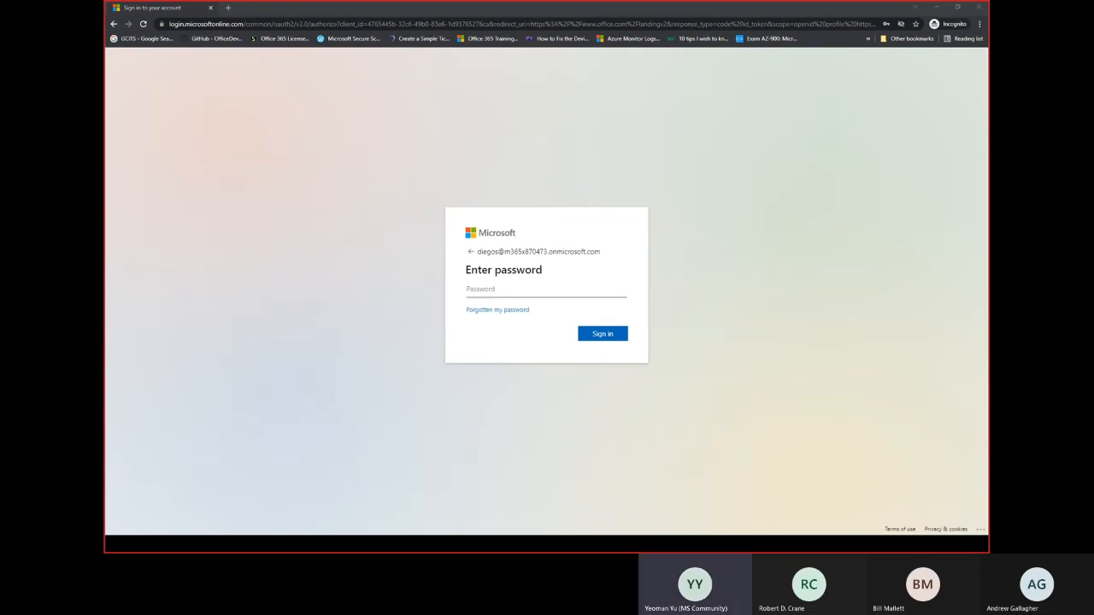
pyautogui.click(515, 288)
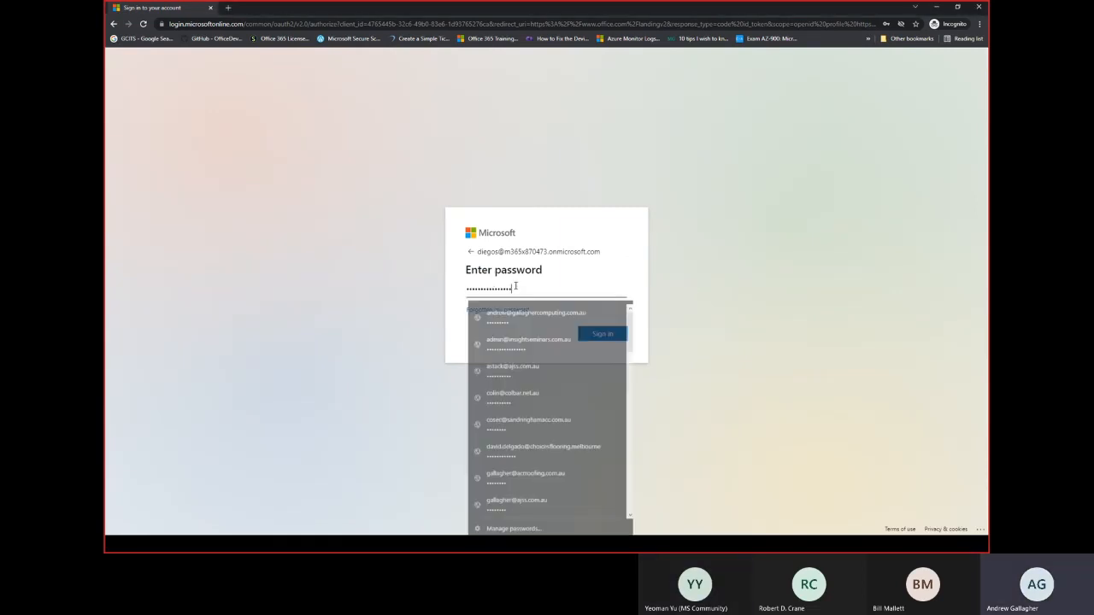
pyautogui.click(548, 313)
pyautogui.click(601, 334)
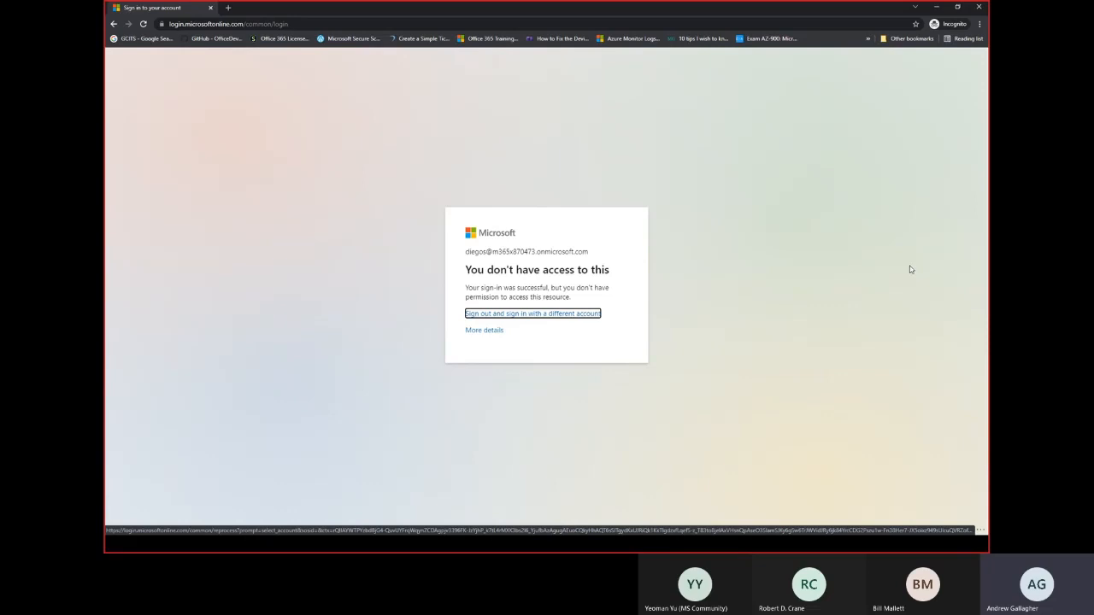
pyautogui.click(499, 329)
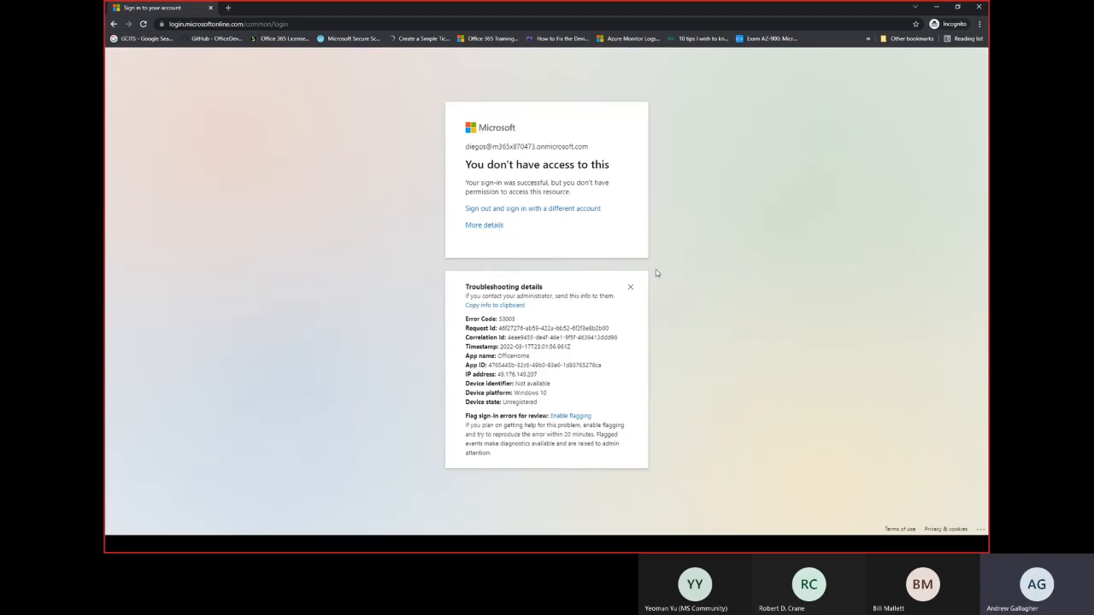
pyautogui.click(631, 286)
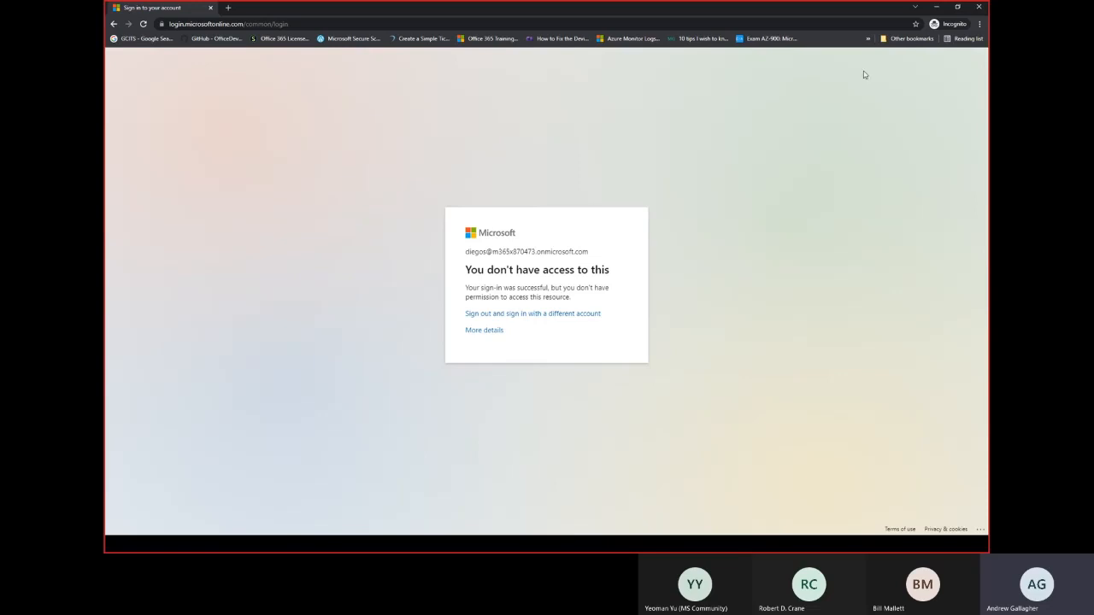
# Close the incognito window, minimize Chrome and the slide, and return to the System Access (Admin) channel.
pyautogui.click(978, 7)
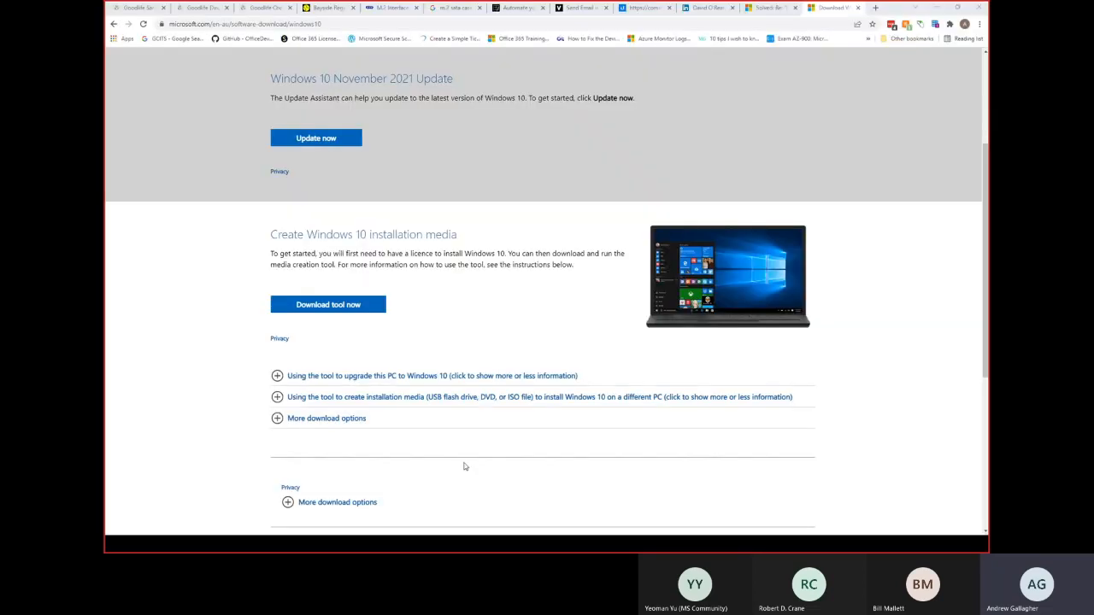
pyautogui.click(939, 8)
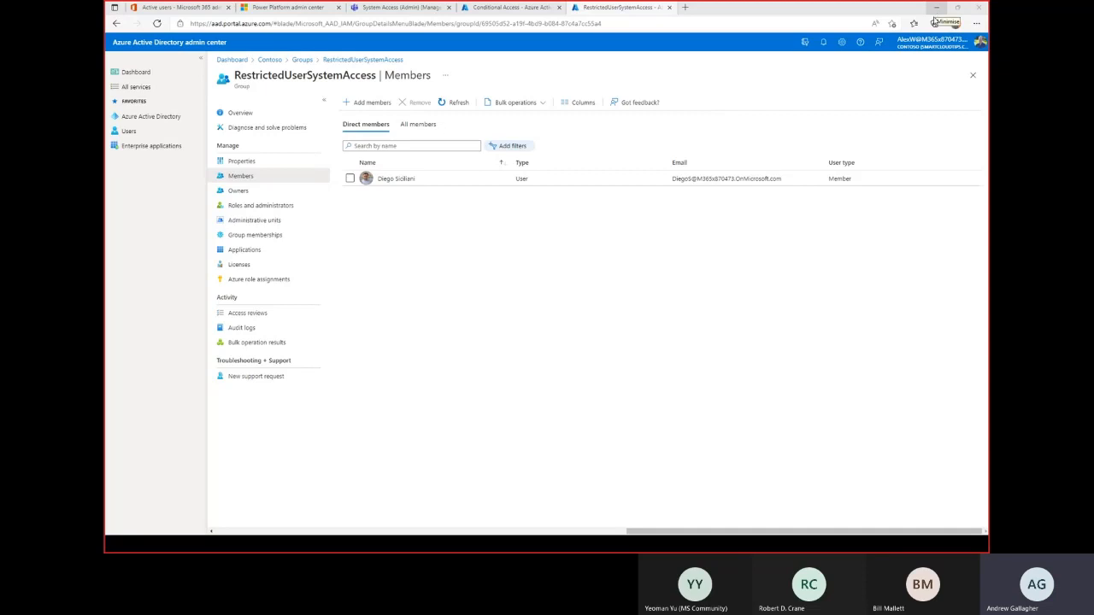
pyautogui.click(936, 8)
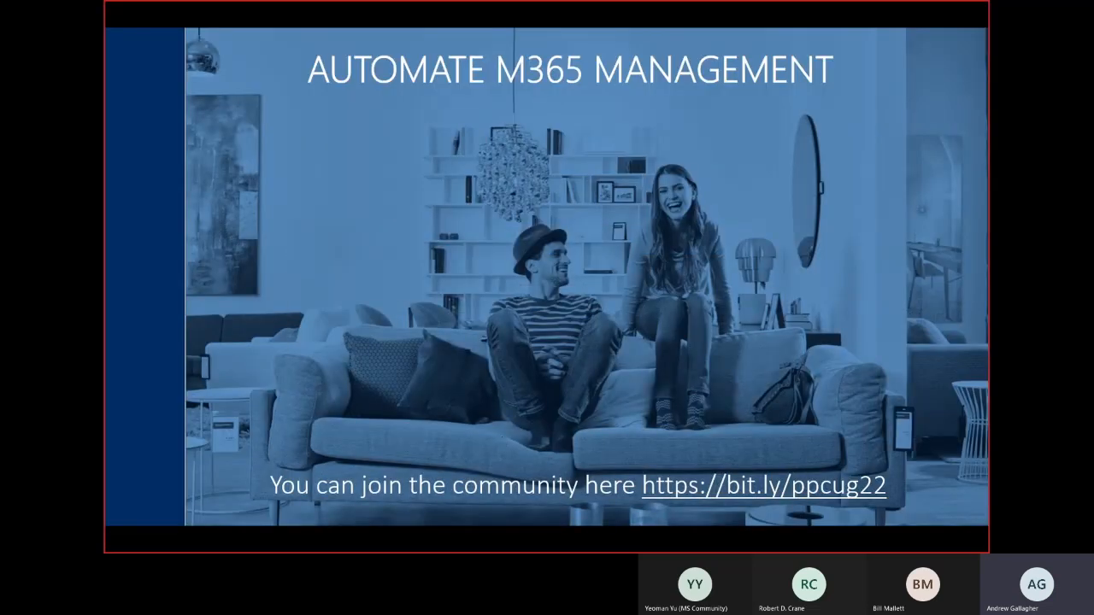
pyautogui.hotkey('alt', 'Tab')
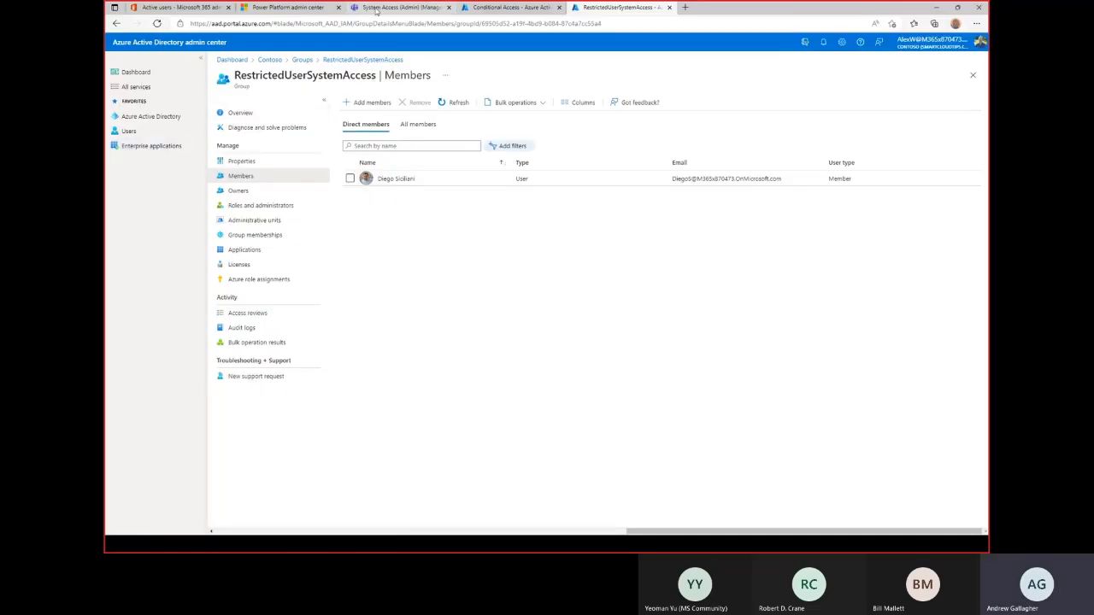
pyautogui.click(398, 7)
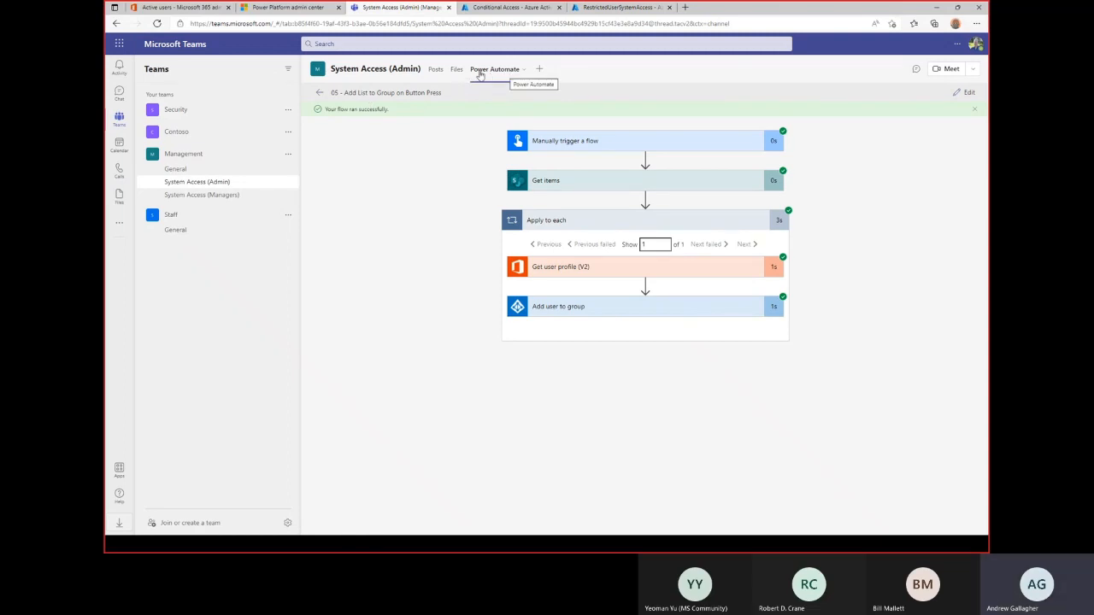
# Return to the flow list and open '07 - Post message in Staff Chat at 5pm.' in the editor.
pyautogui.click(485, 73)
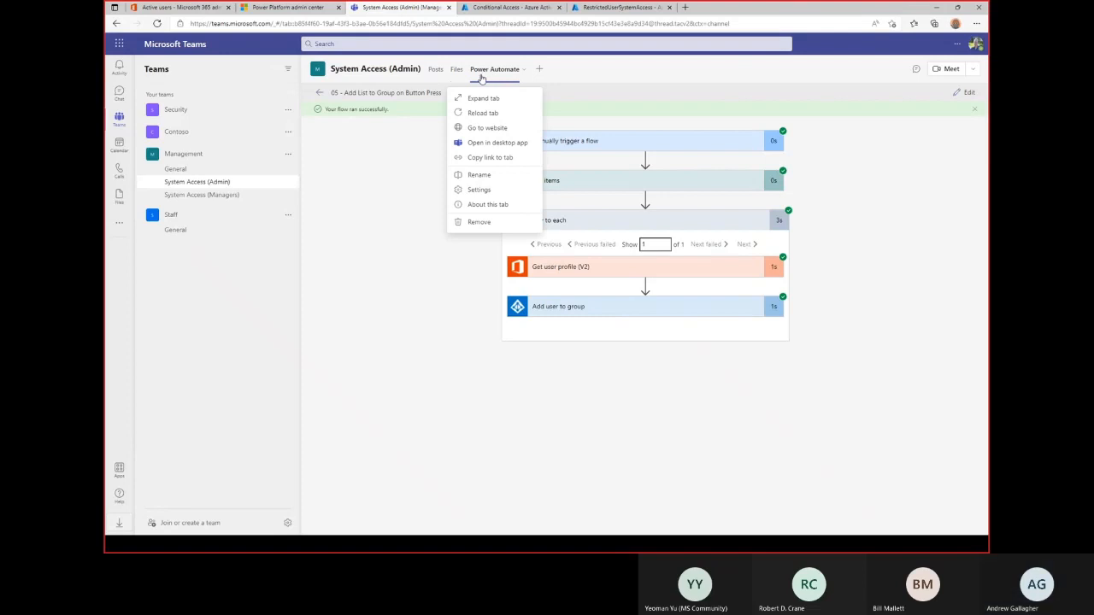
pyautogui.click(322, 93)
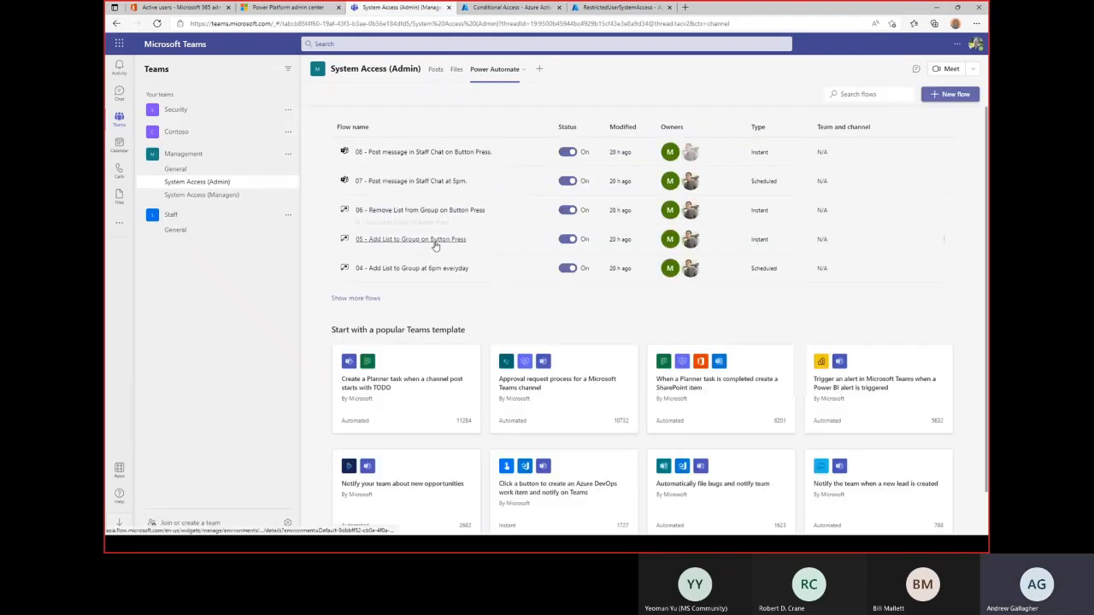
pyautogui.click(412, 182)
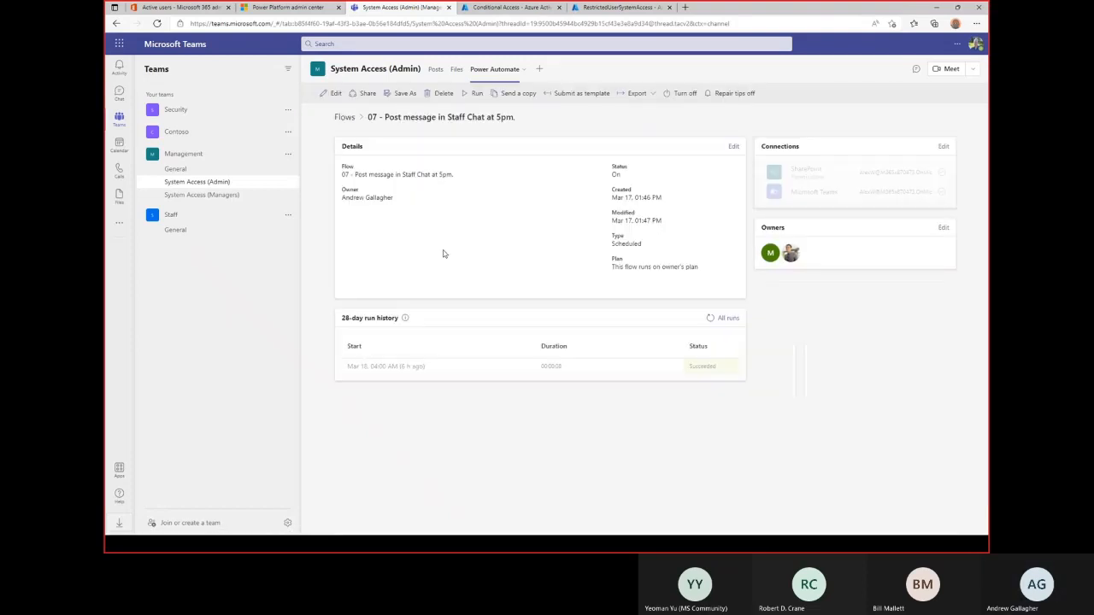
pyautogui.click(336, 93)
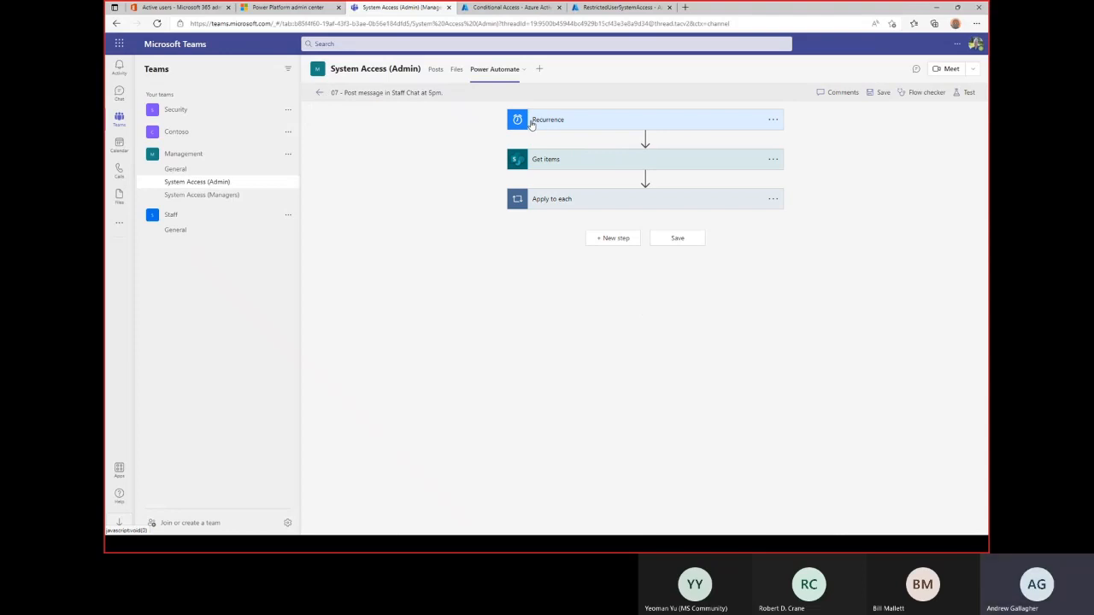
# Inspect flow 07's Recurrence trigger, including its advanced daily schedule settings, then collapse it.
pyautogui.click(531, 125)
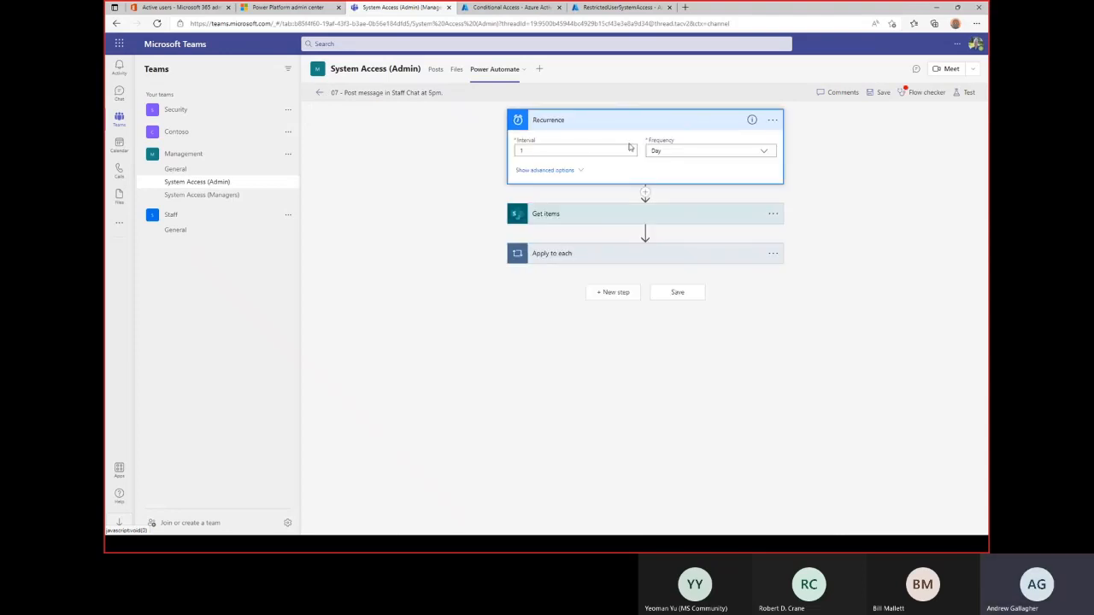
pyautogui.click(578, 171)
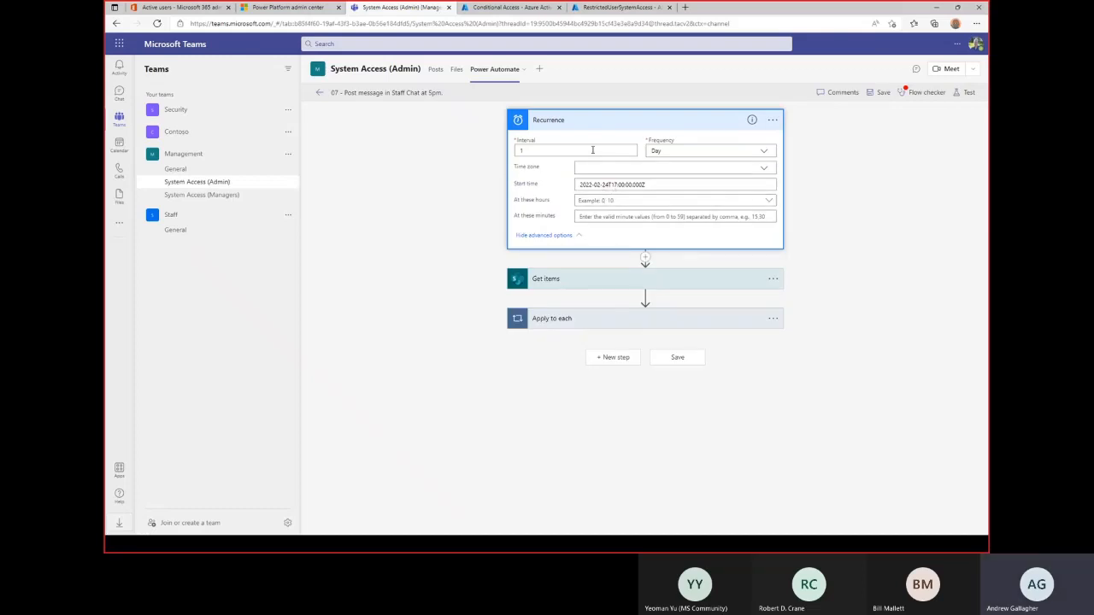
pyautogui.click(556, 120)
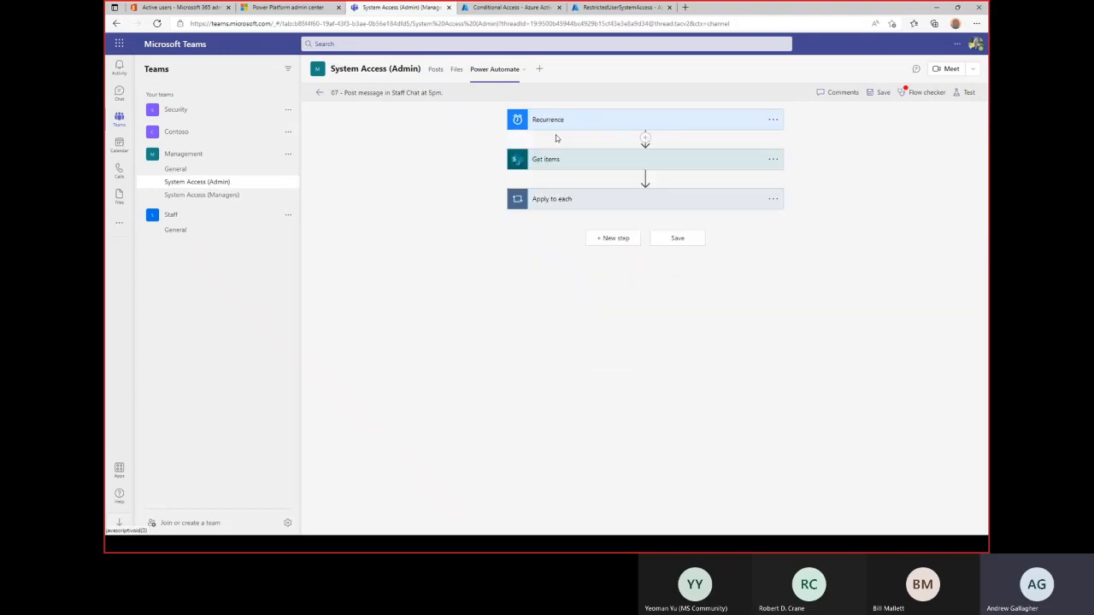
# View the loop's Flow bot message warning each user of revocation in 1 Hour, then return to the list.
pyautogui.click(550, 201)
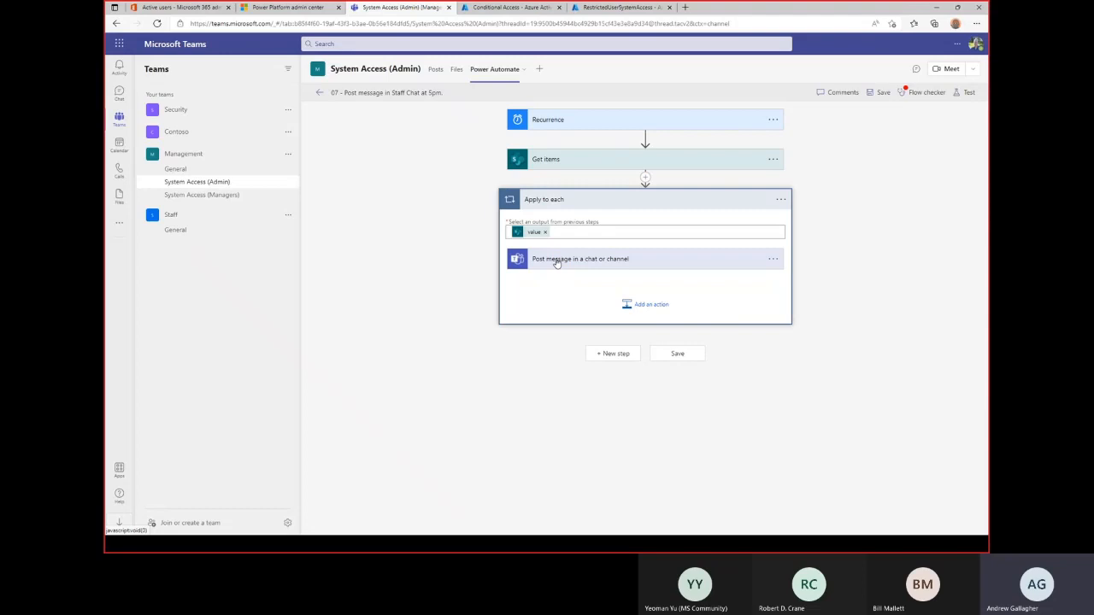
pyautogui.click(557, 261)
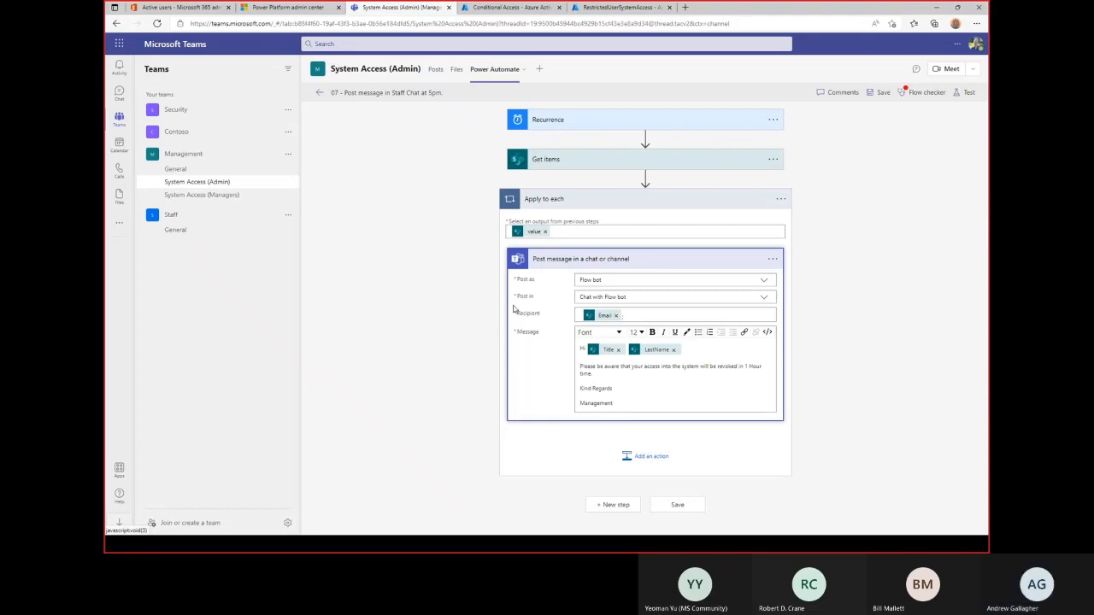
pyautogui.click(319, 92)
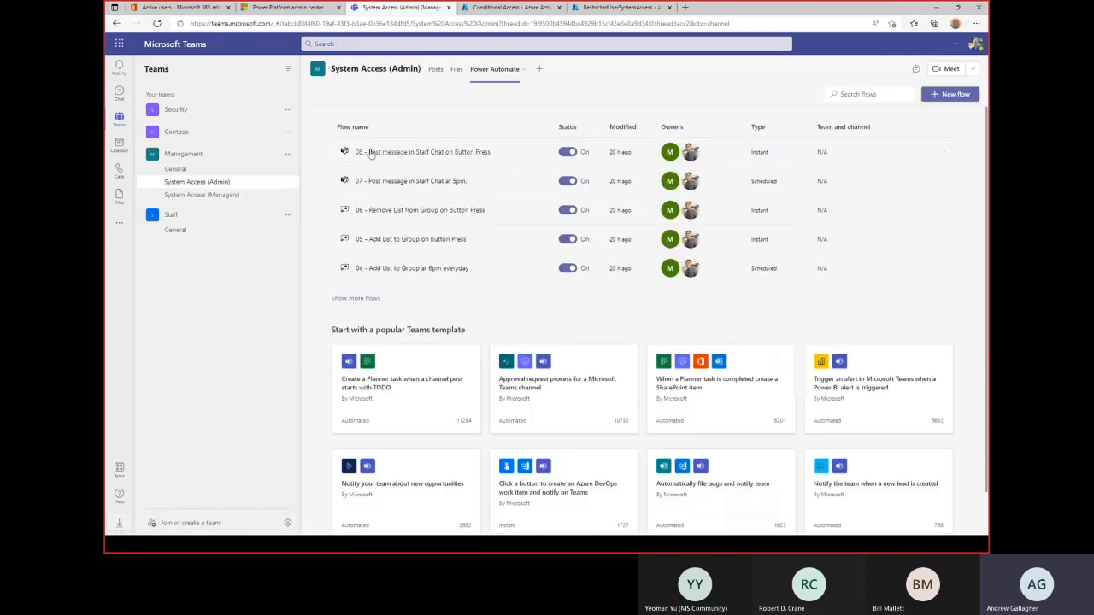
# Open flow 08 in the editor and run a manual test of it to completion.
pyautogui.click(433, 155)
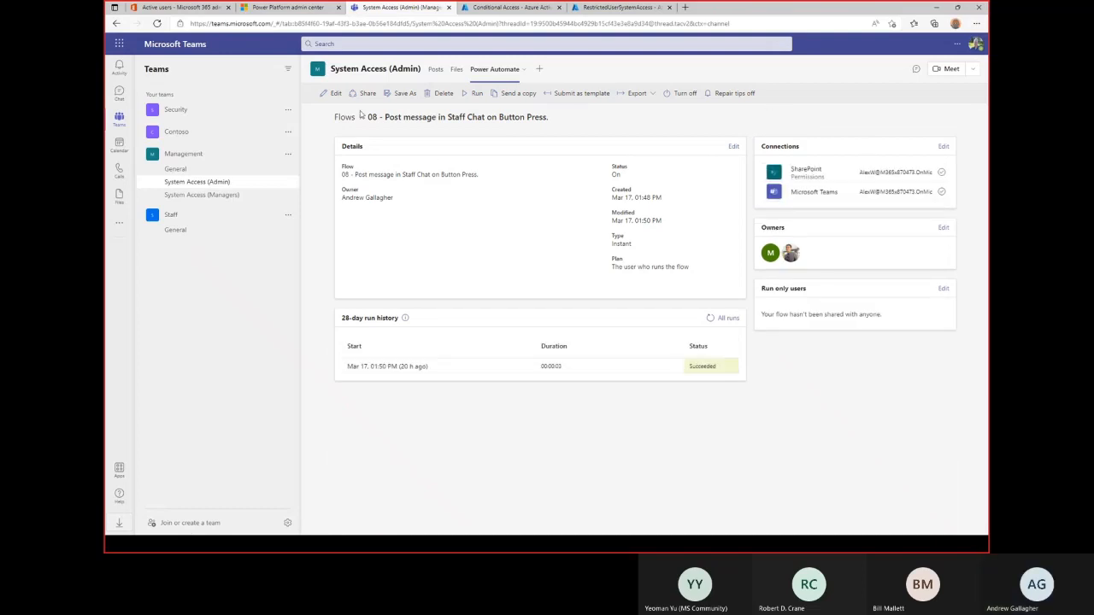
pyautogui.click(332, 94)
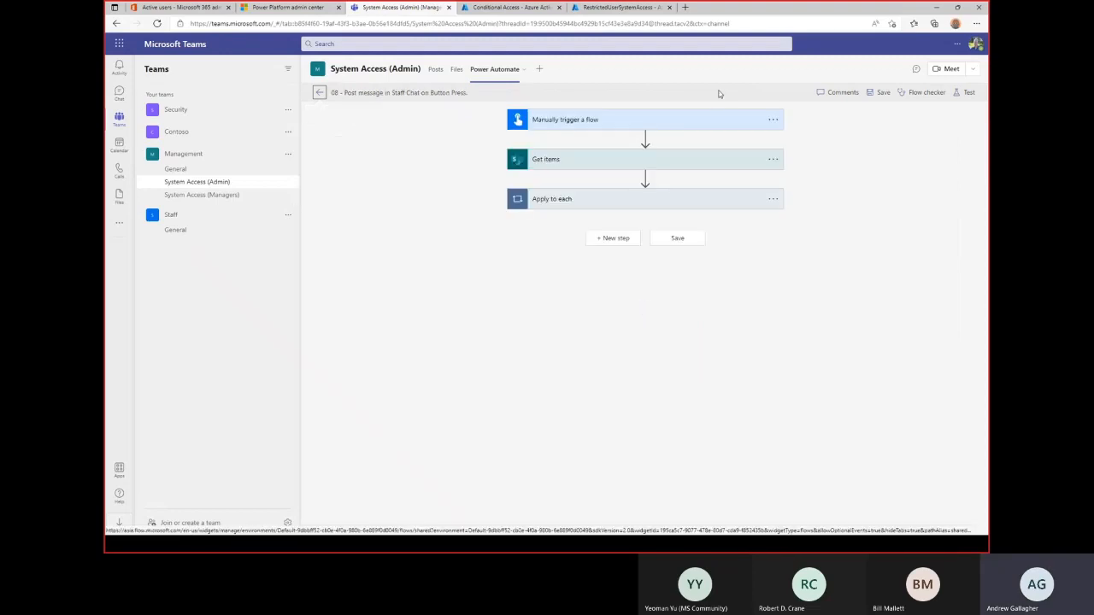
pyautogui.click(959, 91)
pyautogui.click(862, 114)
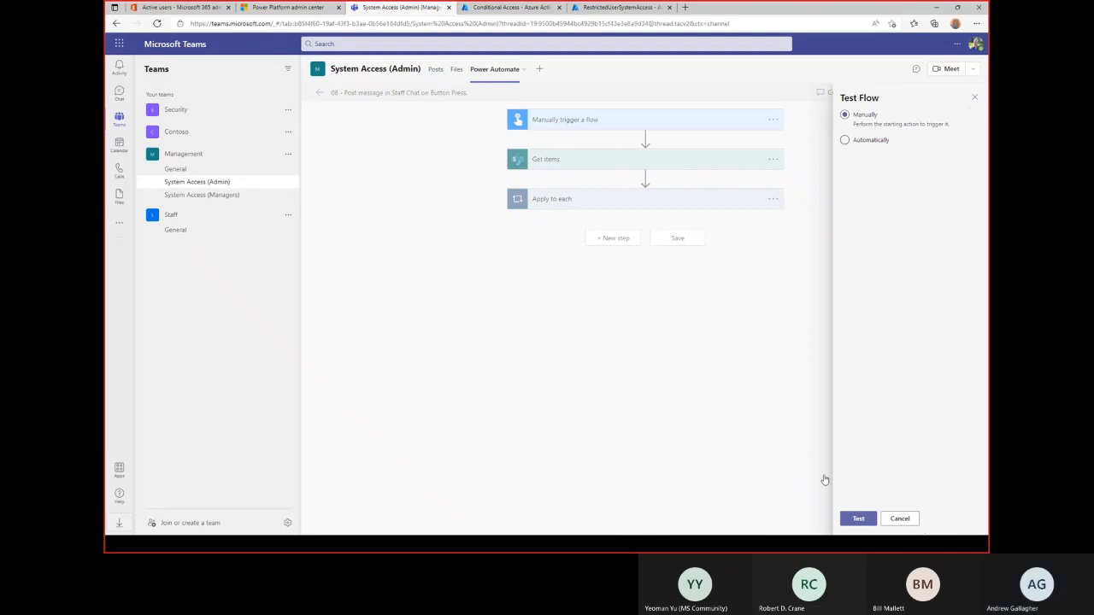
pyautogui.click(859, 519)
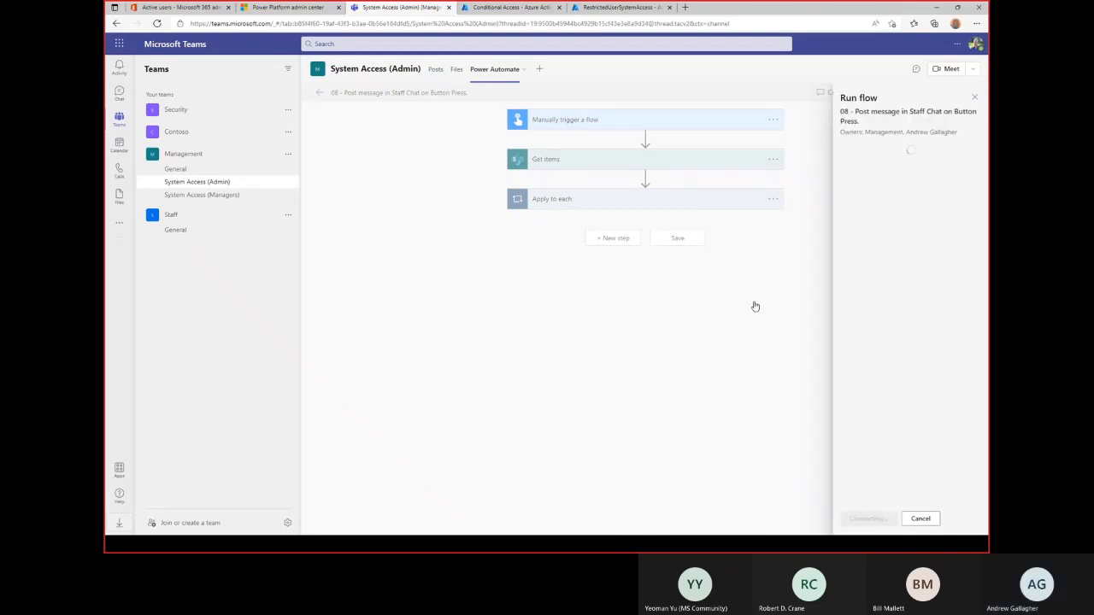
pyautogui.click(862, 519)
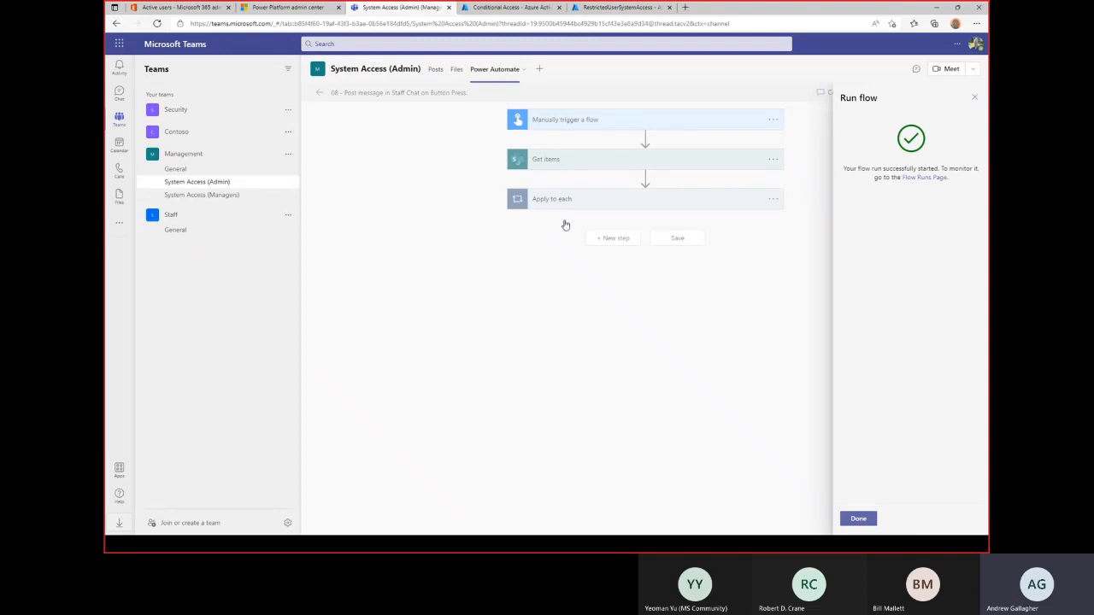
pyautogui.click(858, 519)
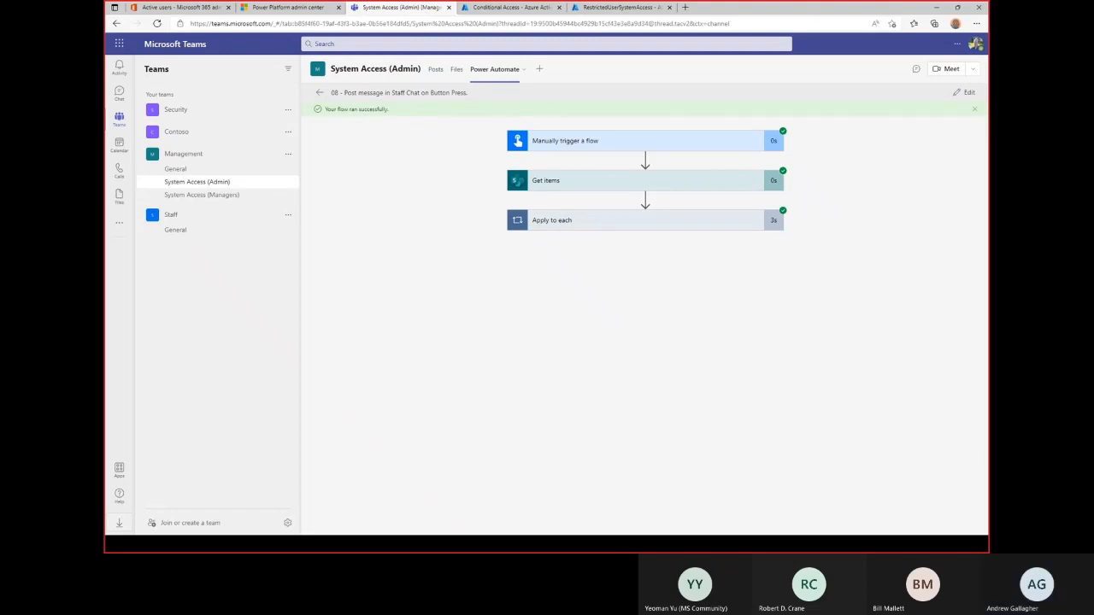
# Glance at the Office.com window and RestrictedUserSystemAccess members page, then return to the System Access (Admin) channel.
pyautogui.hotkey('alt', 'Tab')
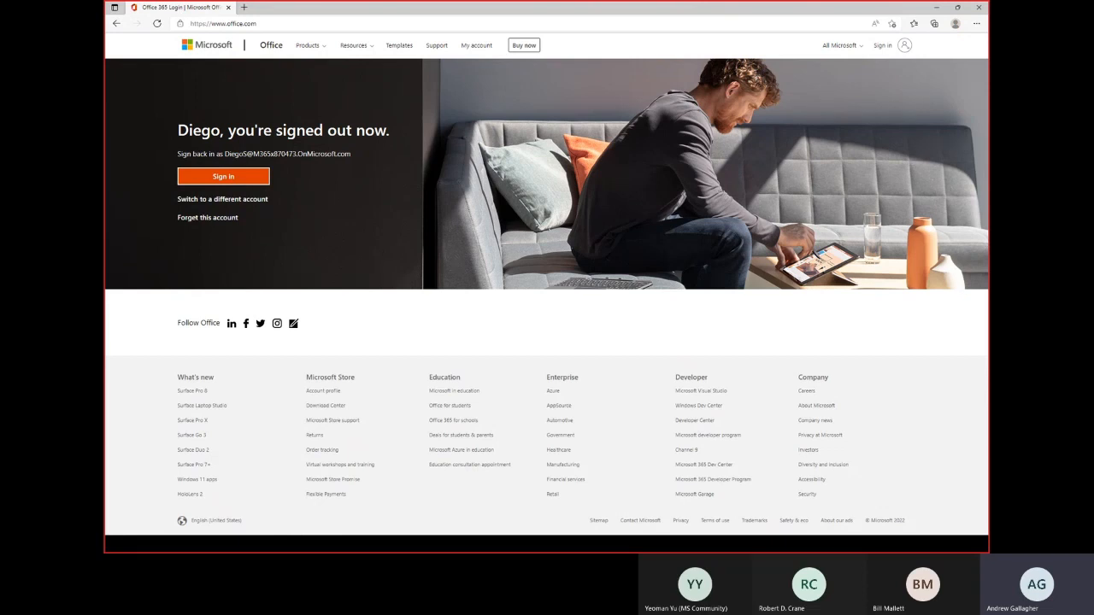
pyautogui.hotkey('alt', 'Tab')
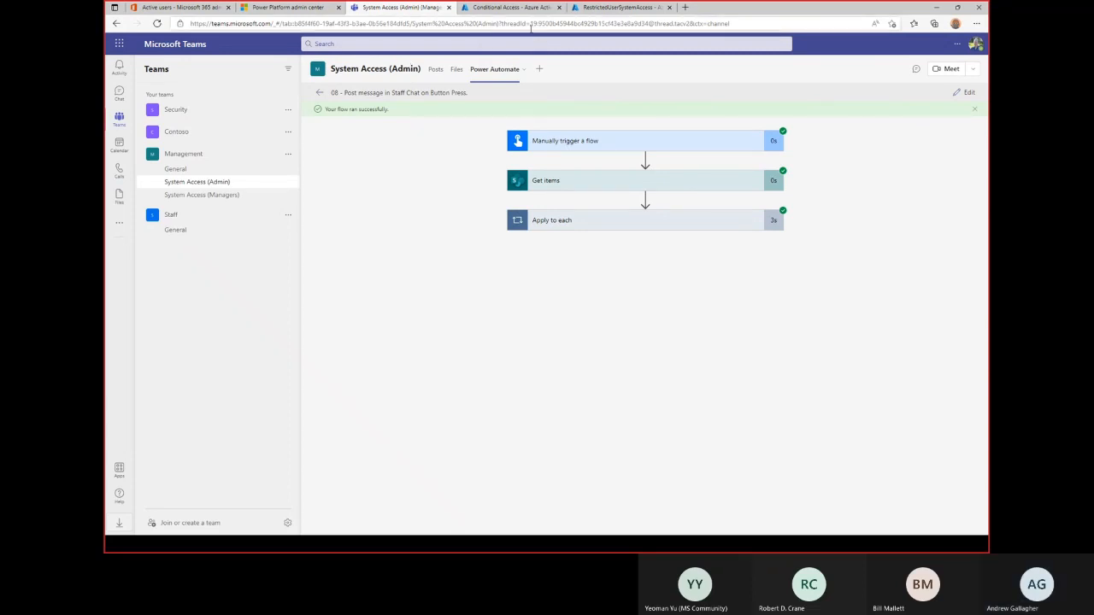
pyautogui.click(598, 8)
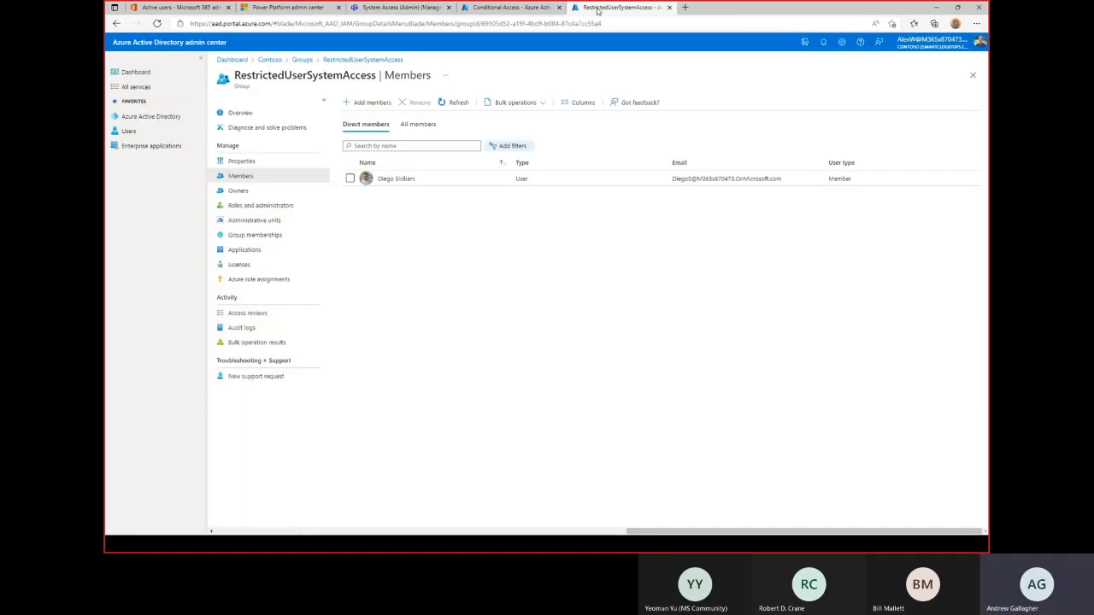
pyautogui.click(395, 7)
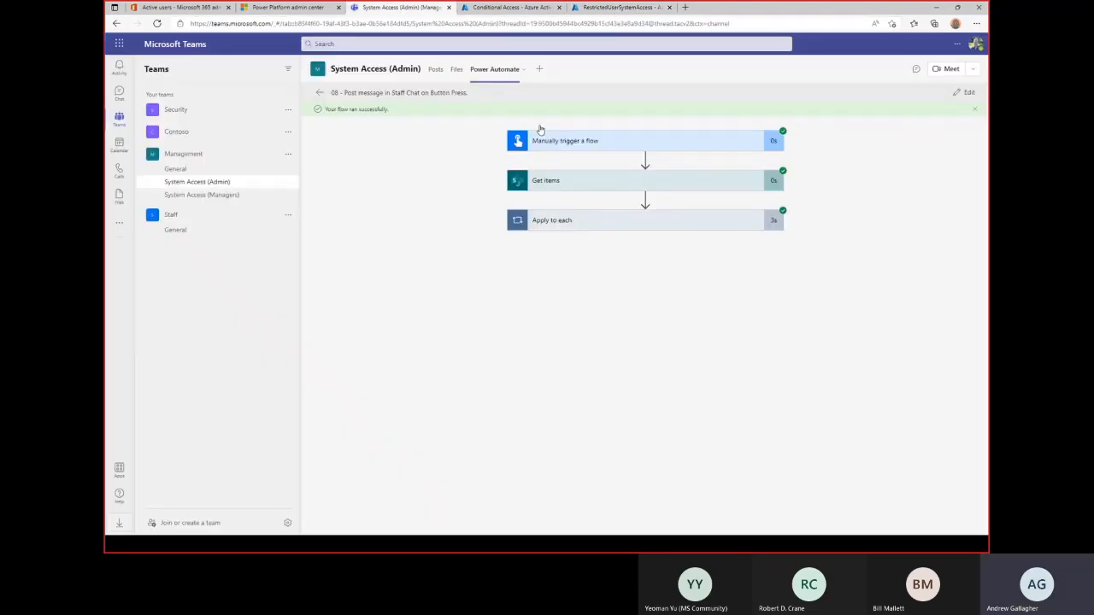
# Go back to the flow list, reveal more flows, and open the '06 - Remove List from Group on Button Press' details.
pyautogui.click(319, 94)
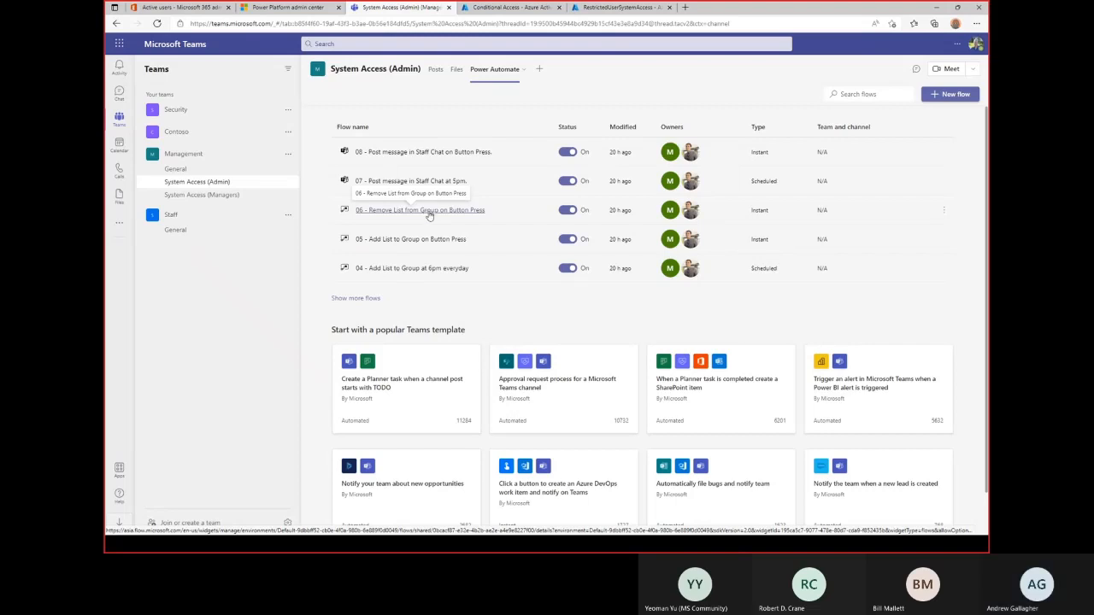
pyautogui.scroll(-2, 411, 231)
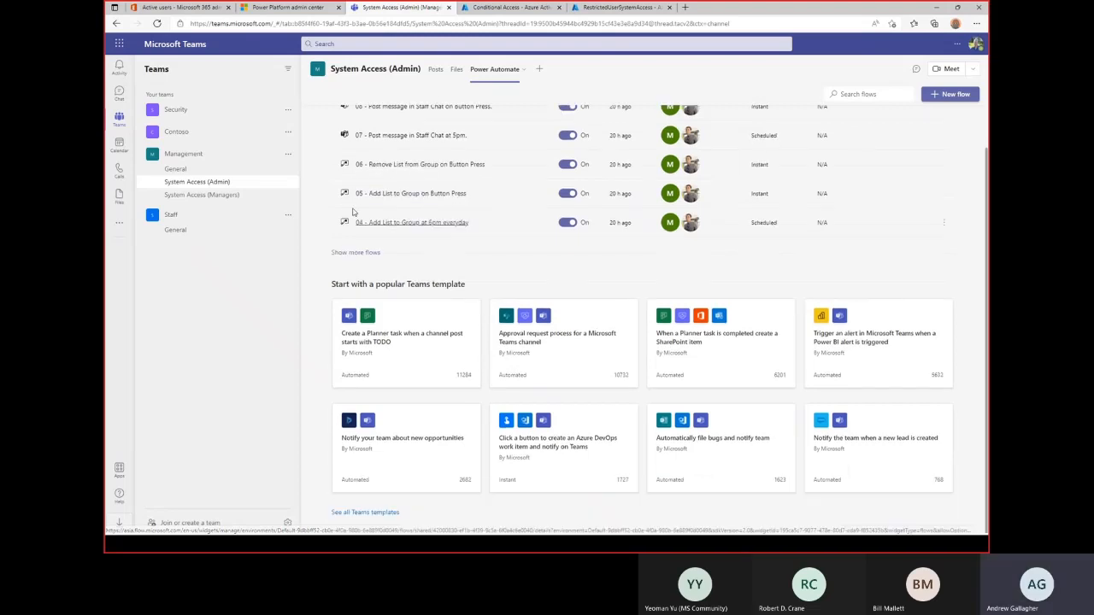
pyautogui.click(380, 252)
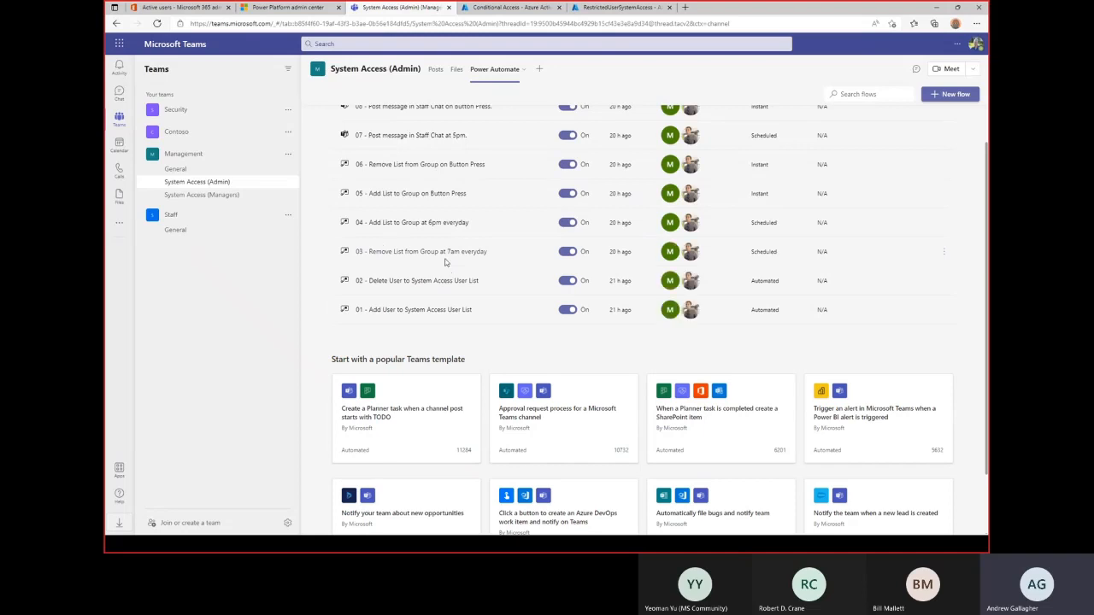
pyautogui.scroll(2, 444, 260)
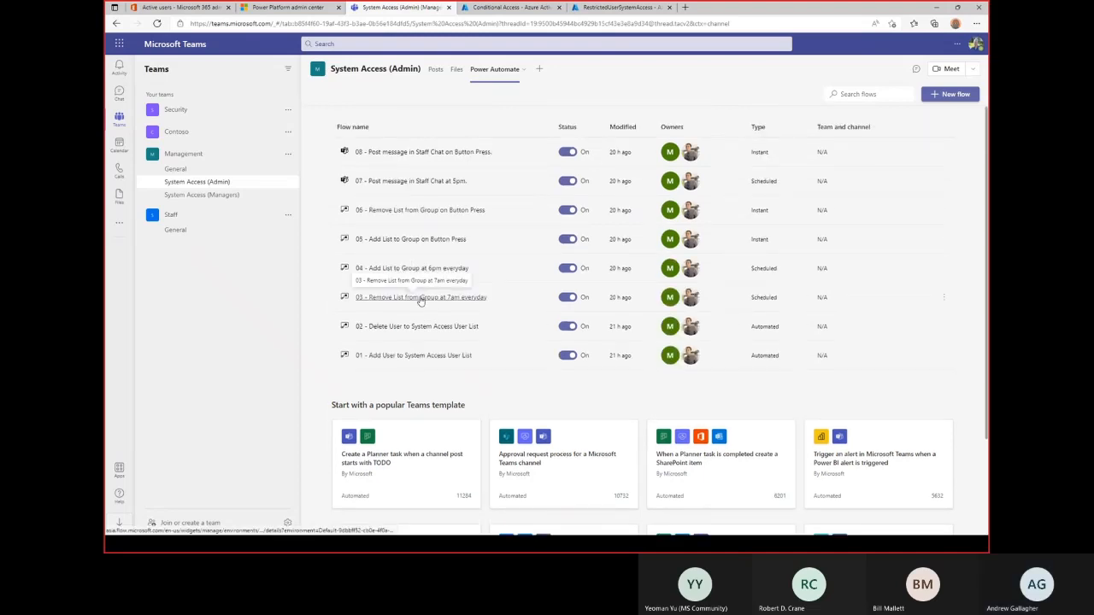
pyautogui.click(413, 211)
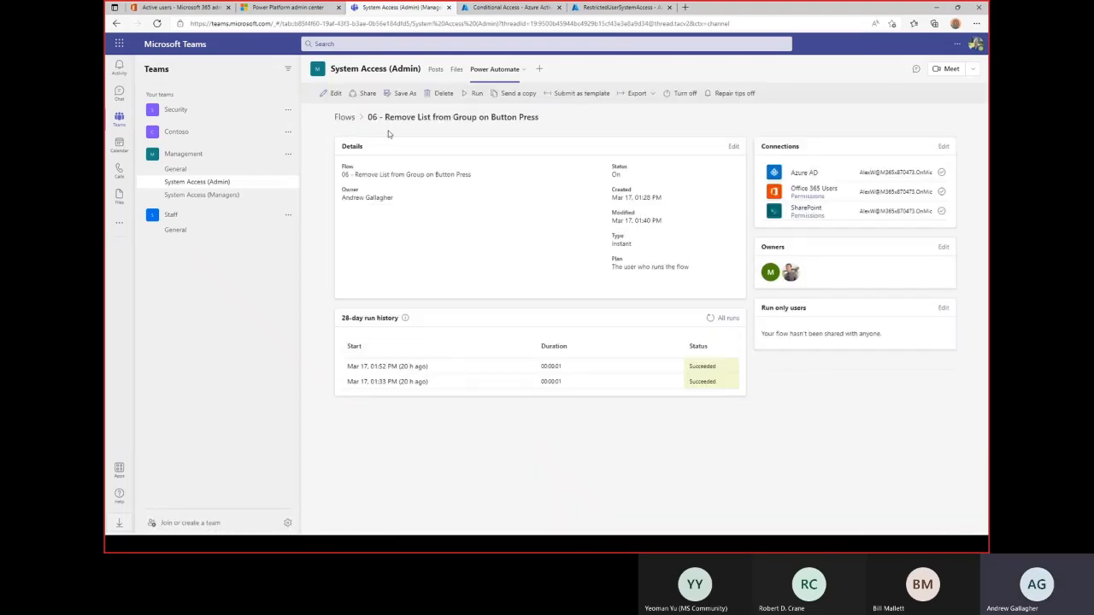
# Edit flow 06 and run it with a manual test trigger, then close the confirmation.
pyautogui.click(336, 94)
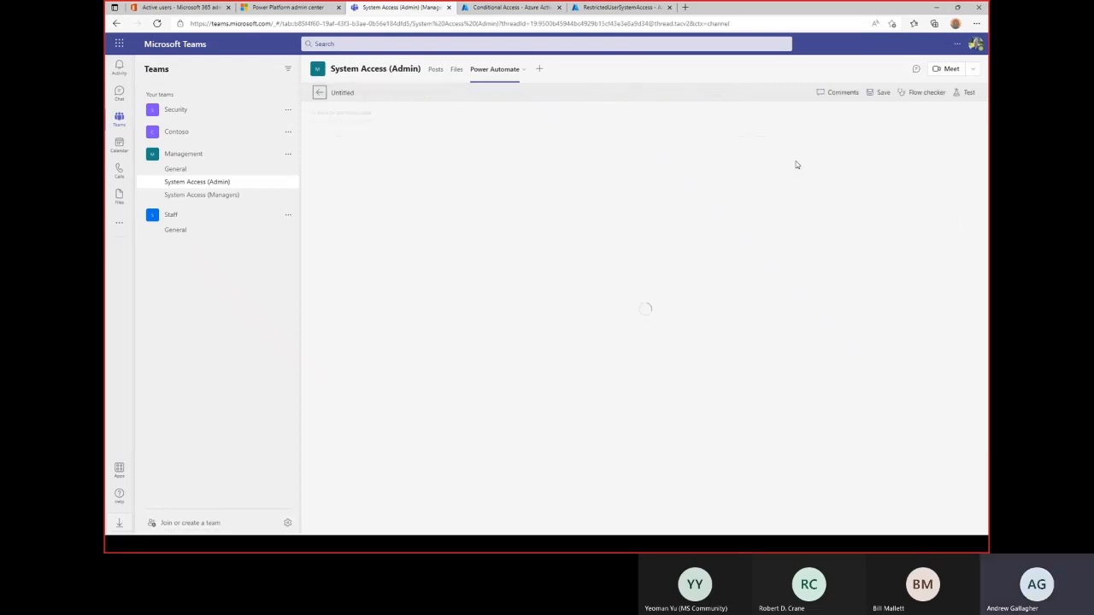
pyautogui.click(967, 92)
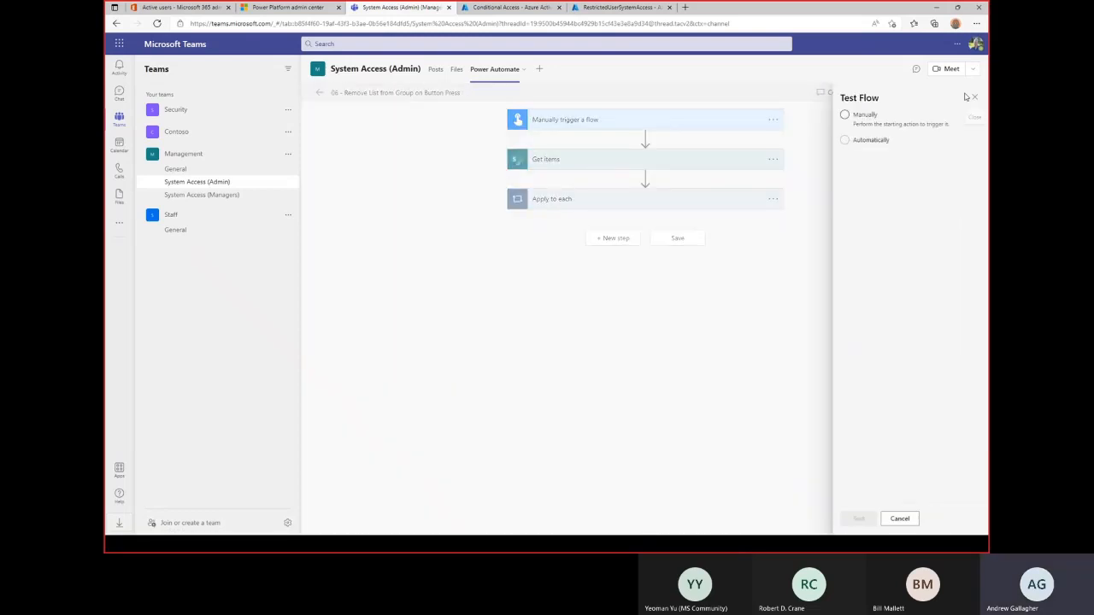
pyautogui.click(846, 139)
pyautogui.click(863, 157)
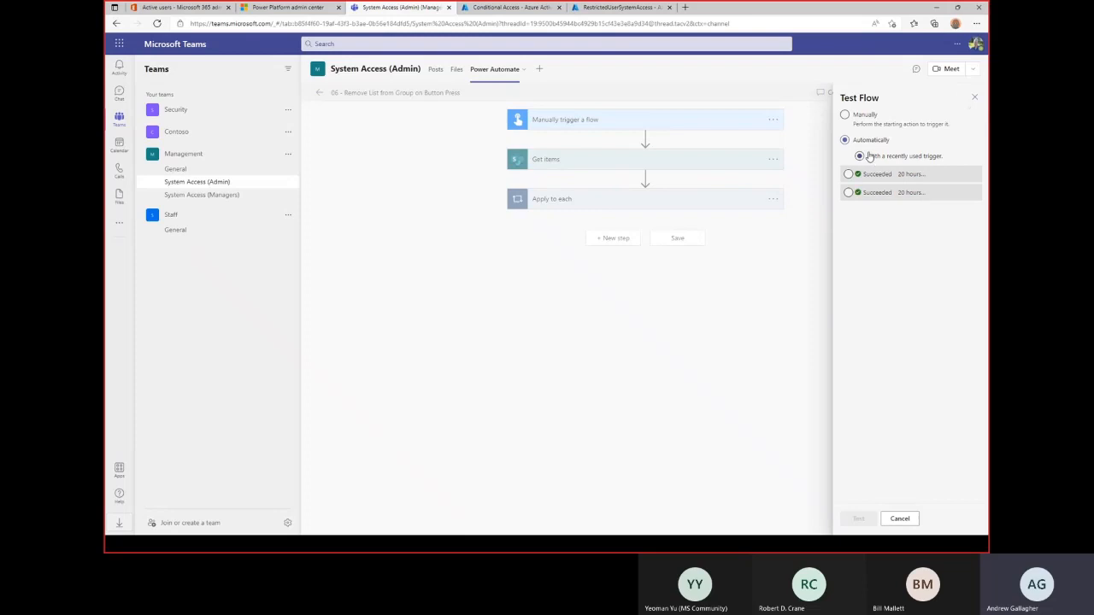
pyautogui.click(845, 115)
pyautogui.click(863, 519)
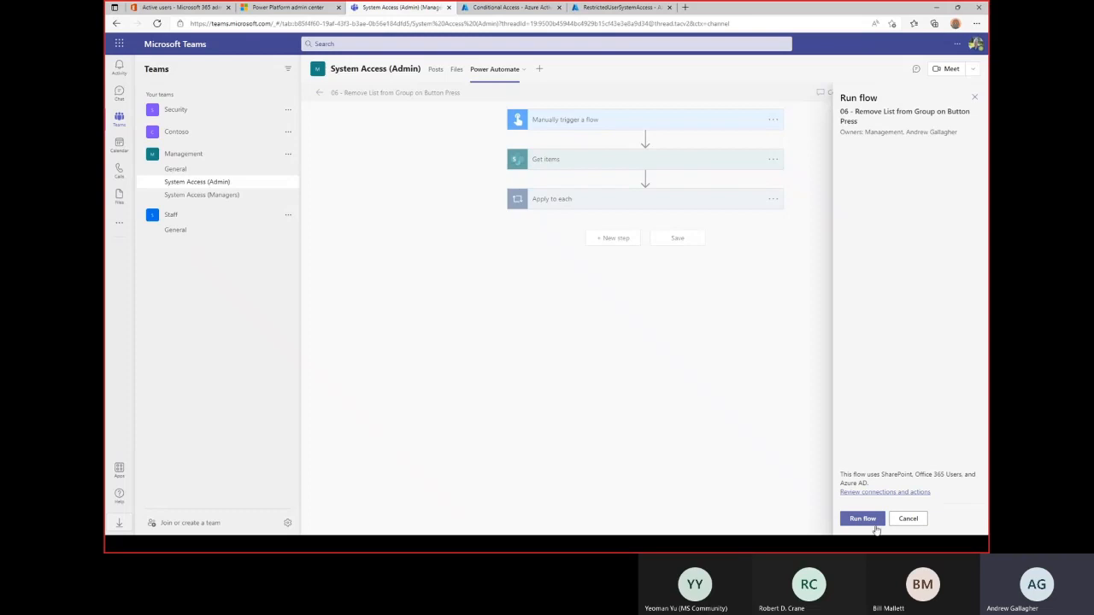
pyautogui.click(865, 521)
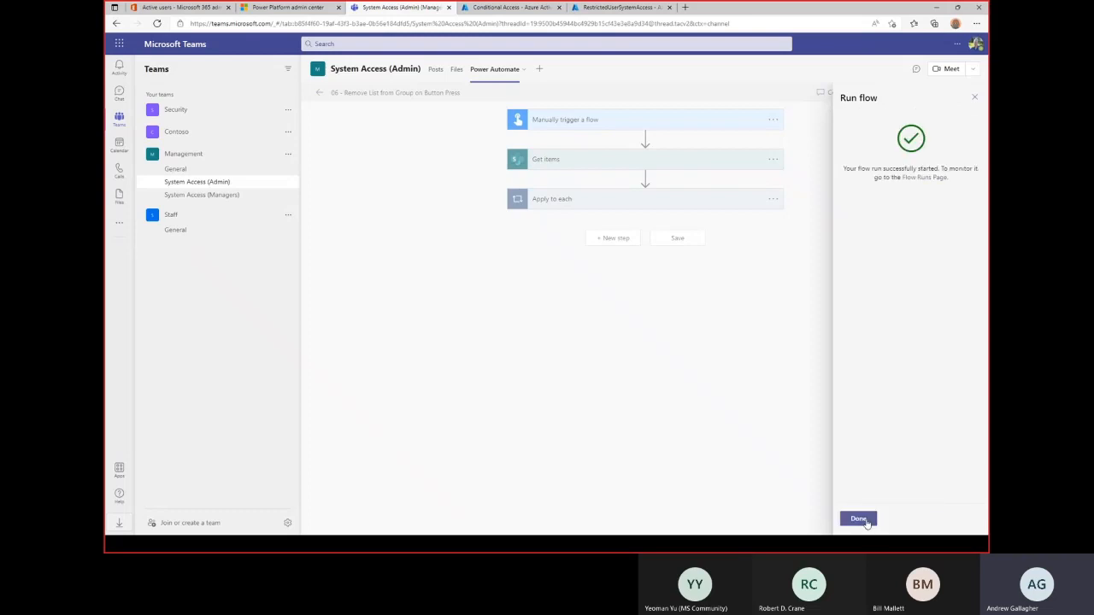
pyautogui.click(859, 519)
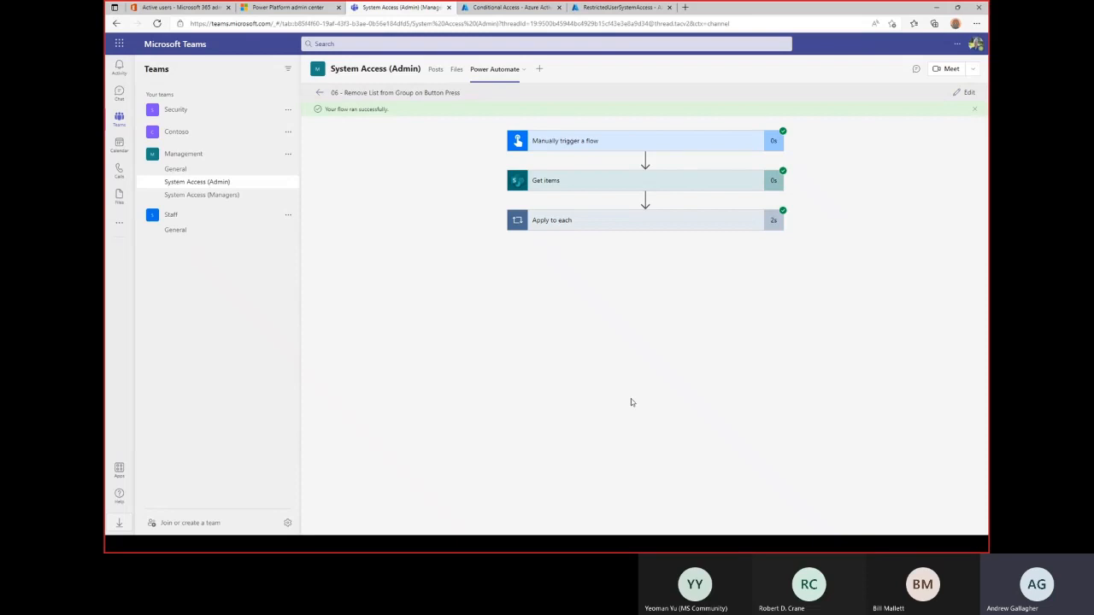
# Inspect the Remove Member From Group inputs, then refresh the RestrictedUserSystemAccess member list to confirm it's empty.
pyautogui.click(549, 222)
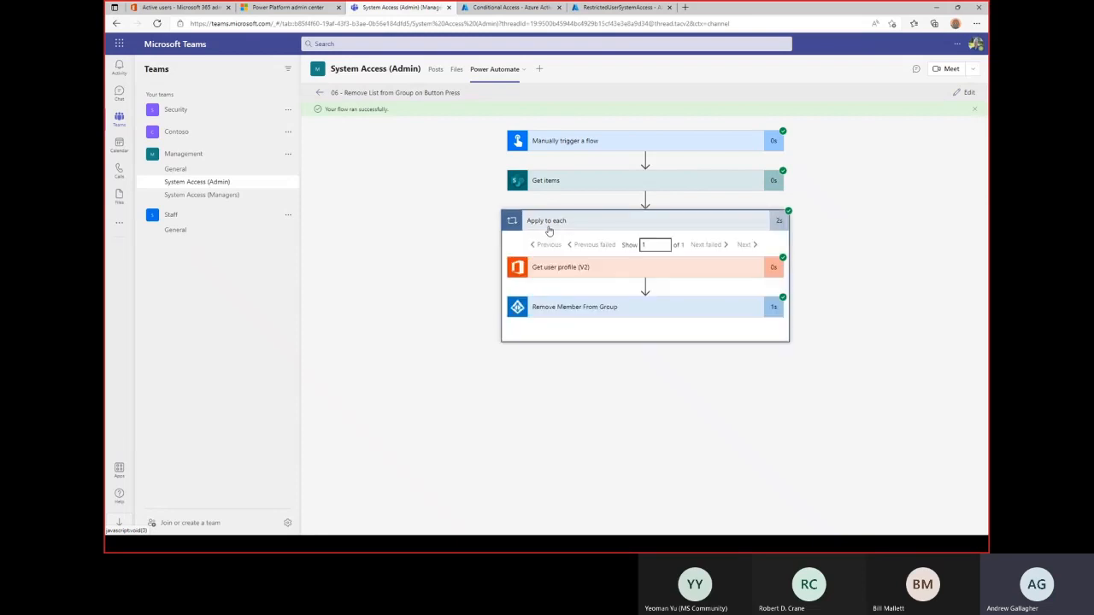
pyautogui.click(550, 307)
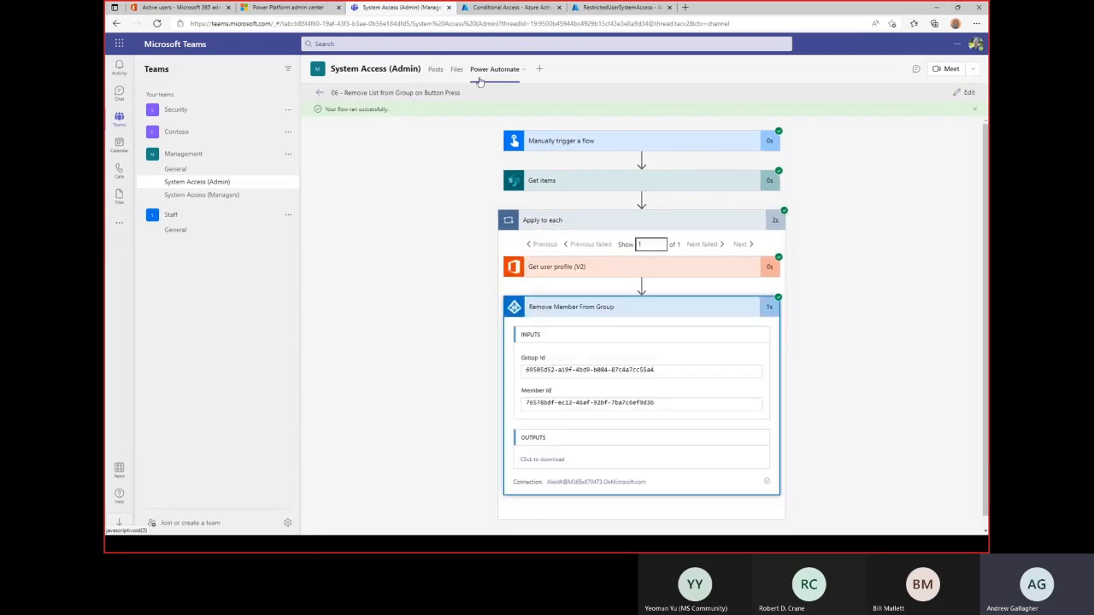
pyautogui.click(635, 7)
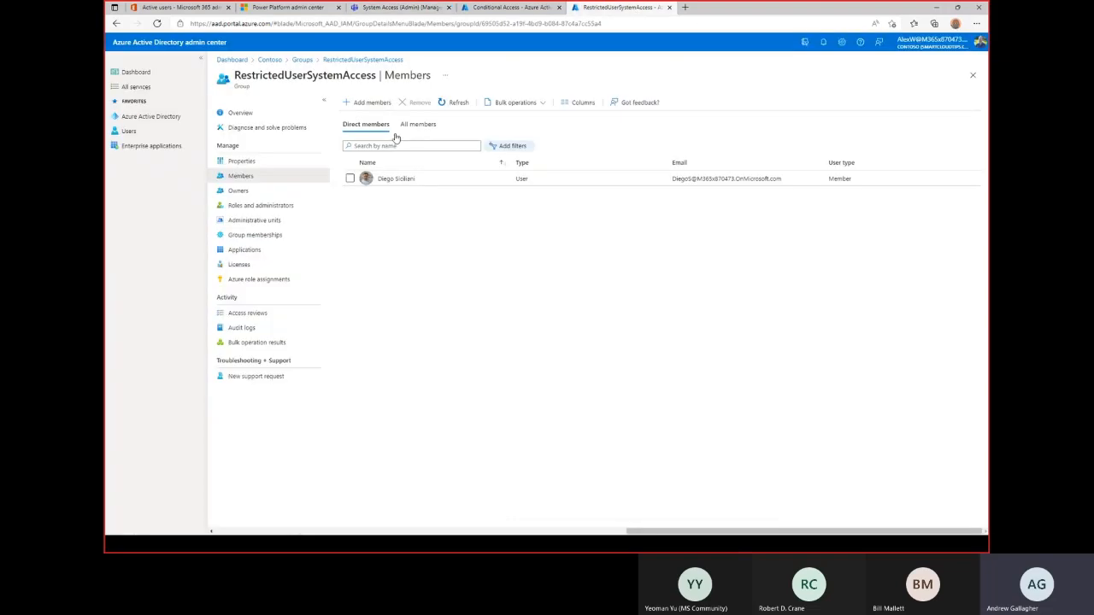
pyautogui.click(460, 104)
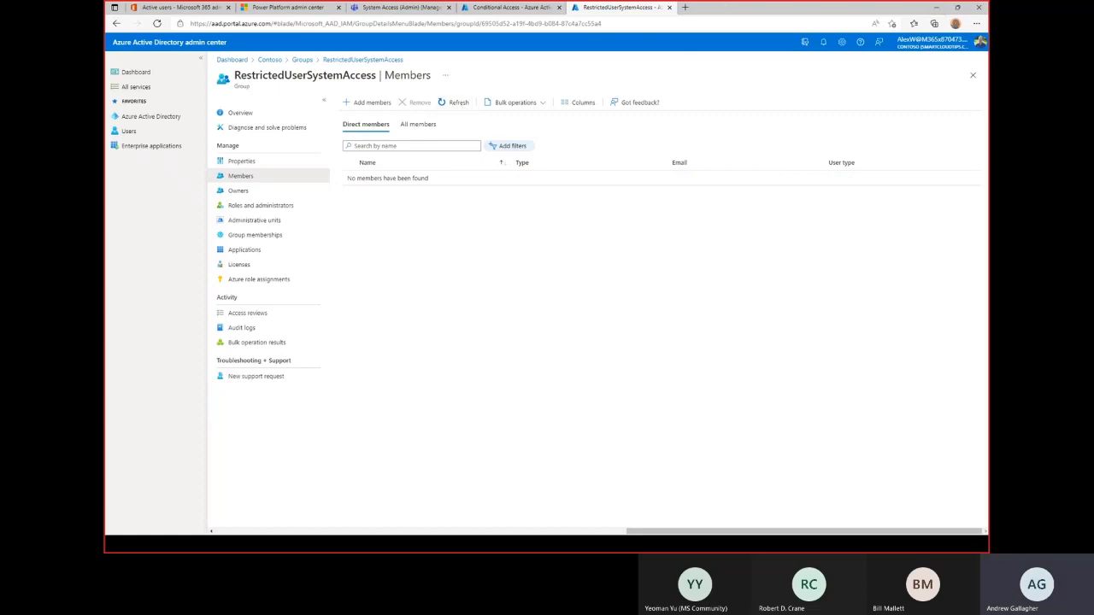
# Sign back in to Office.com with the removed user's account and password, stay signed in, and launch Teams.
pyautogui.hotkey('alt', 'Tab')
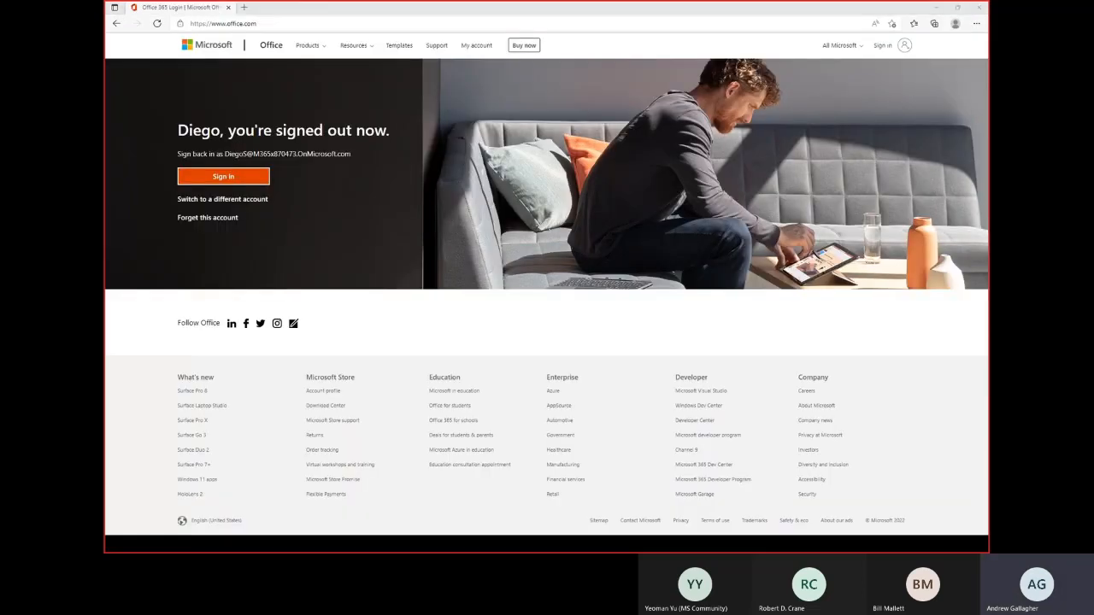
pyautogui.click(215, 178)
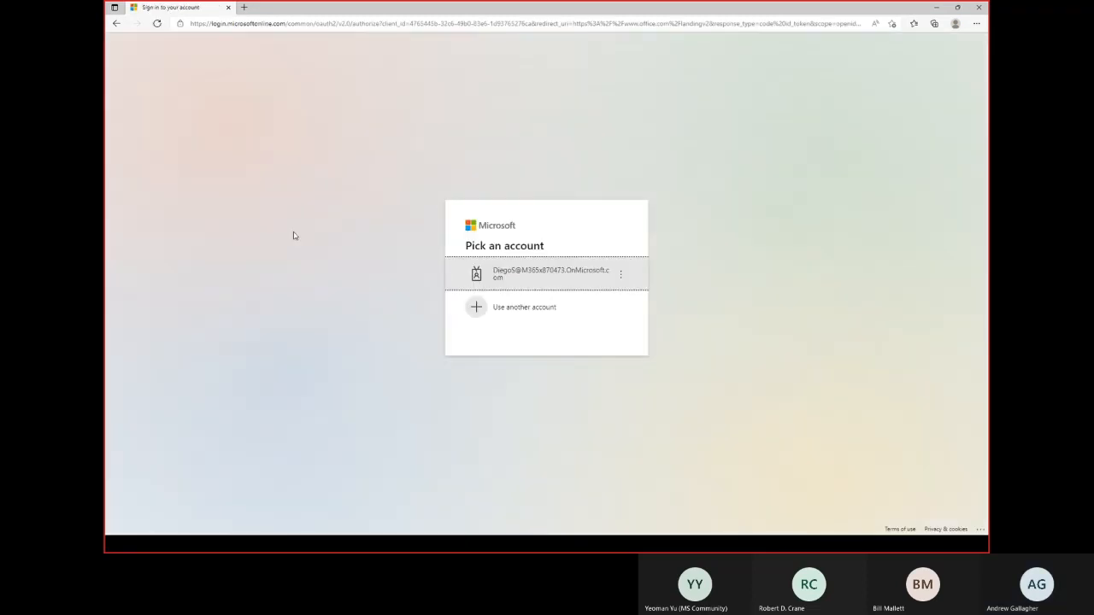
pyautogui.click(588, 289)
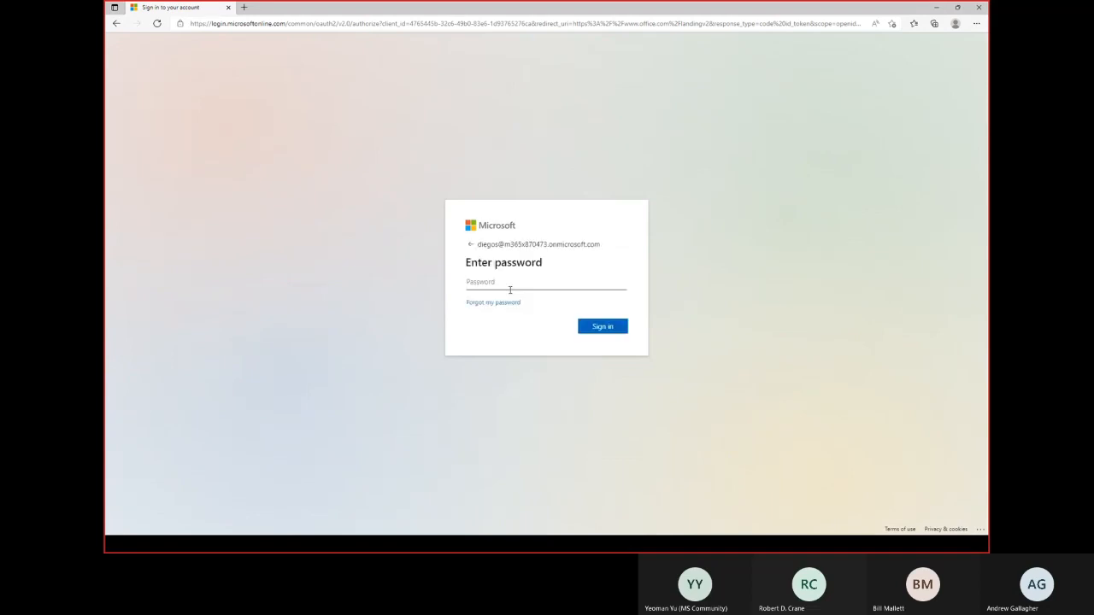
pyautogui.hotkey('ctrl', 'v')
pyautogui.click(608, 326)
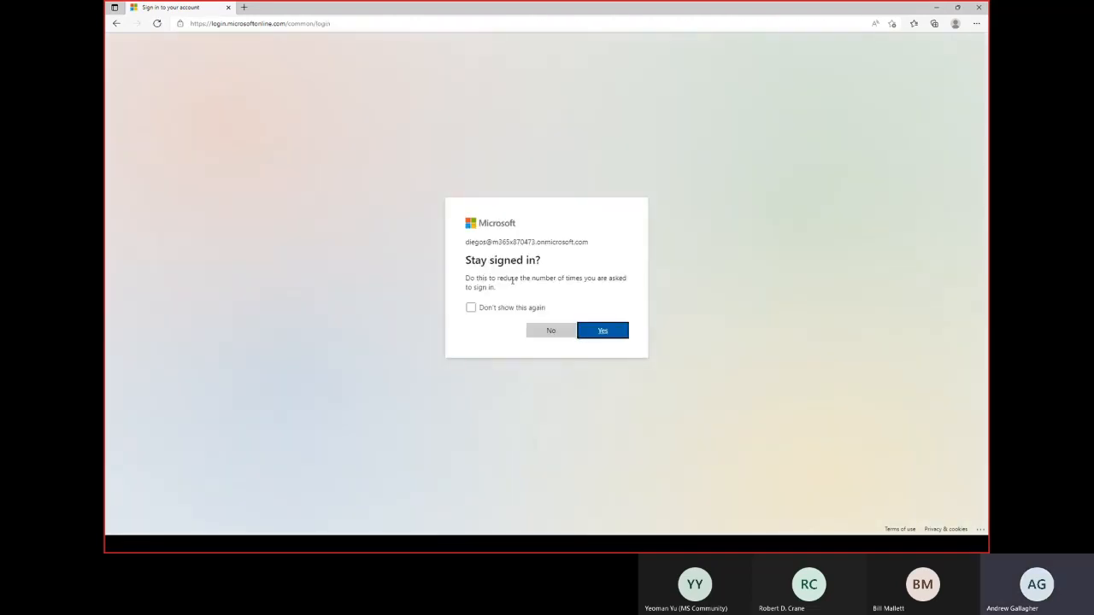
pyautogui.click(602, 333)
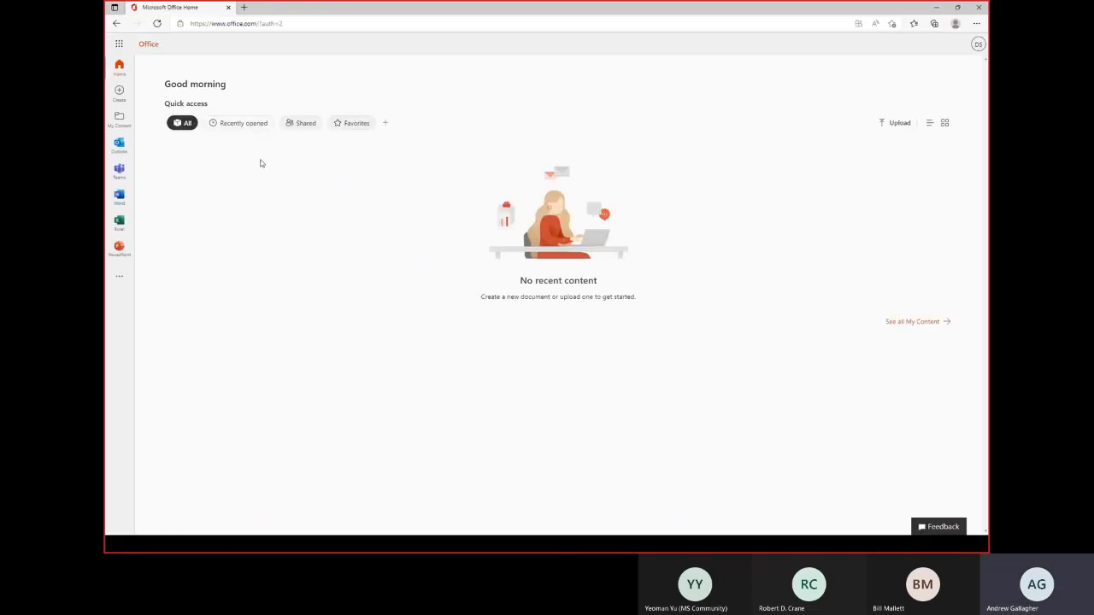
pyautogui.click(119, 172)
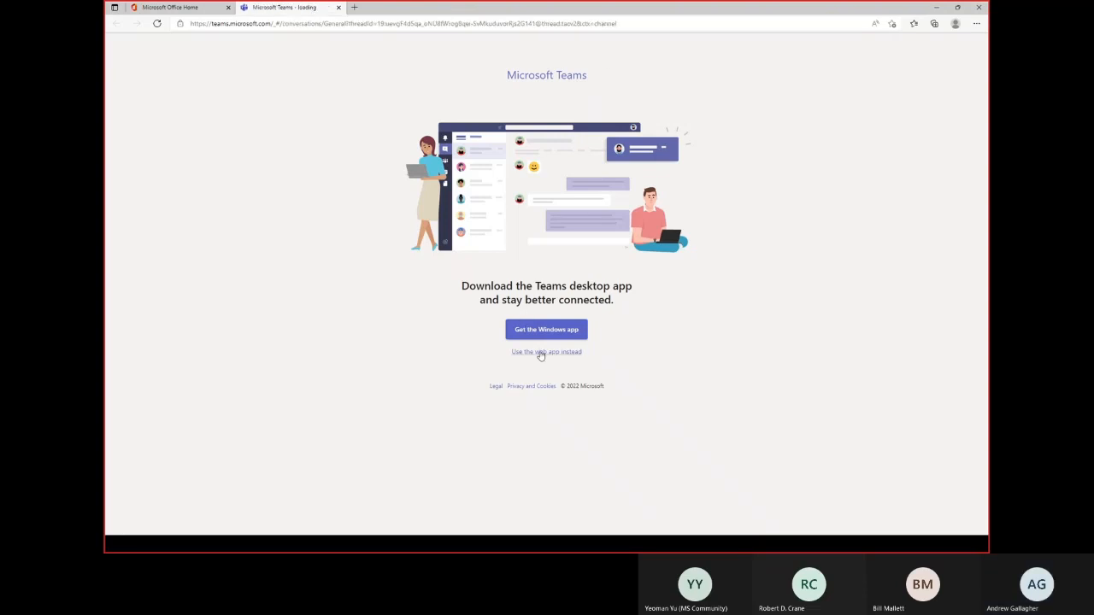
# Continue in the Teams web app, view the Power Automate chat's 1-Hour revocation warnings, then minimize the window.
pyautogui.click(535, 352)
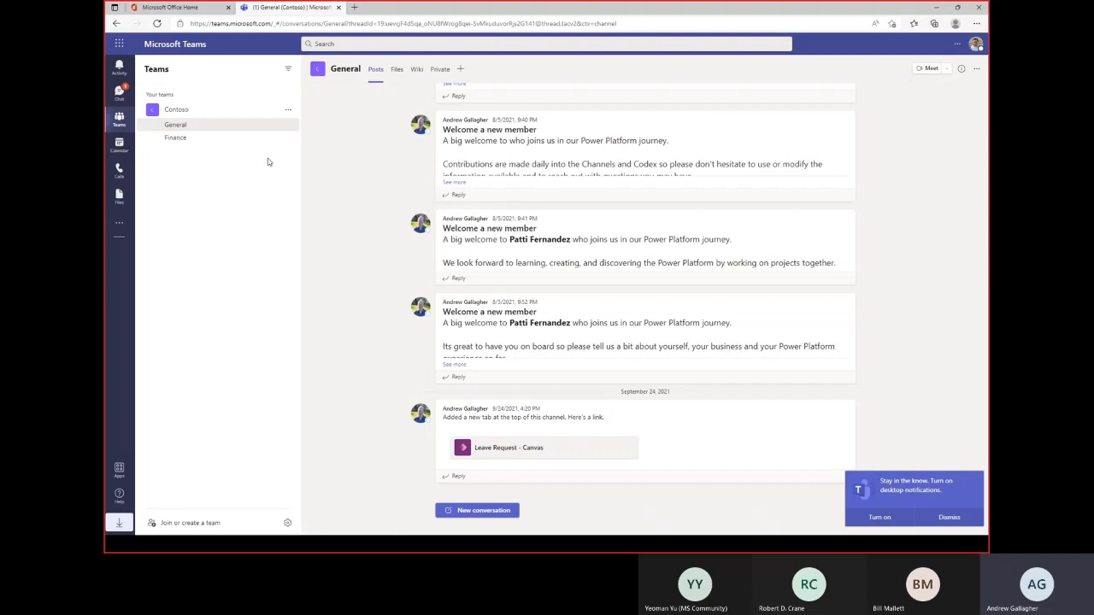
pyautogui.click(119, 92)
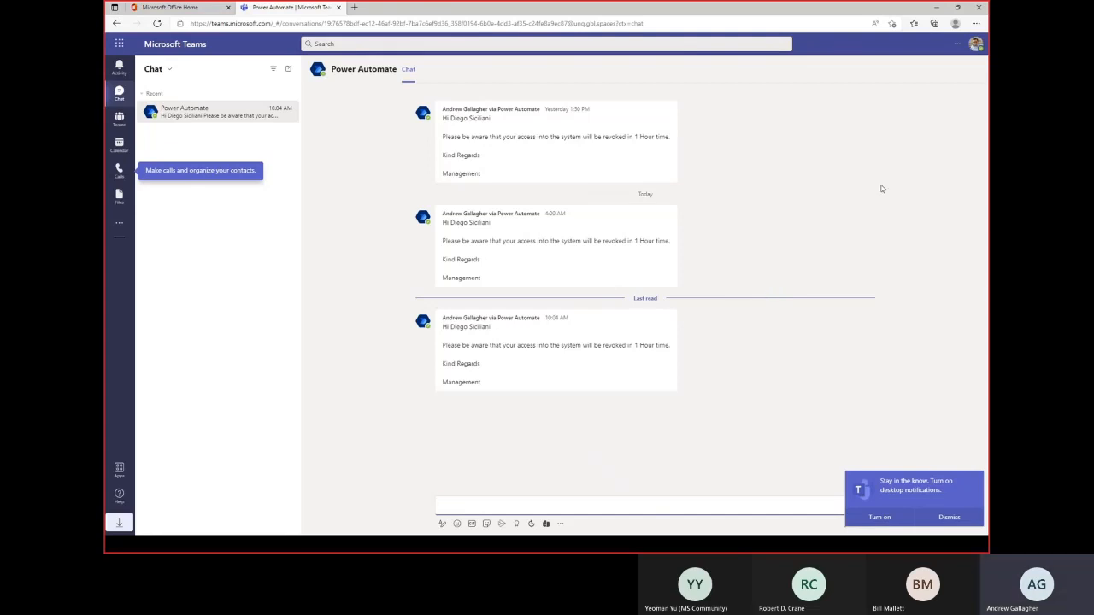
pyautogui.click(937, 9)
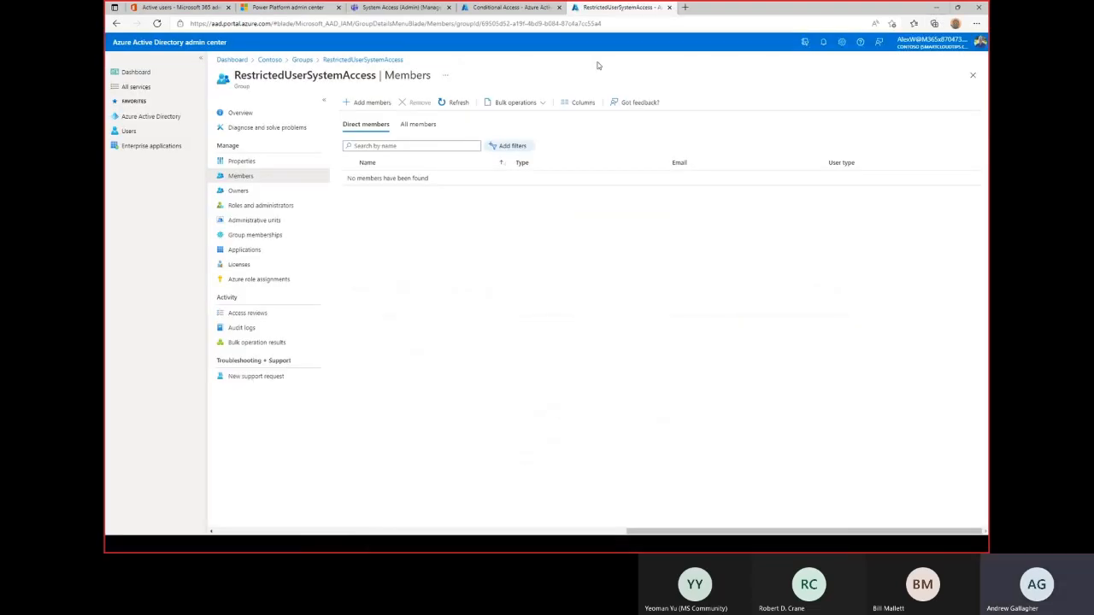
# Switch to the Conditional Access browser tab in the Azure AD admin center.
pyautogui.click(510, 8)
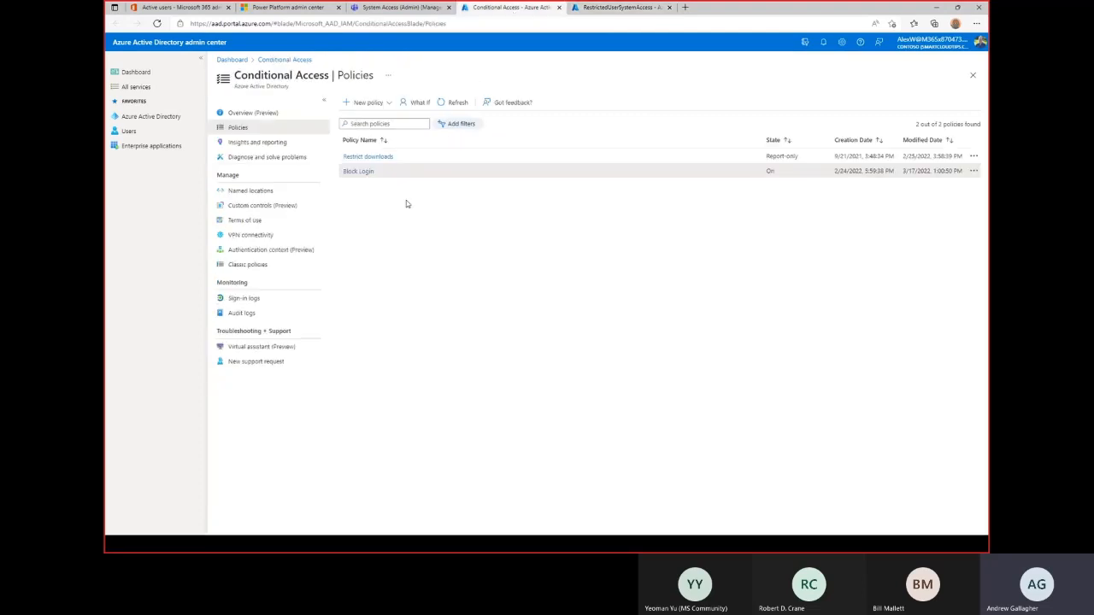